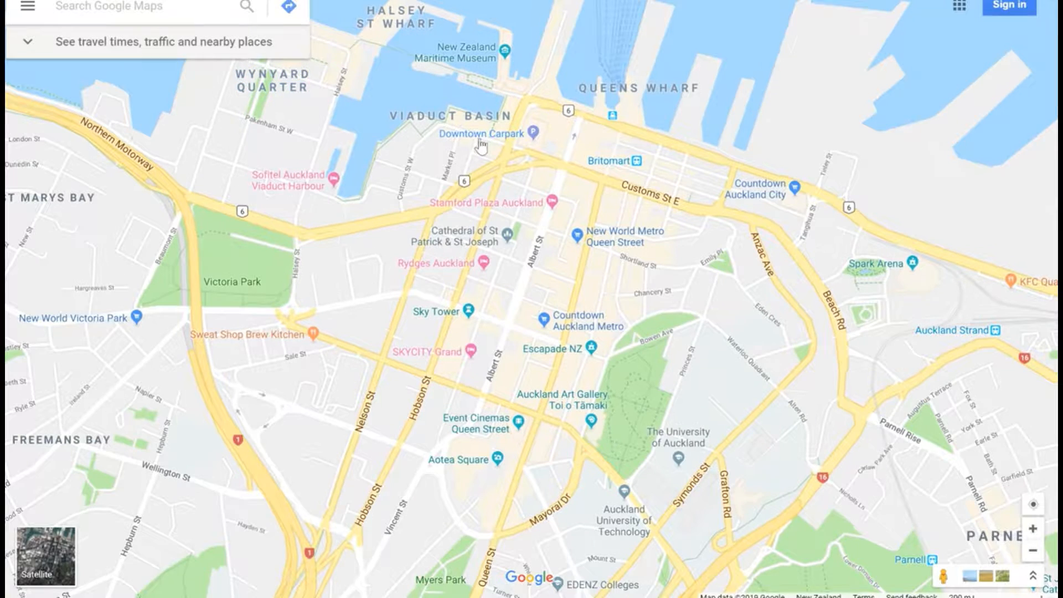
Step: Switch to Google Maps and search the Auckland map for yoga
left_click_drag(481, 145, 497, 166)
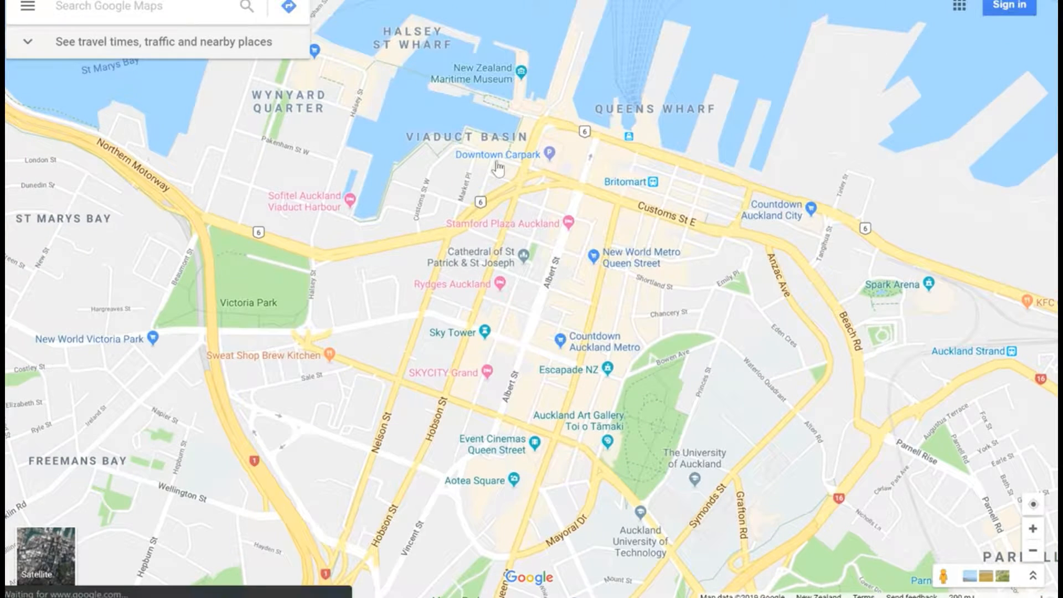
mouse_move(497, 166)
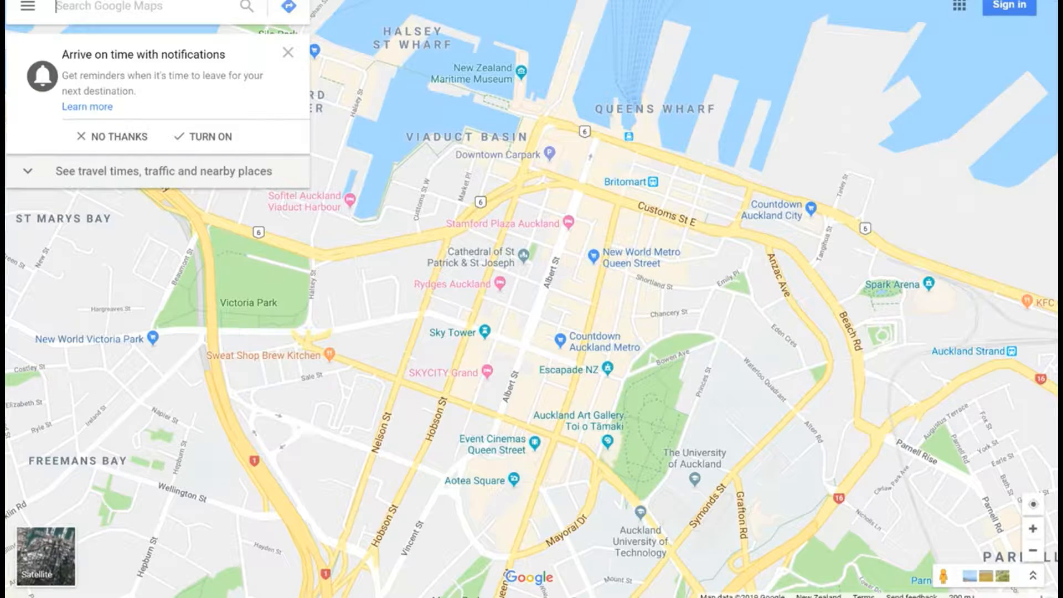
type("yoga")
key("Return")
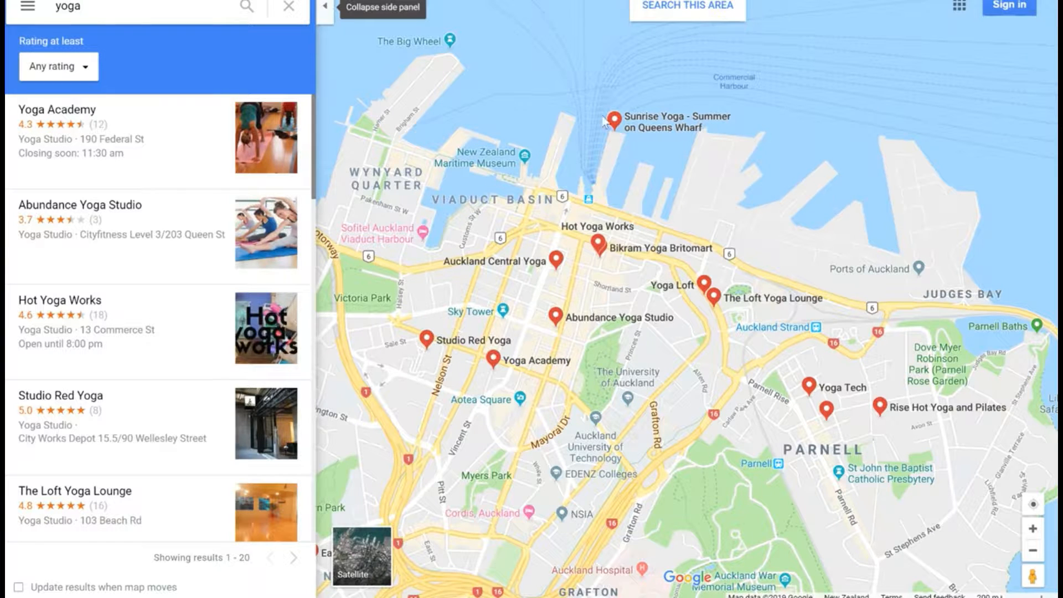
Step: Open the Yoga Academy listing near Aotea Square on the map and visit its website
left_click_drag(671, 386, 789, 384)
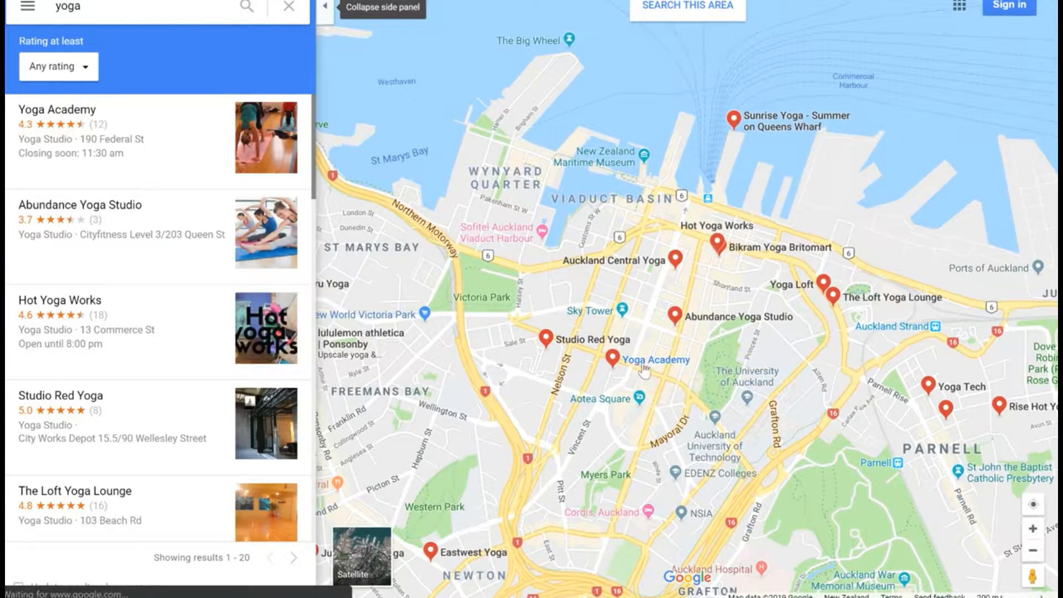
mouse_move(645, 369)
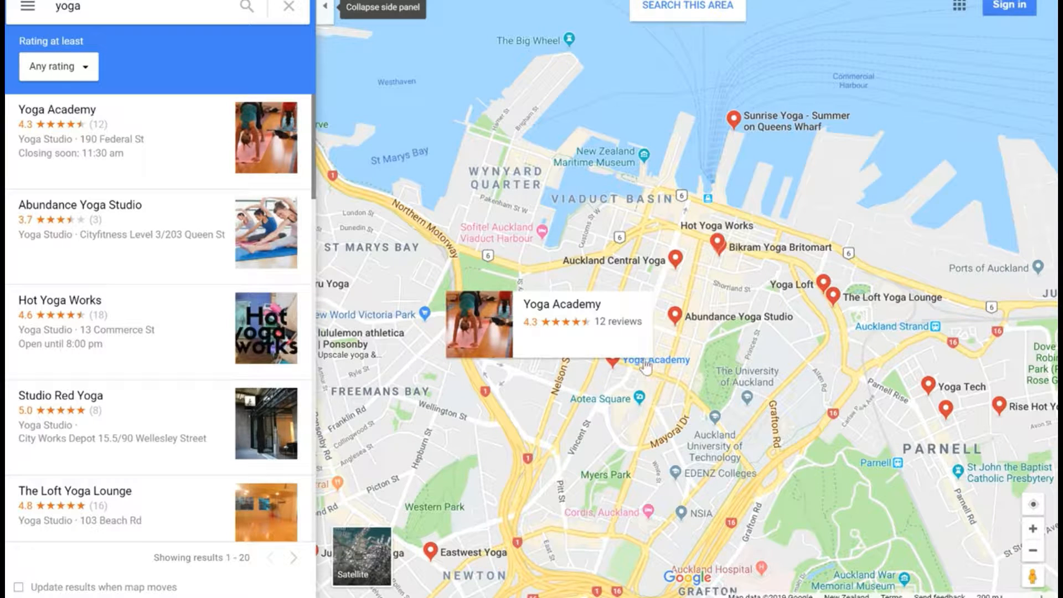
left_click(645, 364)
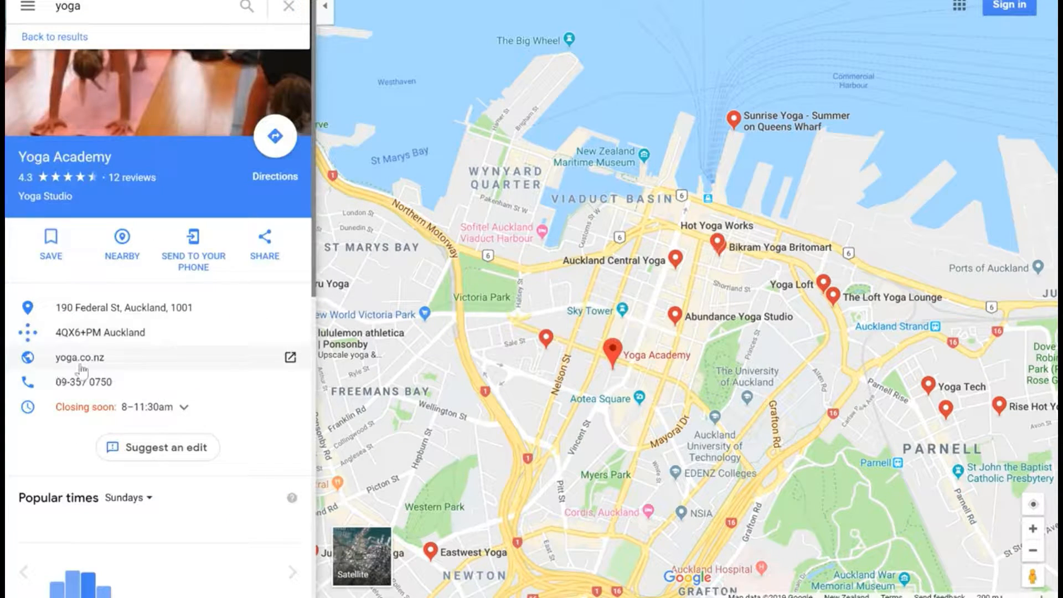
left_click(290, 358)
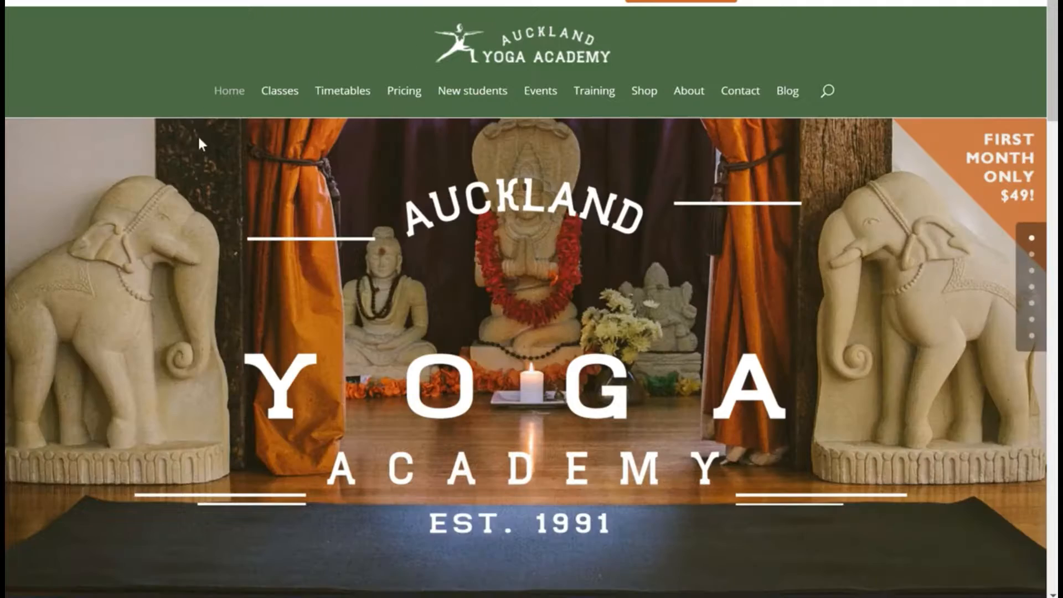
Step: Look over the yoga studio's home page and its Pricing page, including the introductory offers
scroll(496, 341, "down", 10)
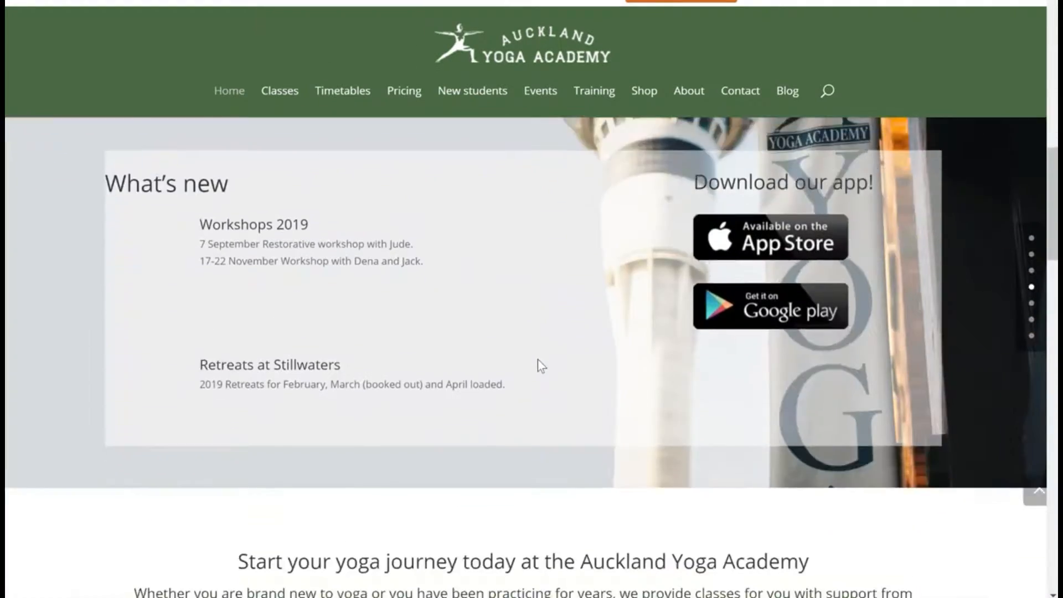
scroll(540, 365, "up", 10)
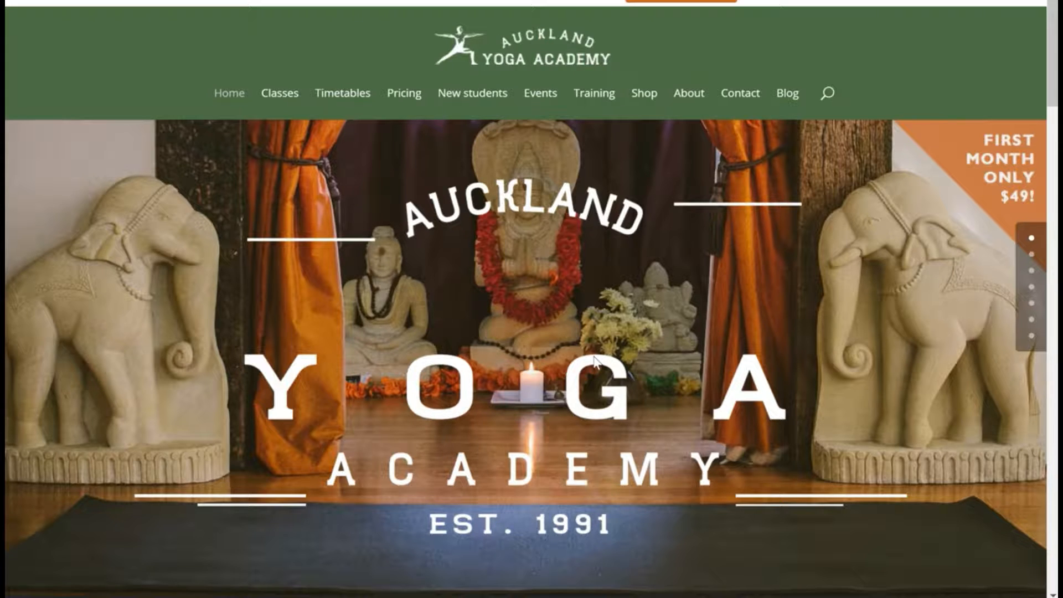
left_click(404, 94)
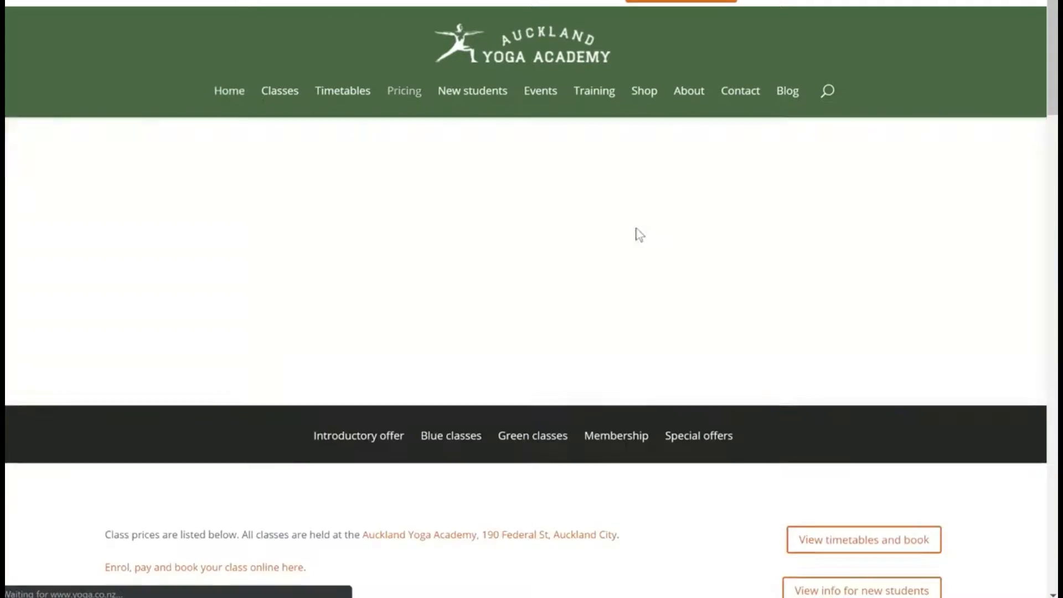
scroll(584, 264, "down", 10)
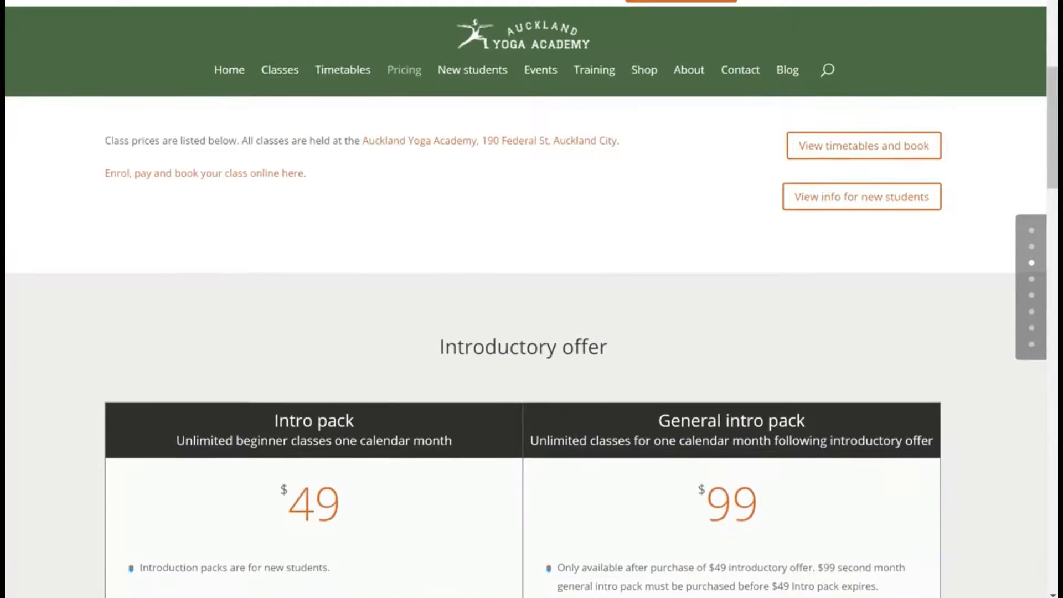
scroll(587, 358, "up", 10)
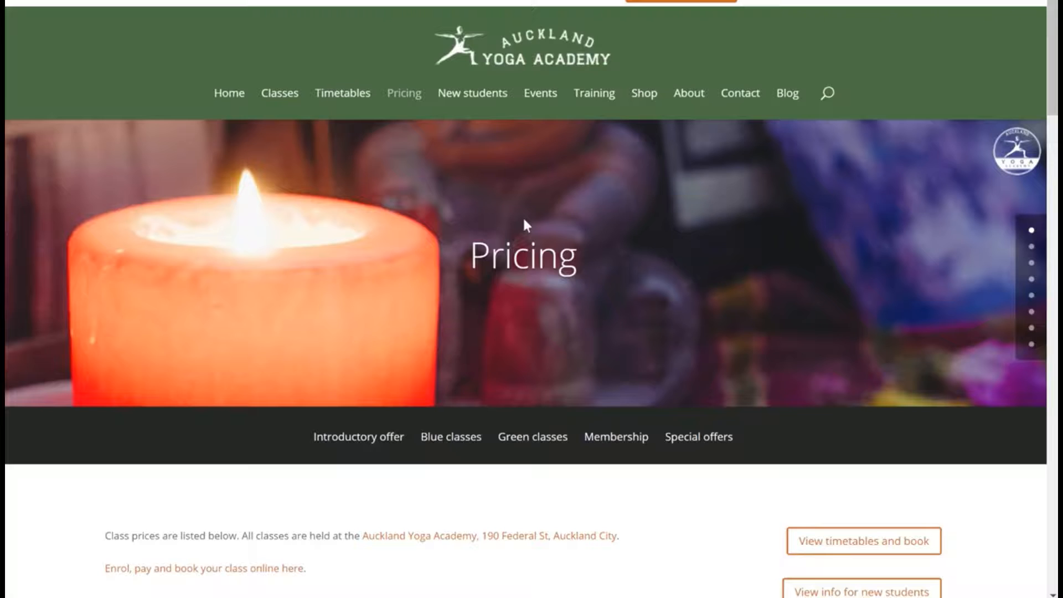
scroll(523, 216, "down", 10)
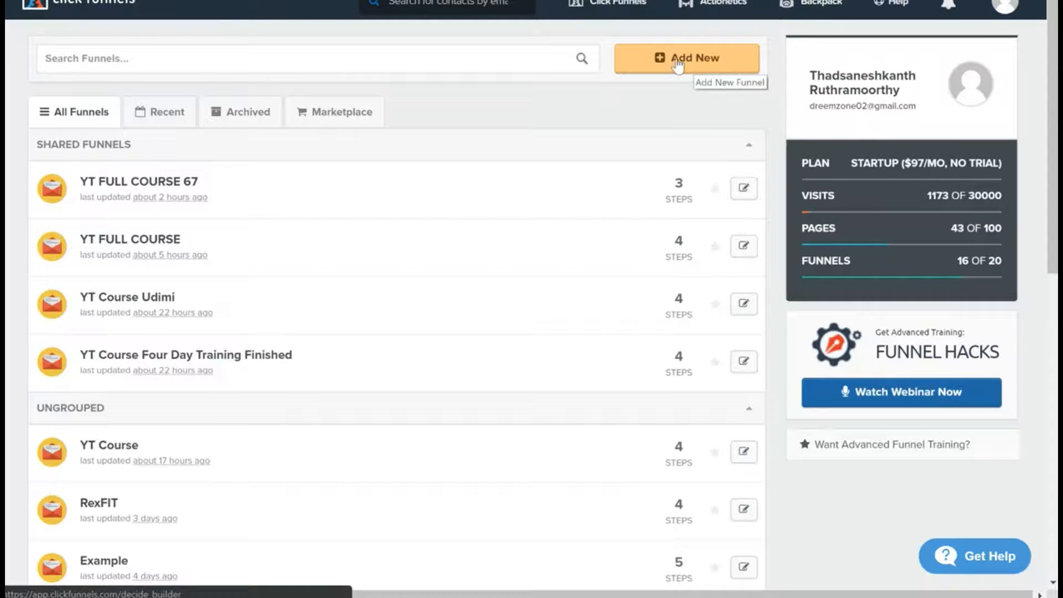
Step: In ClickFunnels, create a classic funnel with the Collect Emails goal, name it Yoga Academy, and build it
left_click(676, 65)
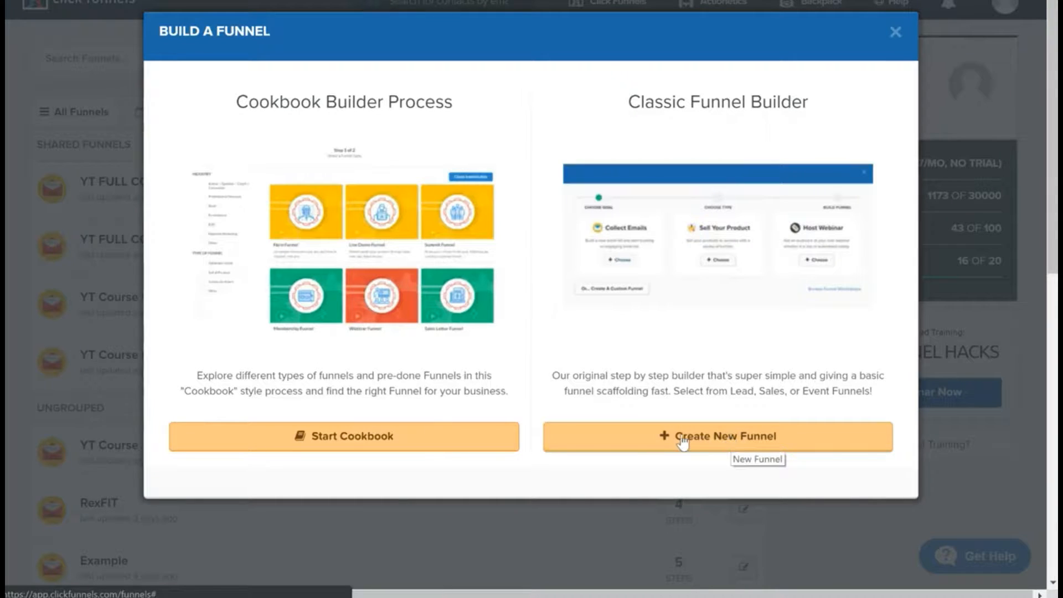
left_click(743, 441)
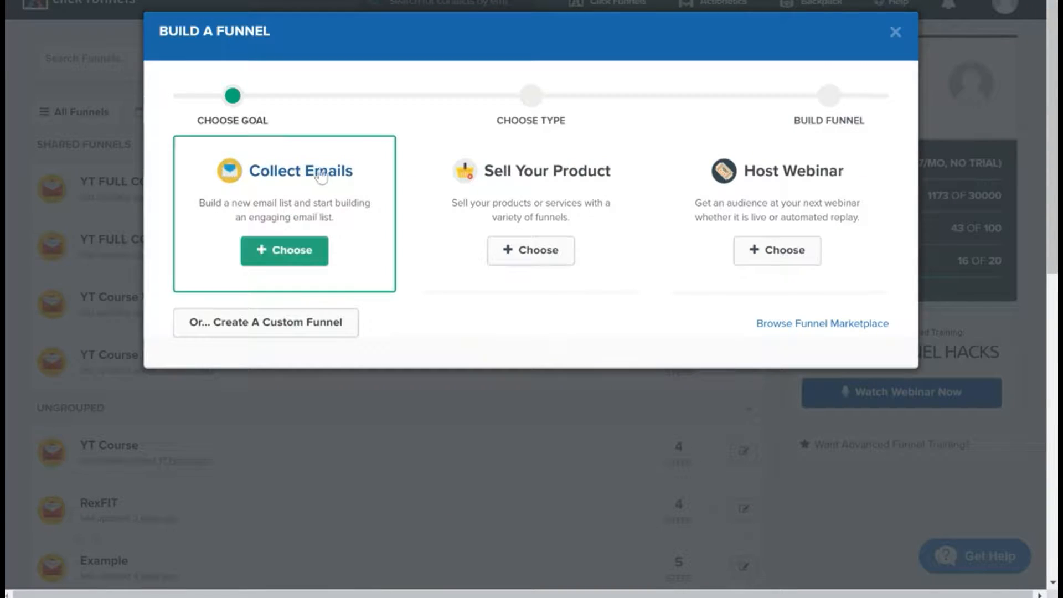
left_click(317, 209)
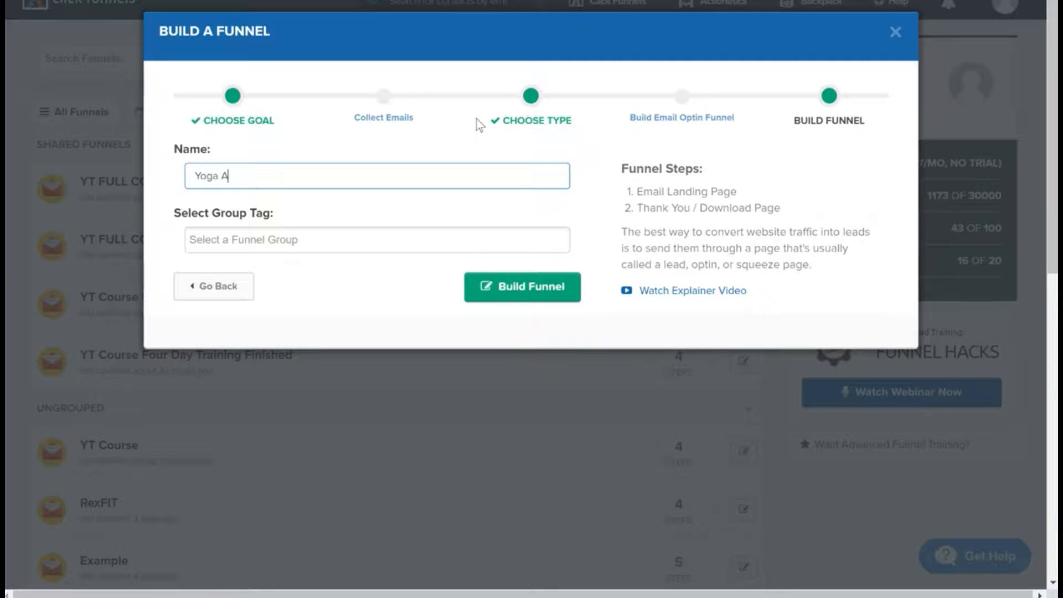
type("Yoga Academy")
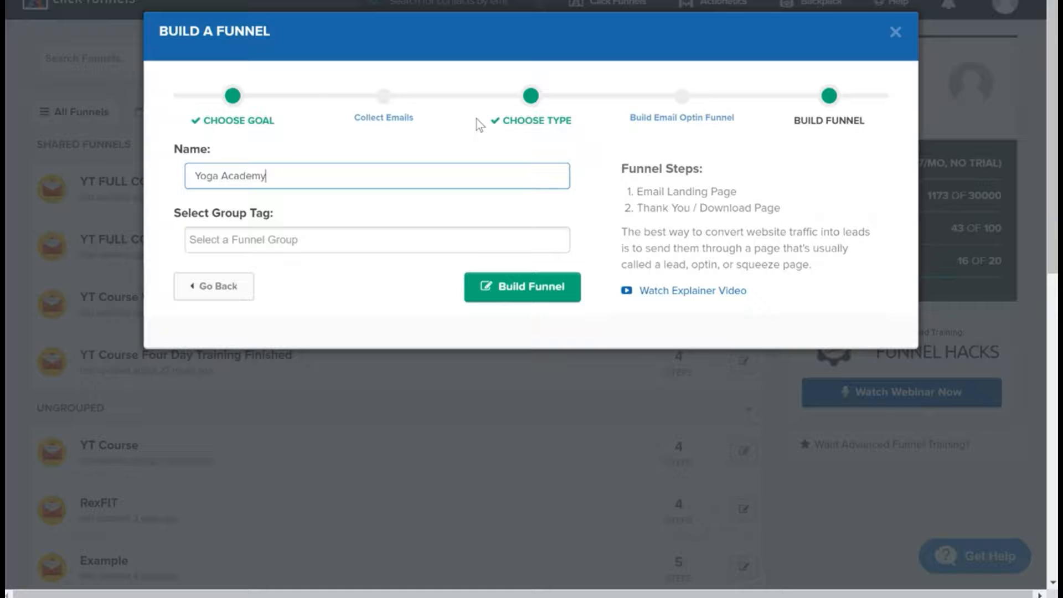
left_click(510, 288)
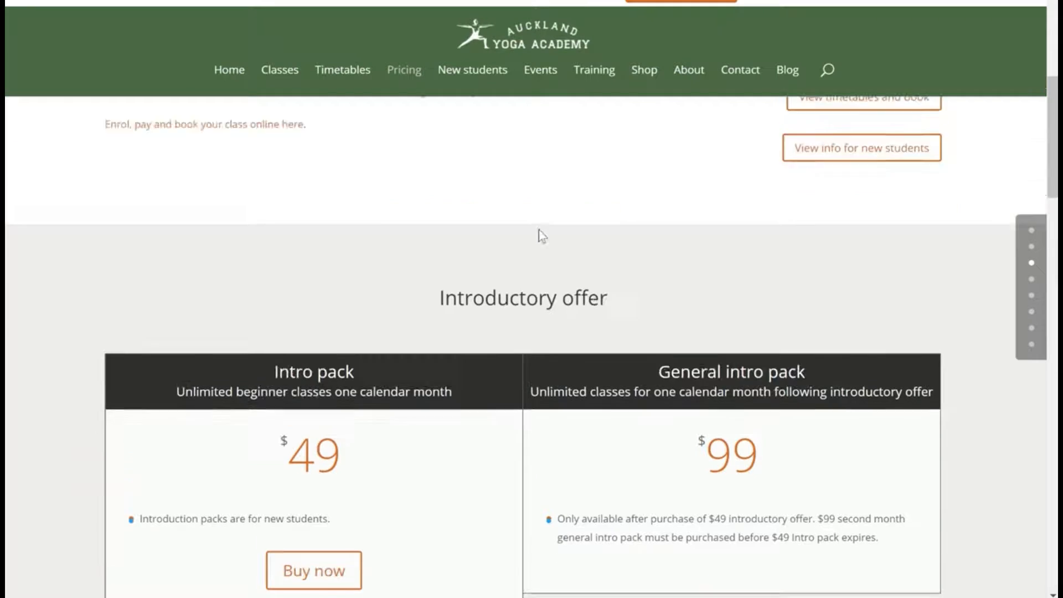
Step: Return to the yoga studio's home page and examine its sections for a topic the funnel could offer
scroll(542, 236, "up", 10)
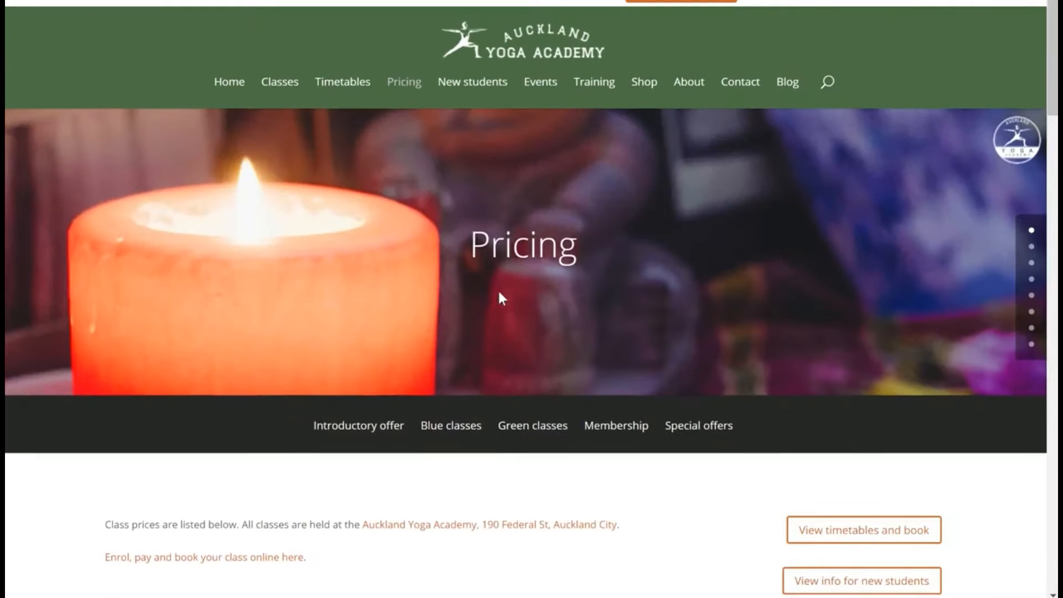
left_click(230, 93)
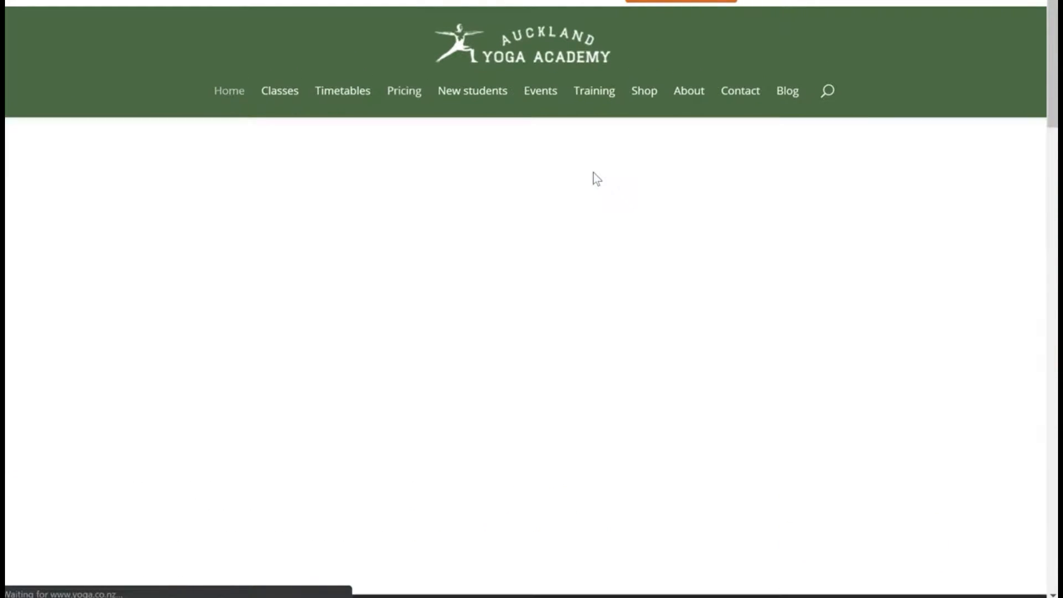
scroll(583, 274, "down", 4)
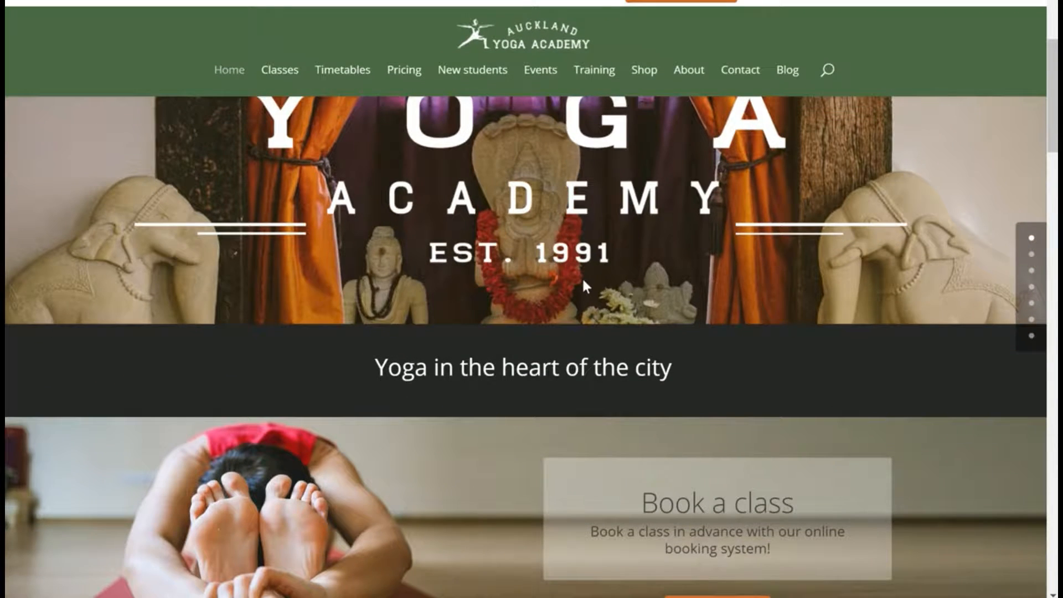
scroll(583, 276, "down", 4)
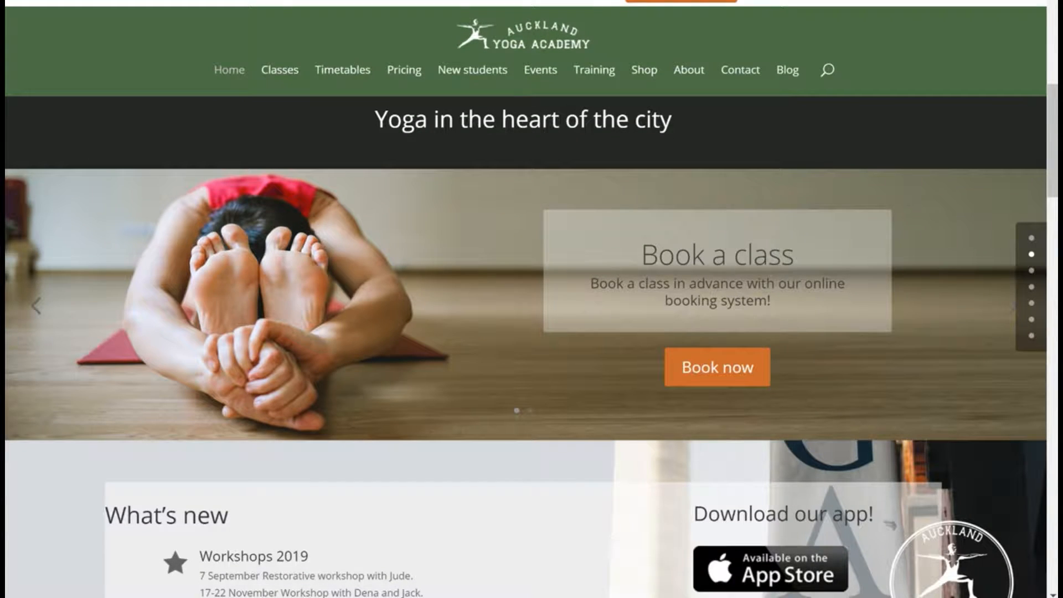
scroll(602, 295, "down", 6)
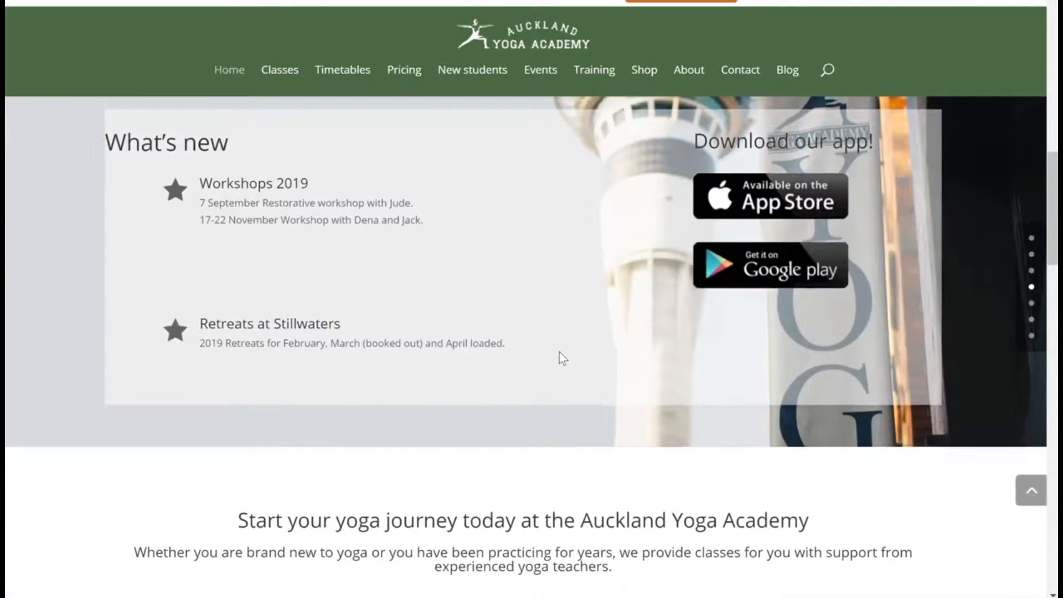
scroll(560, 357, "down", 6)
scroll(532, 399, "down", 2)
scroll(500, 386, "down", 7)
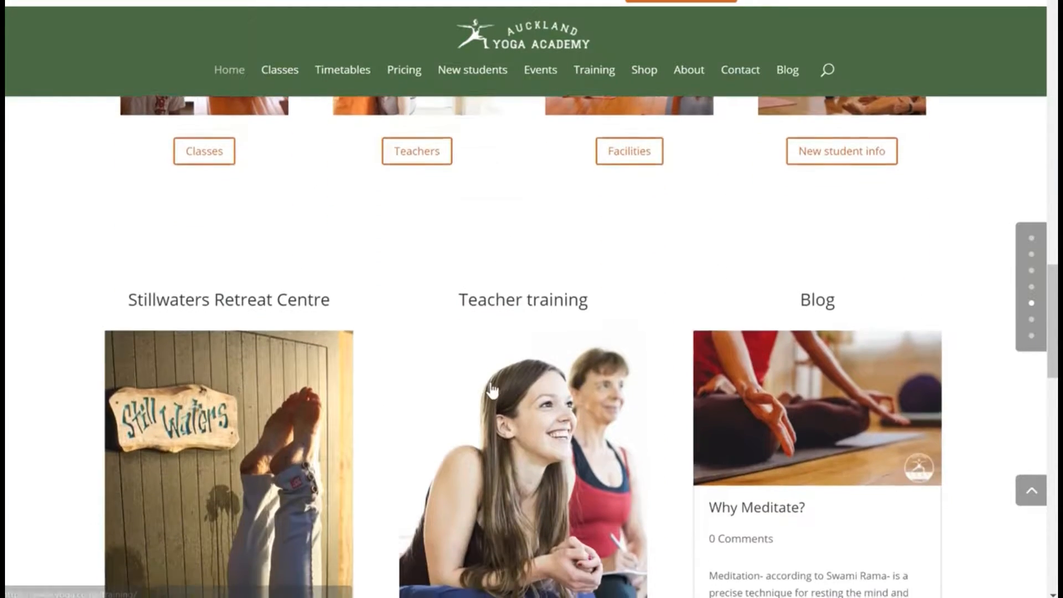
scroll(554, 397, "up", 2)
scroll(606, 404, "up", 2)
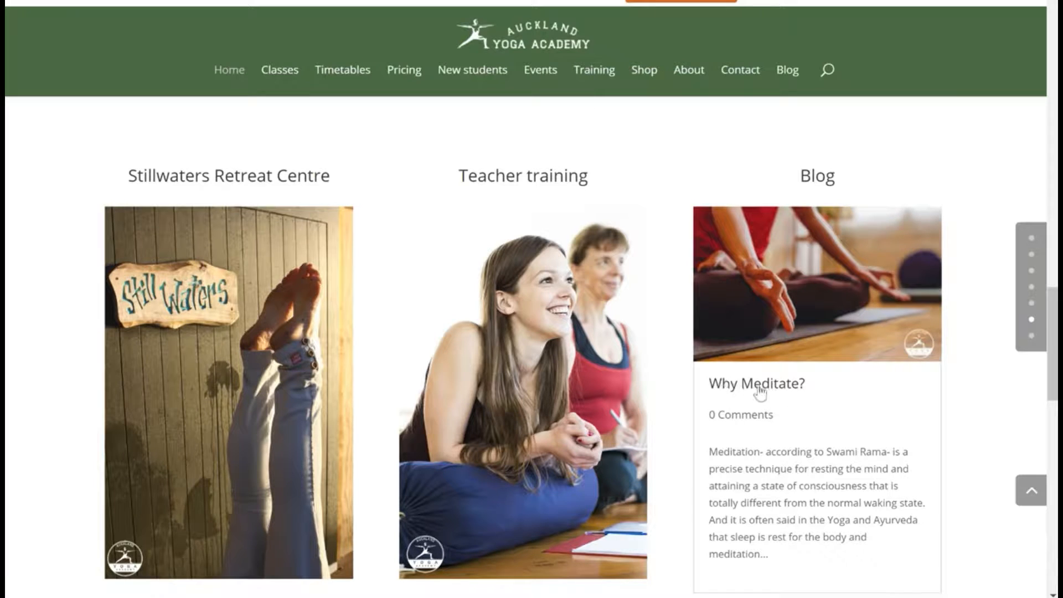
Step: Open the studio's blog, look over its posts, and open the meditation post
left_click(817, 175)
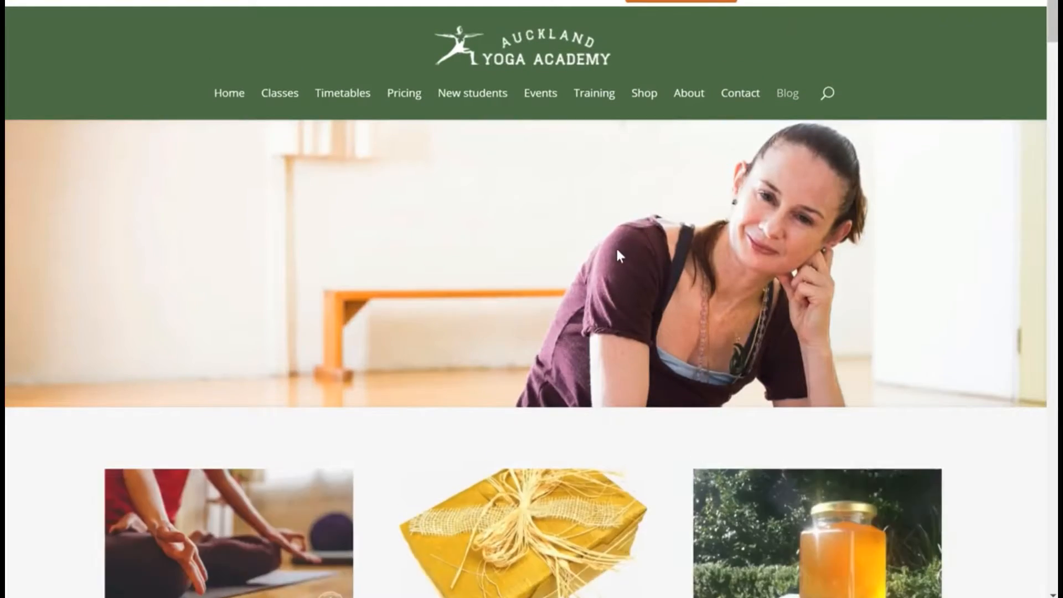
scroll(614, 249, "down", 10)
scroll(615, 249, "up", 5)
scroll(527, 346, "up", 8)
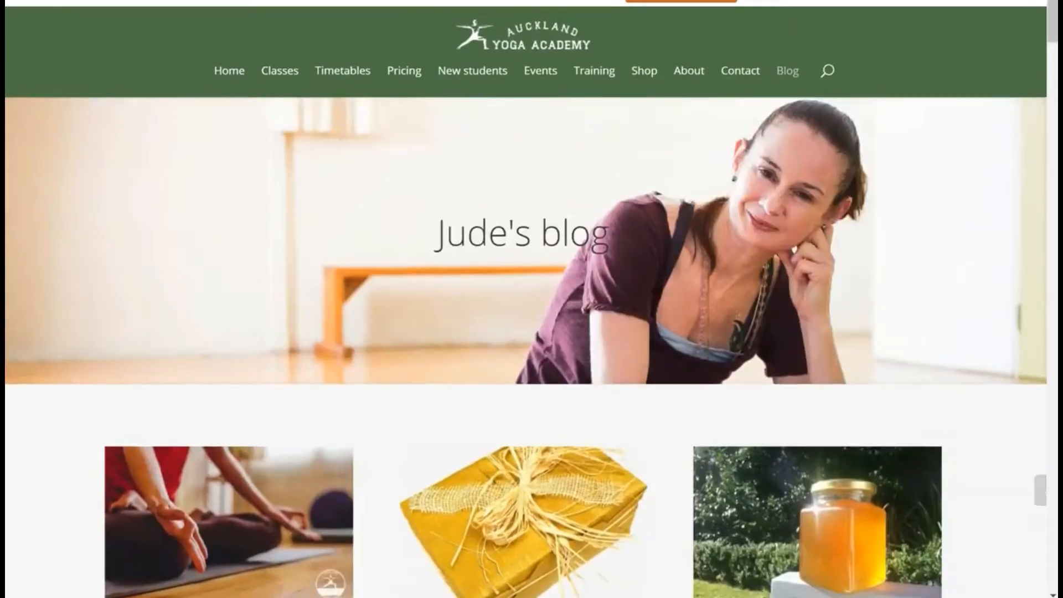
left_click(228, 521)
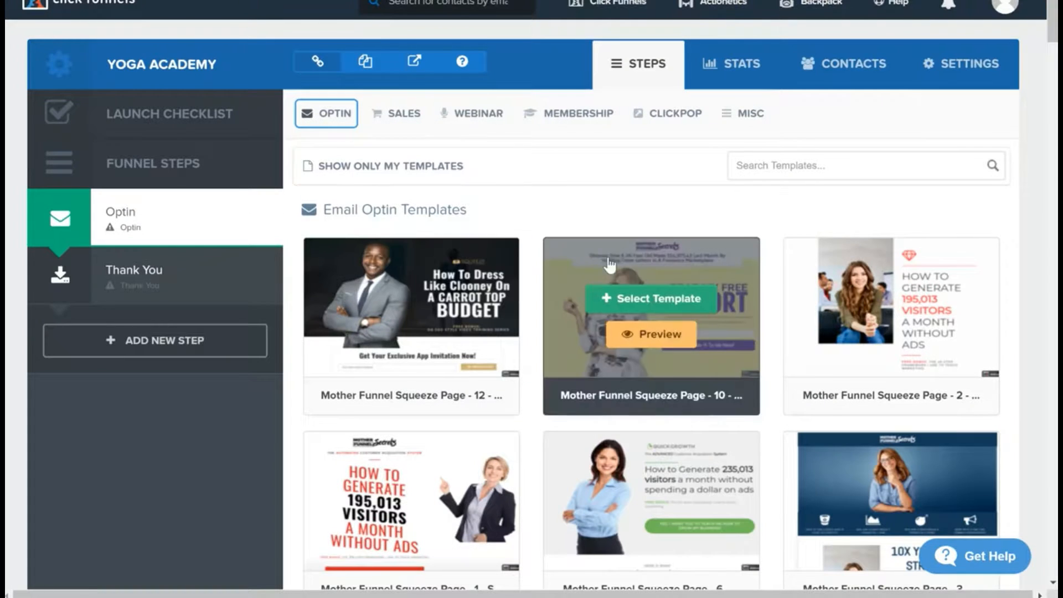
Step: Apply the Mother Funnel Squeeze Page - 8 template to the ClickFunnels Optin step and open the page for editing
scroll(467, 451, "down", 2)
scroll(468, 450, "down", 8)
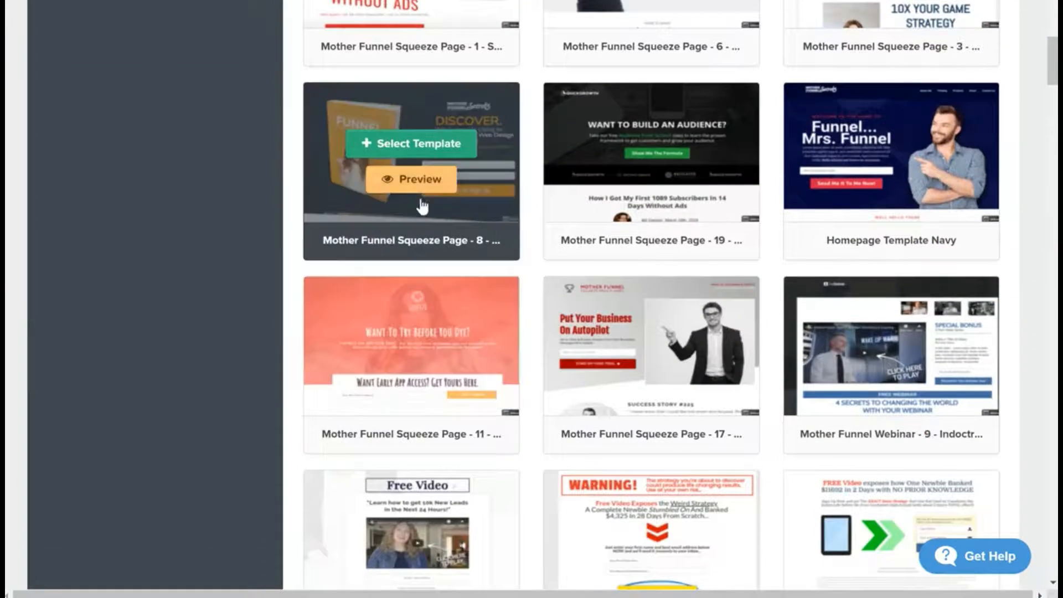
left_click(400, 144)
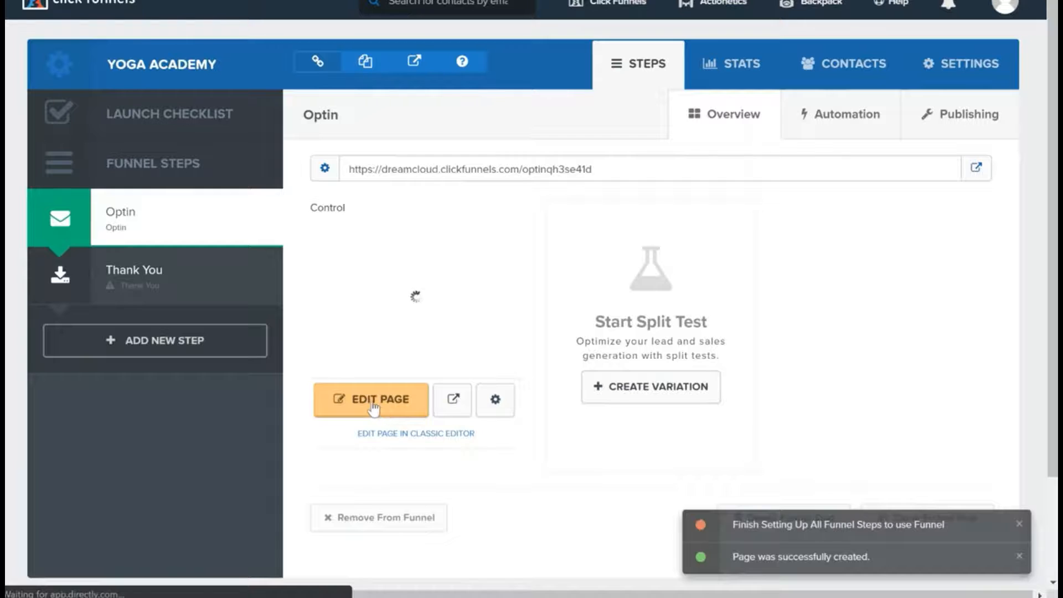
left_click(380, 410)
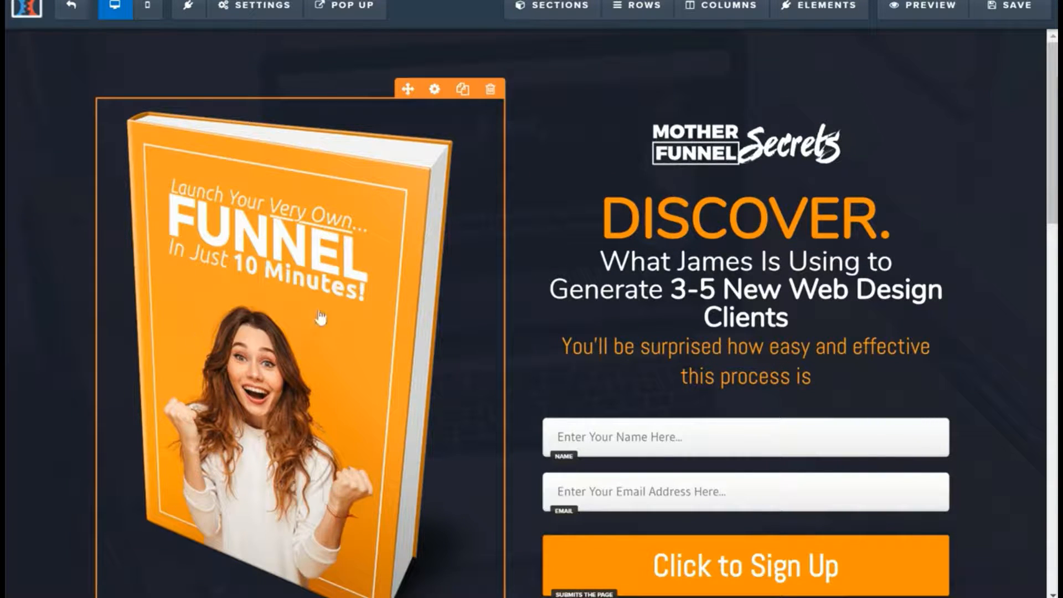
Step: Replace the book cover image with a Pixabay photo of a woman meditating, found by searching for "meditate"
left_click(320, 278)
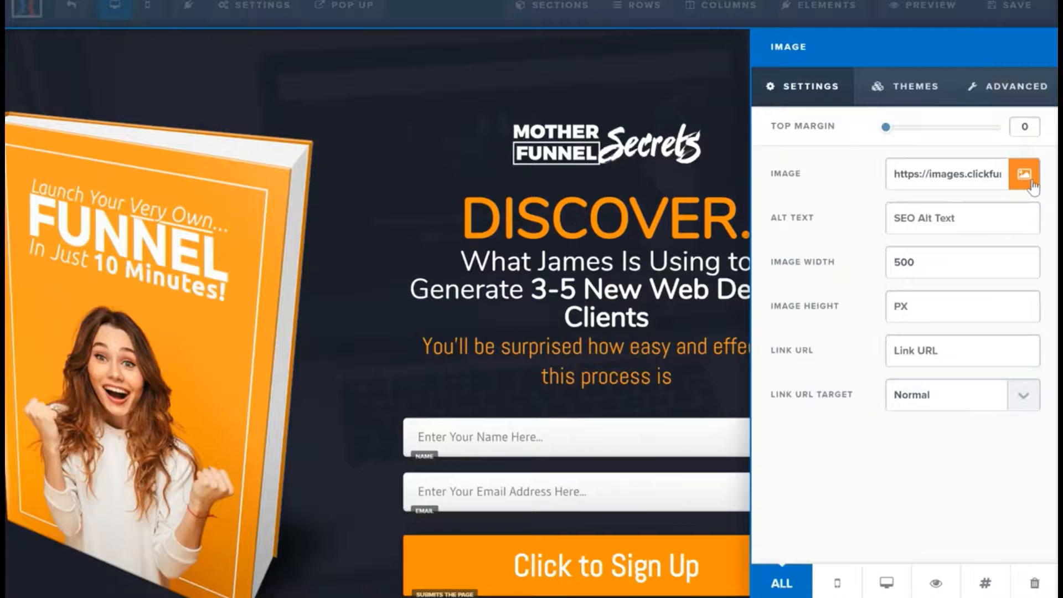
left_click(1029, 181)
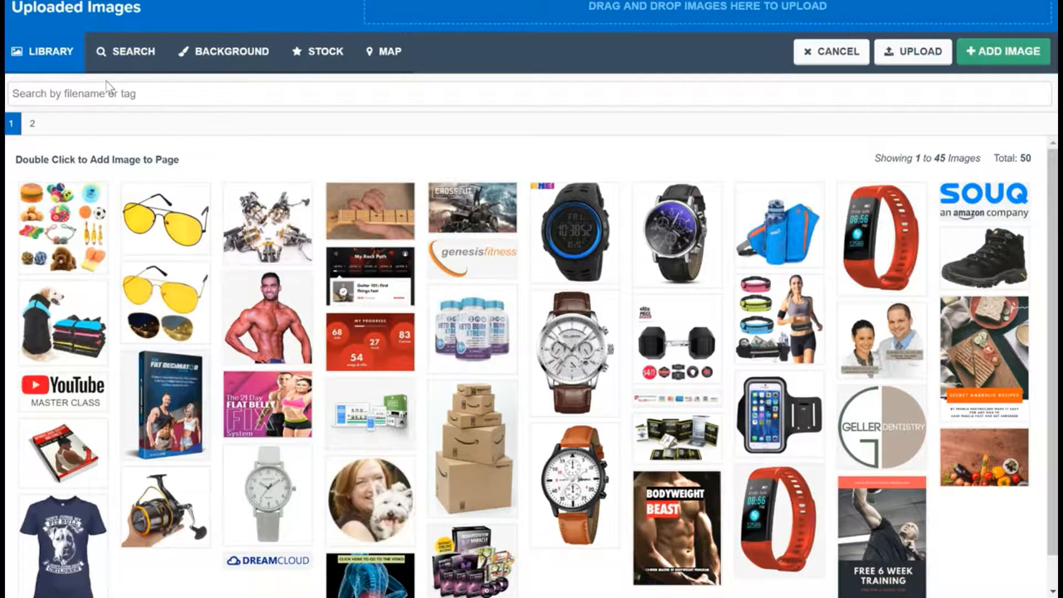
left_click(123, 58)
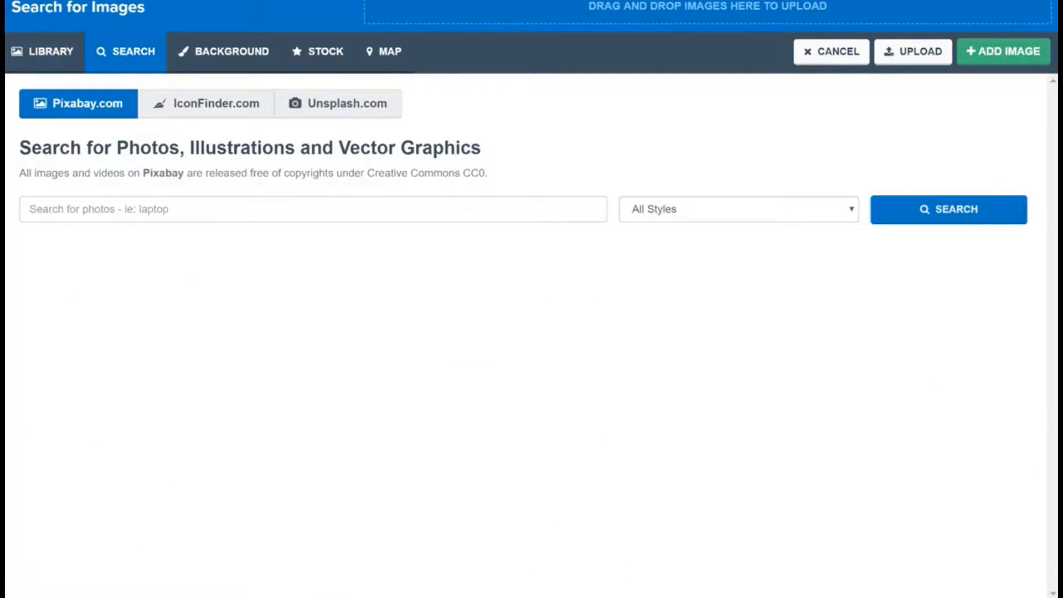
left_click(172, 209)
type("meditate")
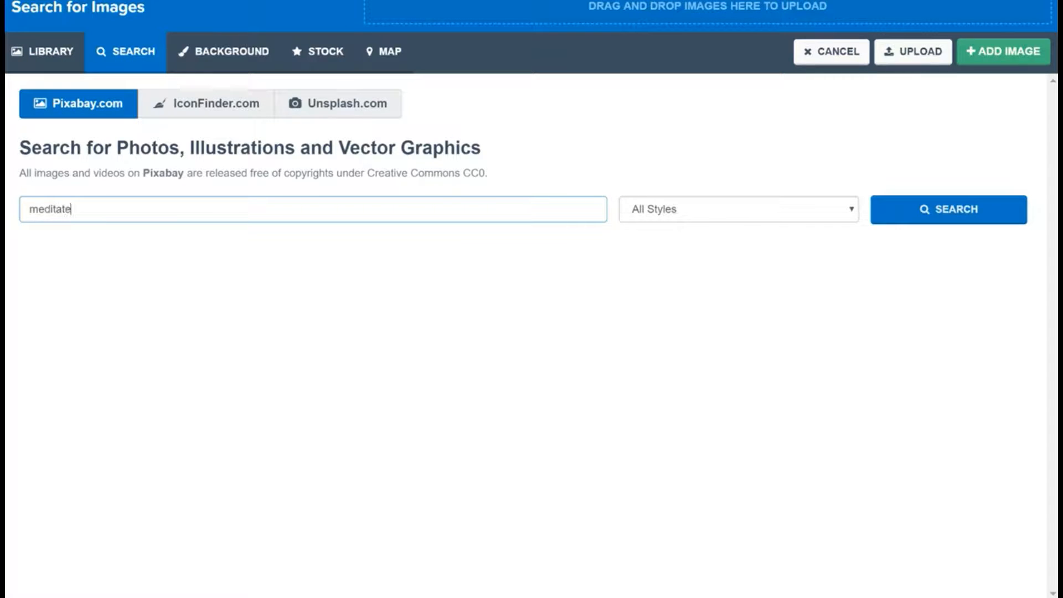
key("Return")
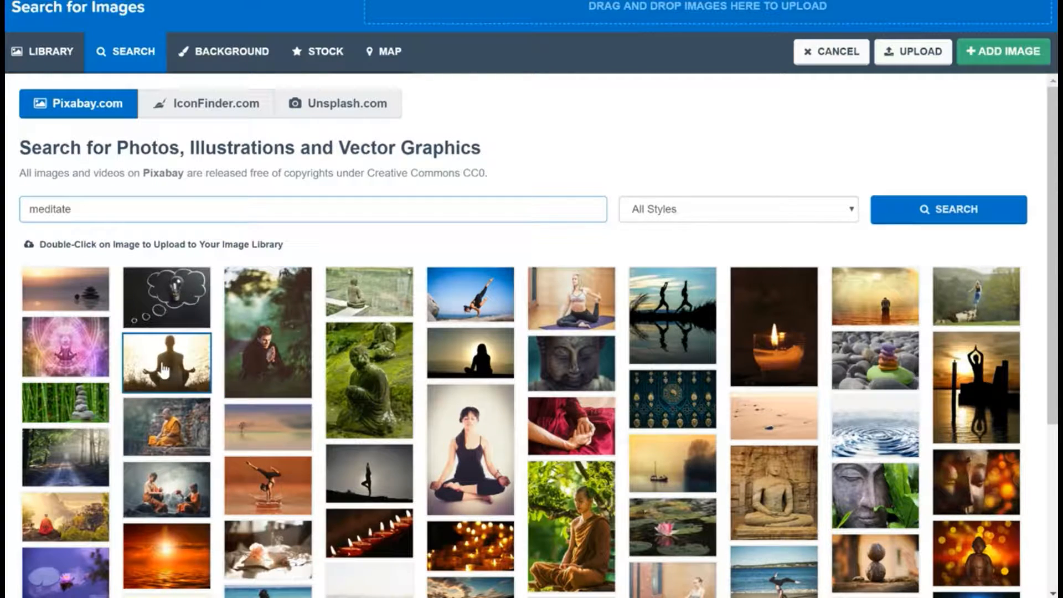
left_click(207, 350)
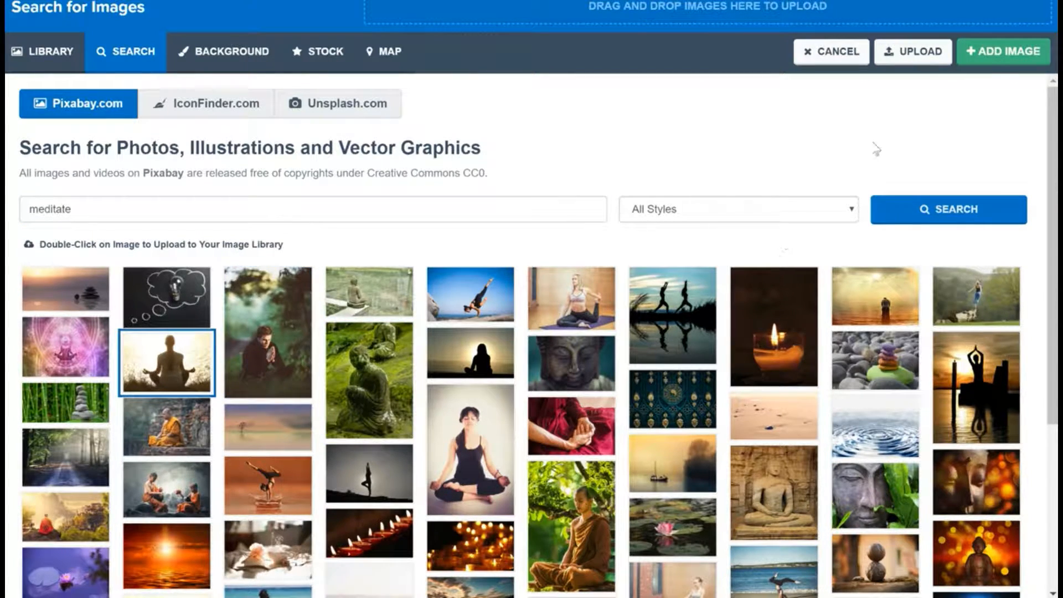
left_click(1011, 56)
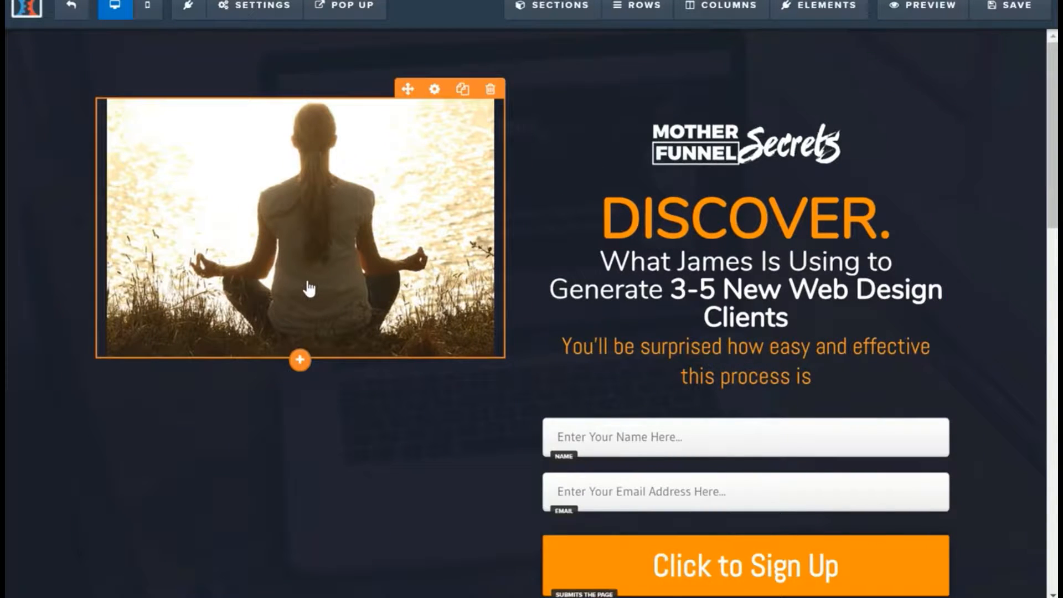
left_click(309, 288)
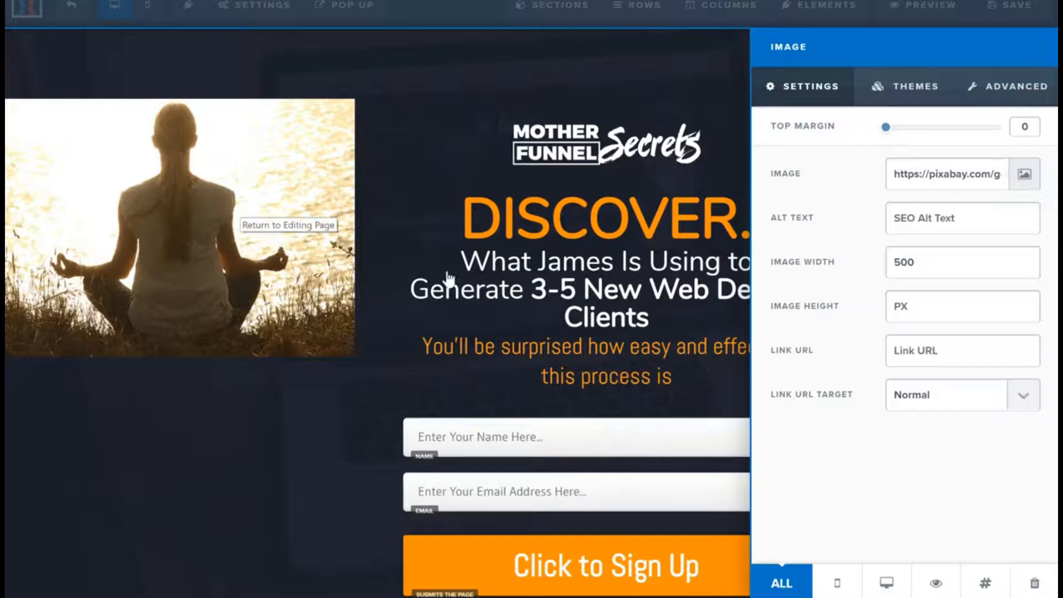
left_click(607, 174)
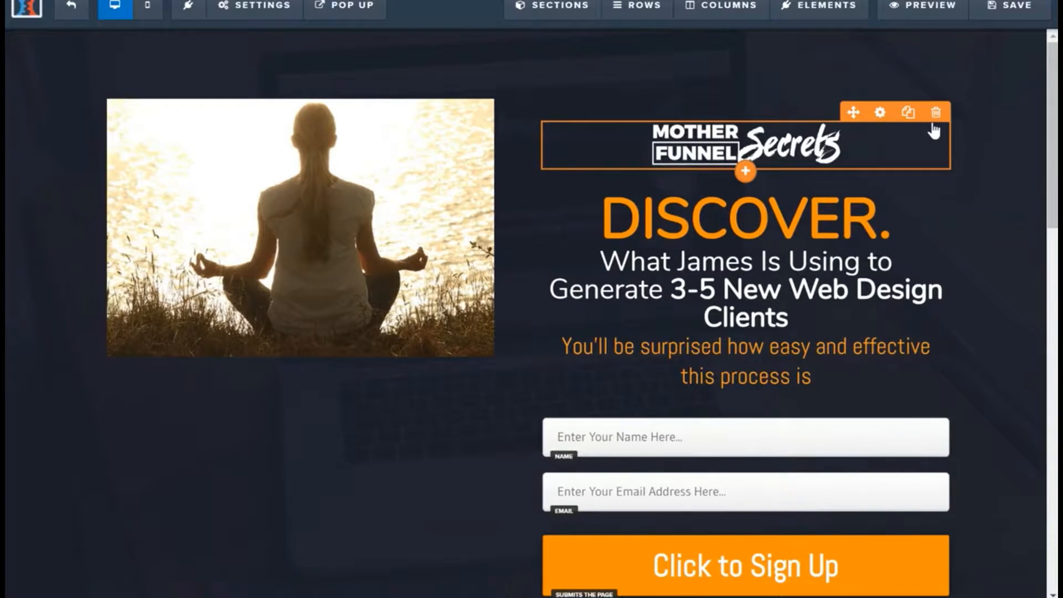
Step: Delete the Mother Funnel Secrets logo above the headline and the orange subheadline above the form
left_click(936, 112)
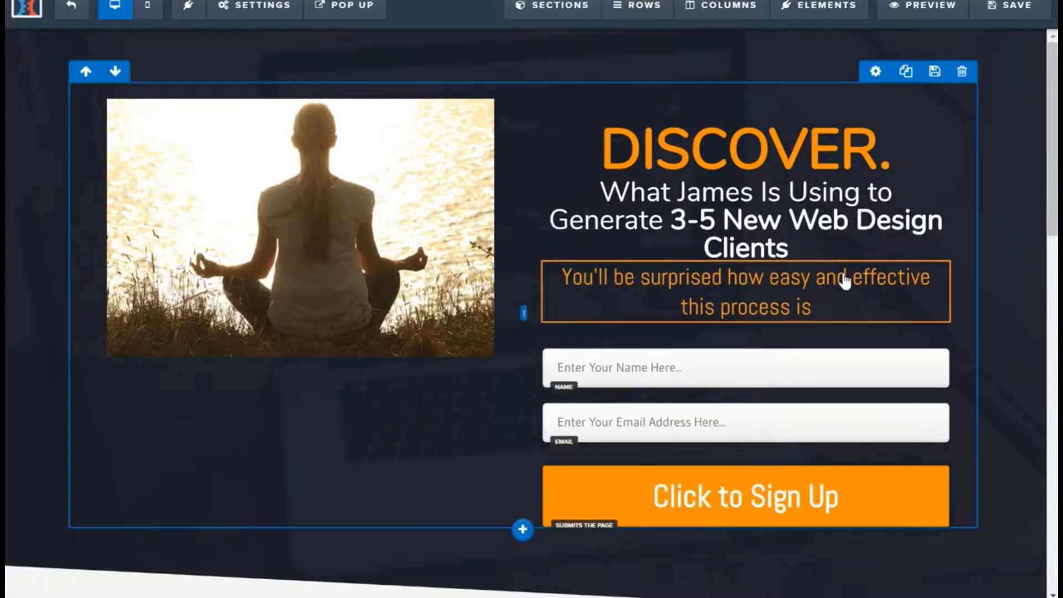
left_click(936, 252)
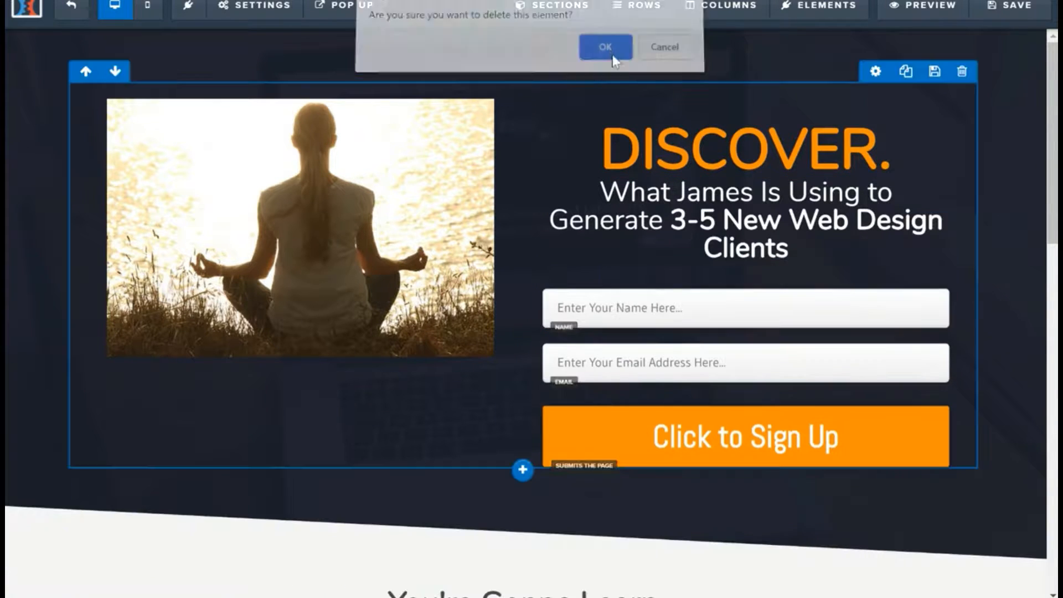
left_click(607, 54)
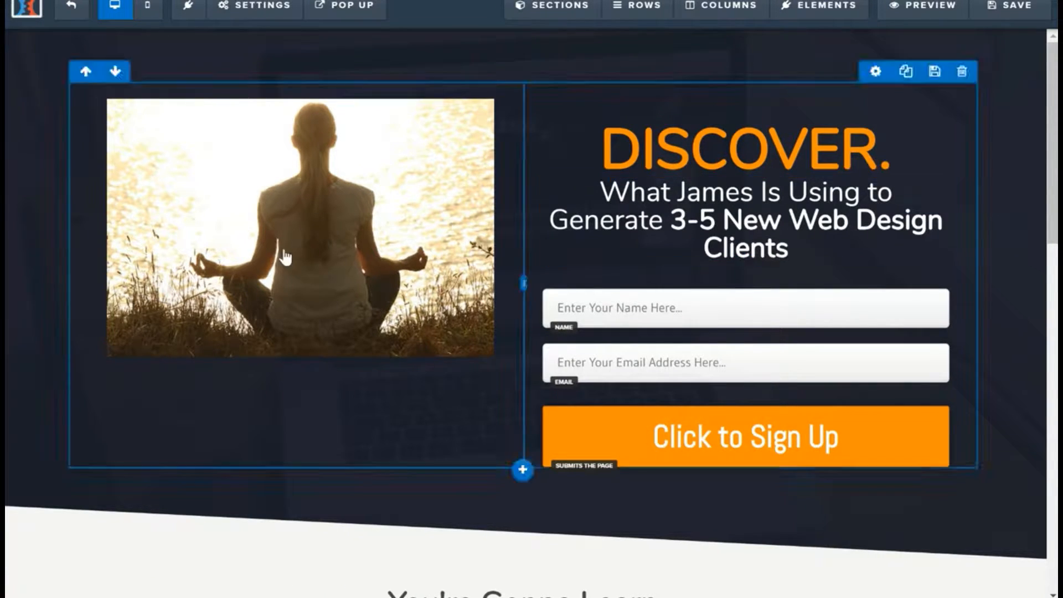
Step: Increase the meditation photo's top margin so it sits lower beside the opt-in form
left_click(209, 221)
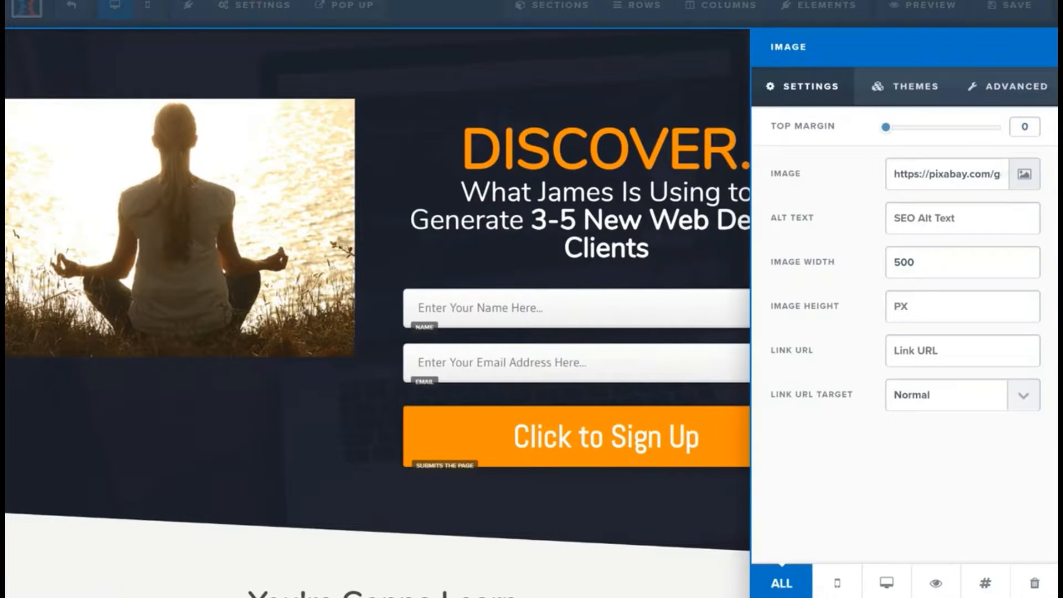
left_click_drag(887, 129, 960, 129)
left_click(407, 137)
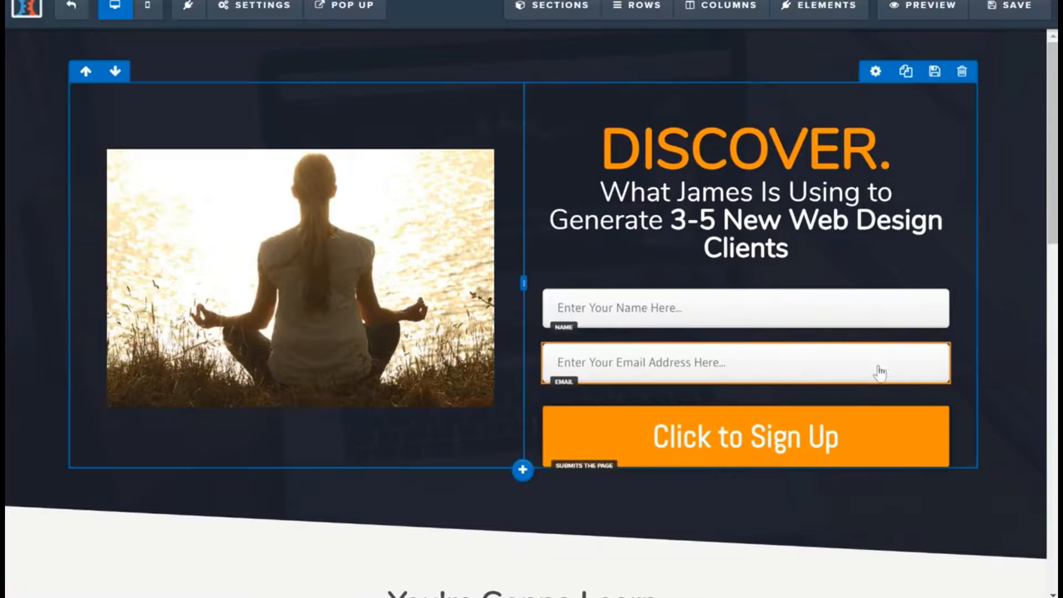
Step: Delete the "You're Gonna Learn", success story and footer sections below the opt-in section
scroll(879, 370, "down", 5)
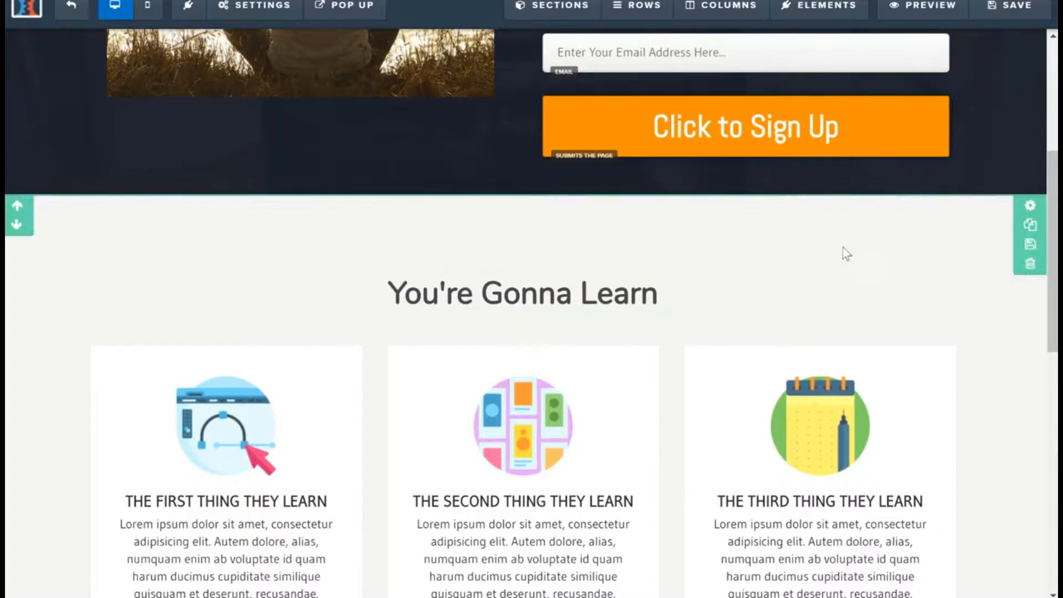
left_click(1030, 264)
left_click(612, 47)
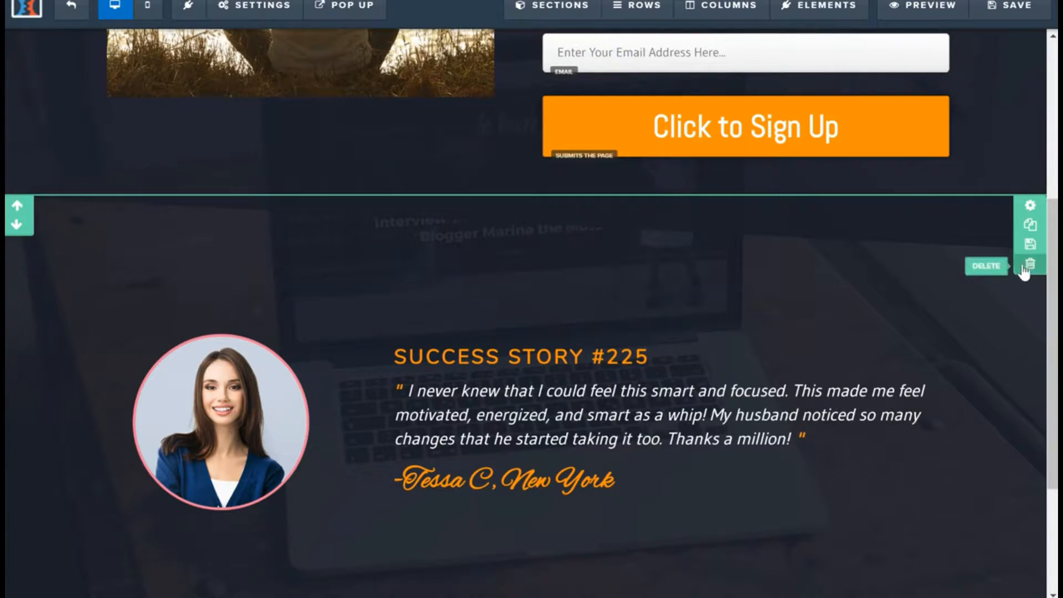
left_click(1030, 264)
left_click(624, 58)
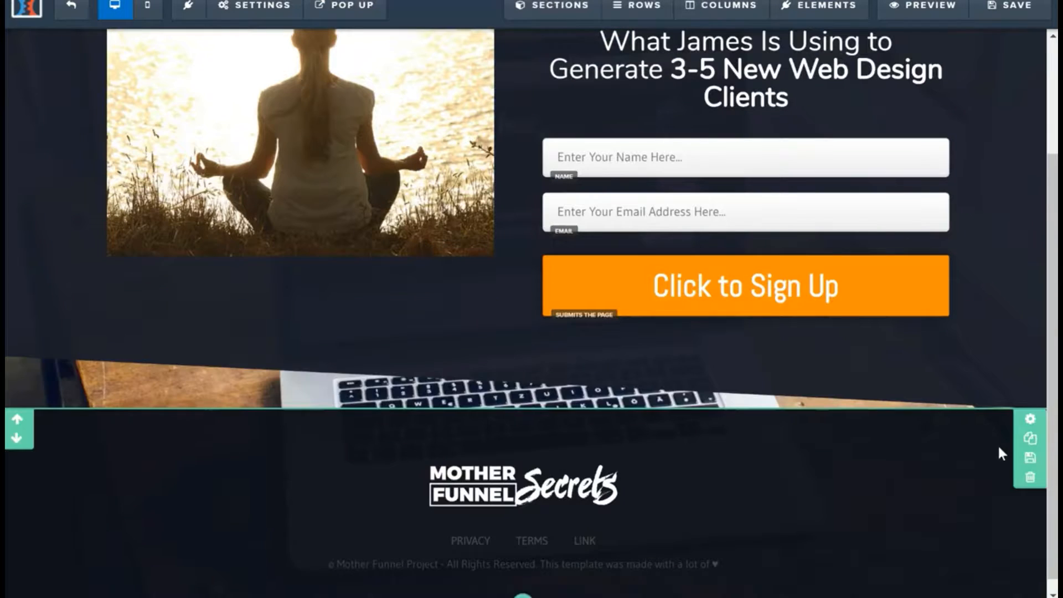
left_click(1030, 478)
left_click(605, 55)
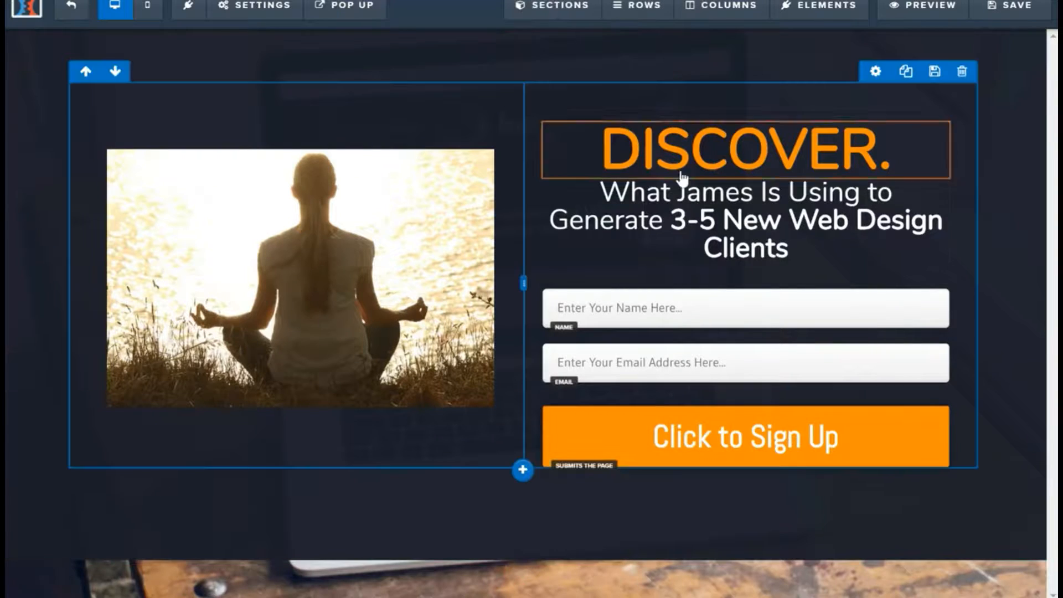
Step: Replace the orange "DISCOVER." headline with "WHY MEDITATE?"
left_click(711, 157)
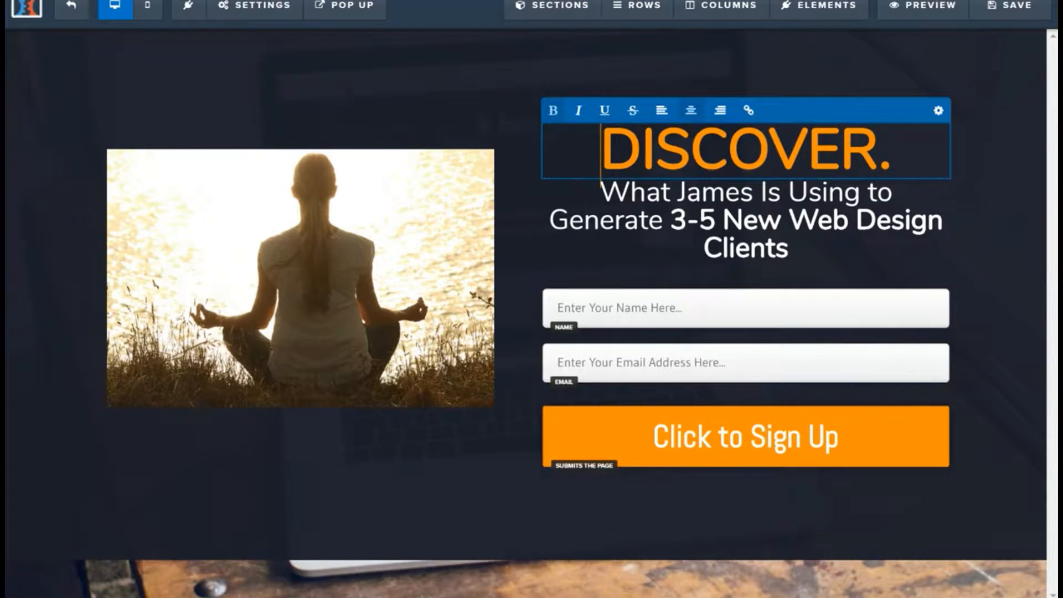
left_click_drag(602, 149, 892, 148)
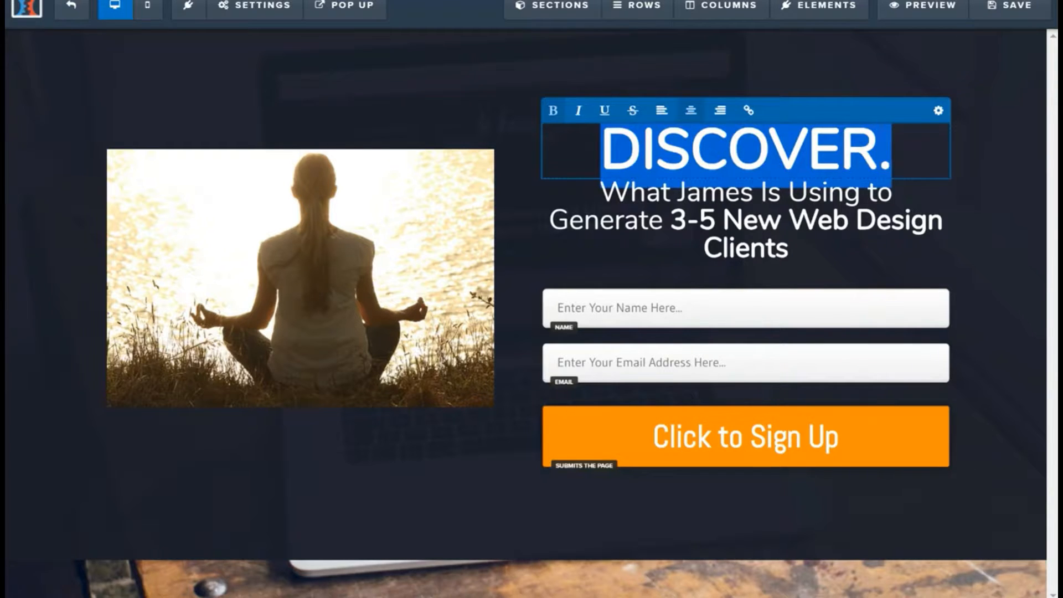
type("WHY MEDI")
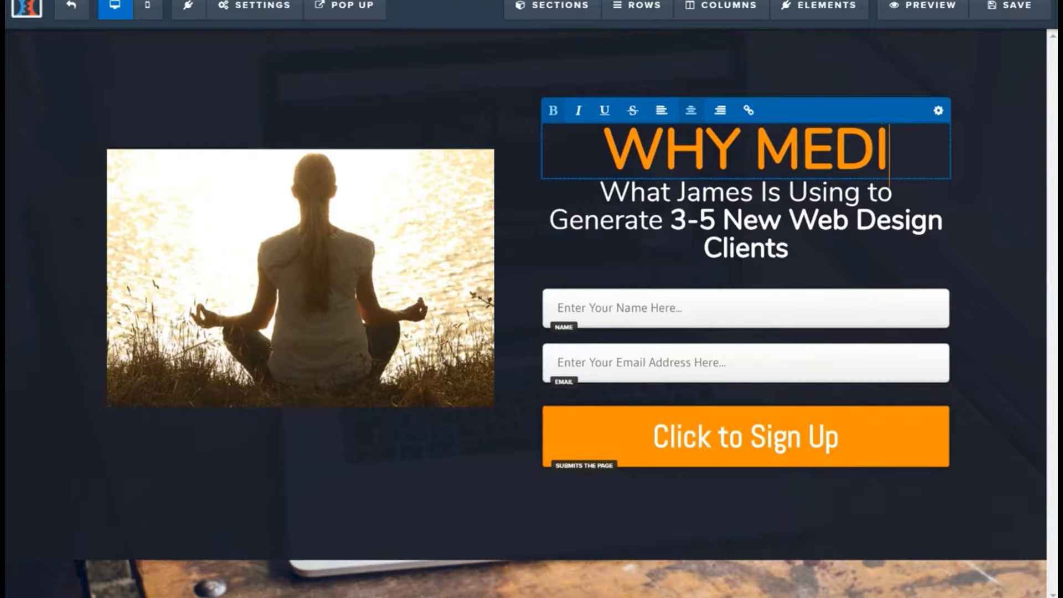
type("TATE?")
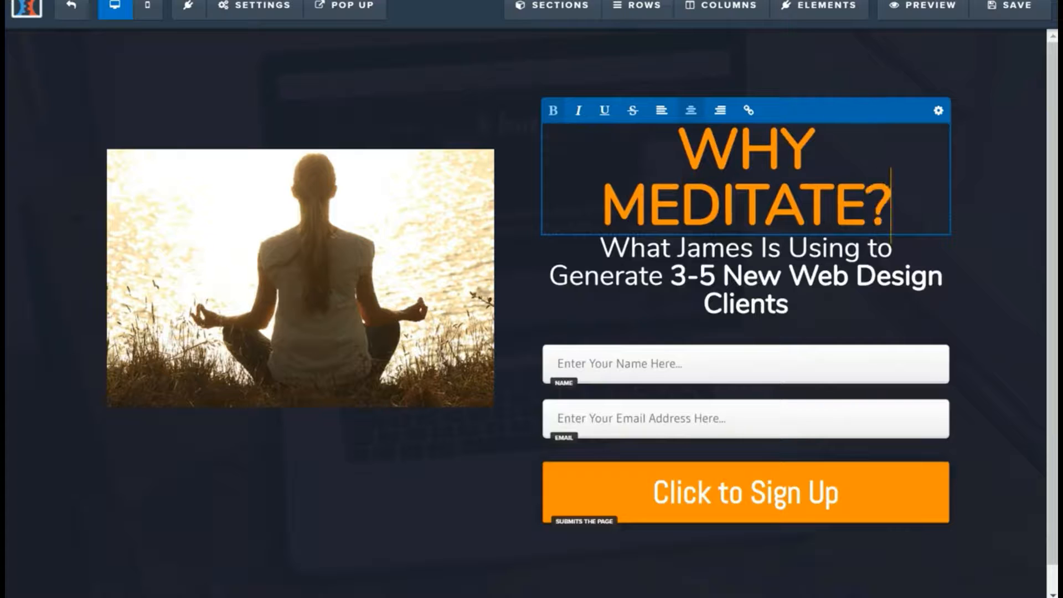
Step: Replace the white subheadline with "5 REASONS TO MEDITATE", checking the studio's blog for the topic
left_click(808, 303)
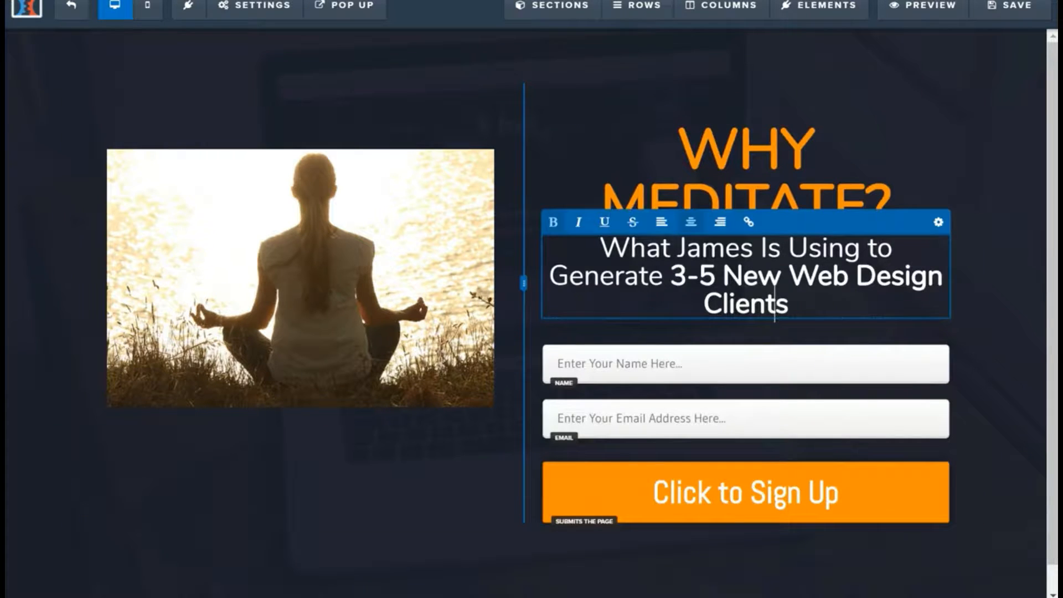
left_click_drag(791, 307, 600, 249)
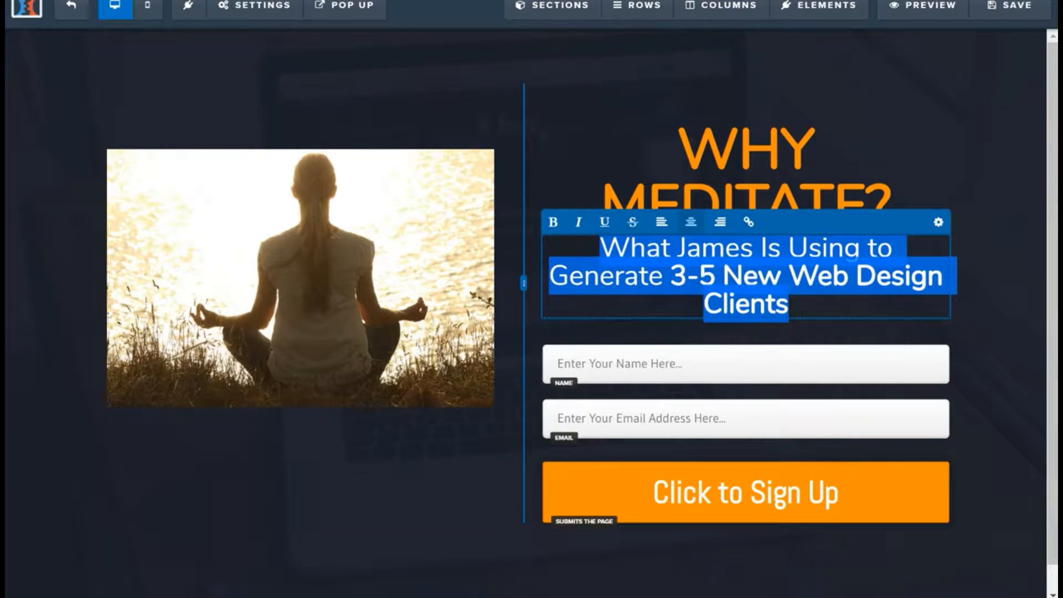
type("5")
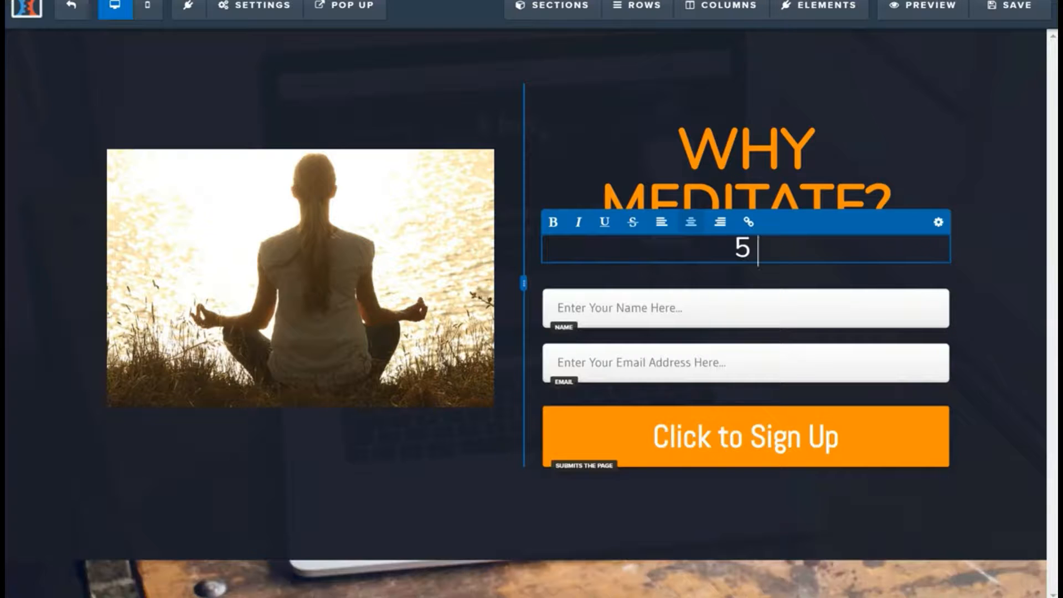
type(" RESA")
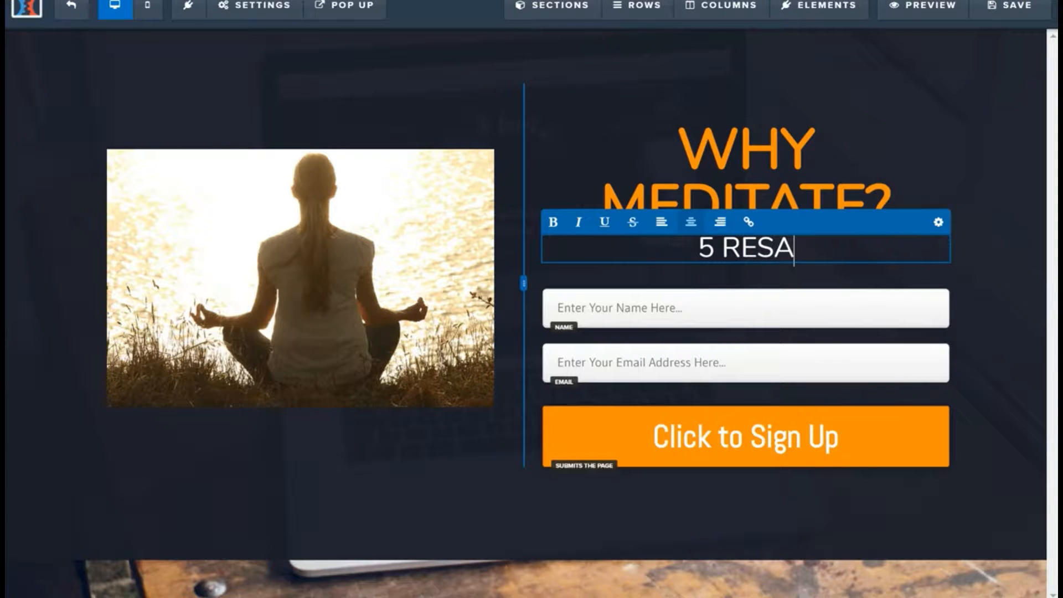
key("BackSpace")
key("BackSpace")
type("ASON")
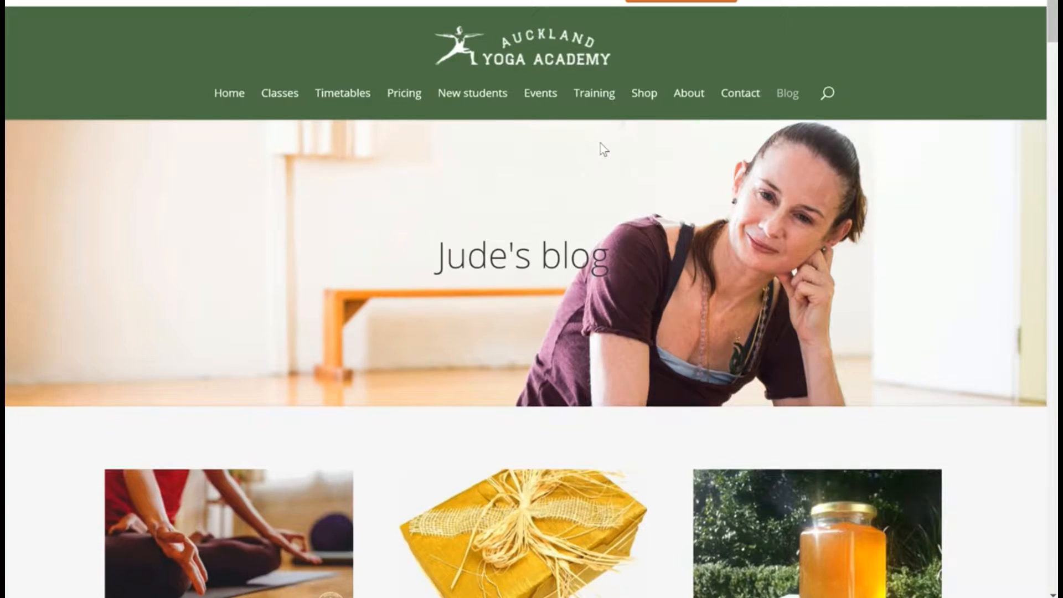
scroll(19, 290, "down", 8)
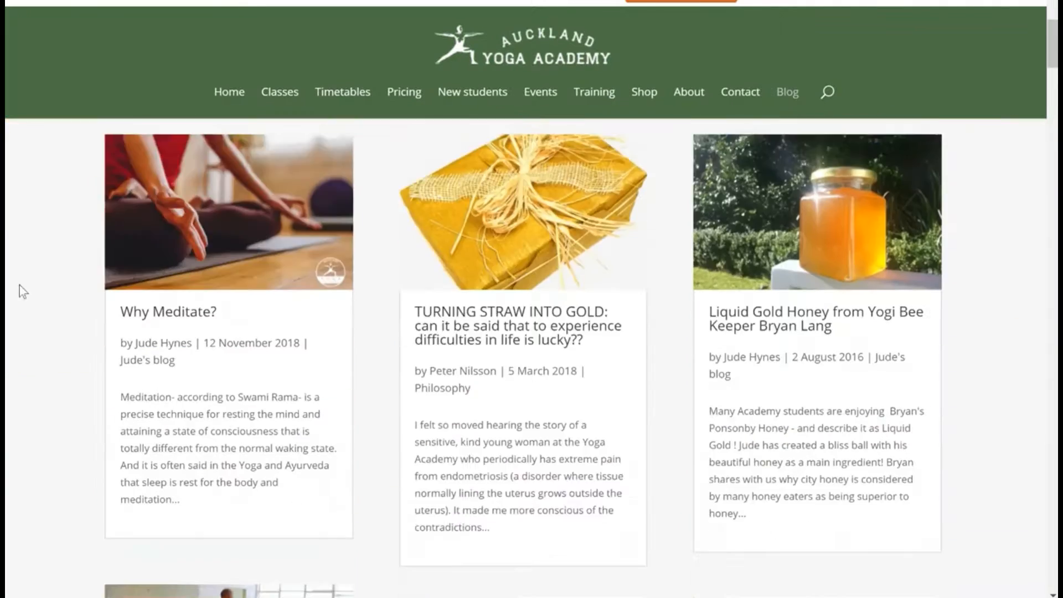
scroll(525, 340, "up", 2)
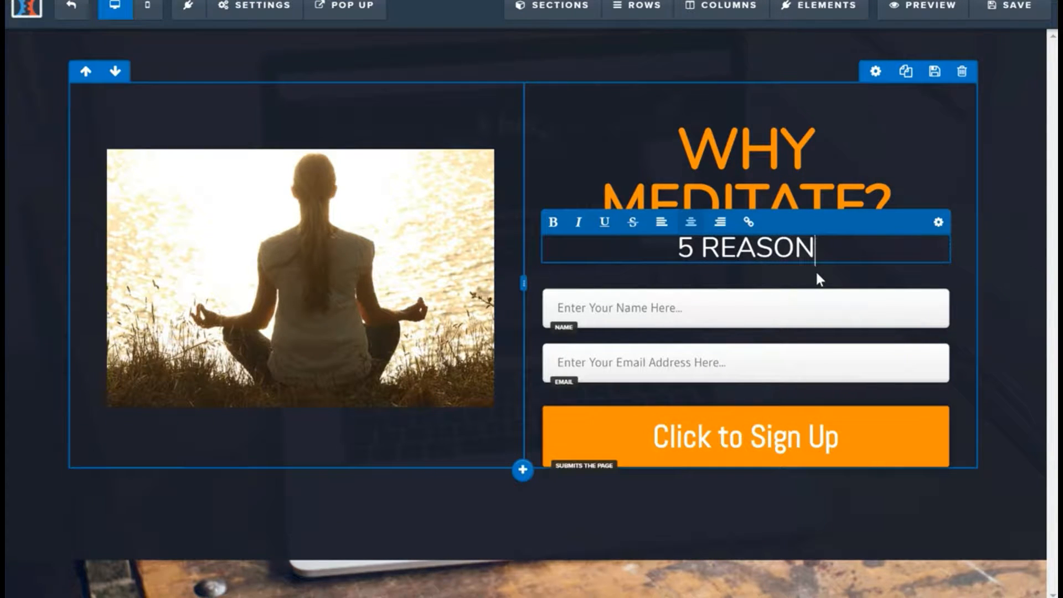
type("S TO MED")
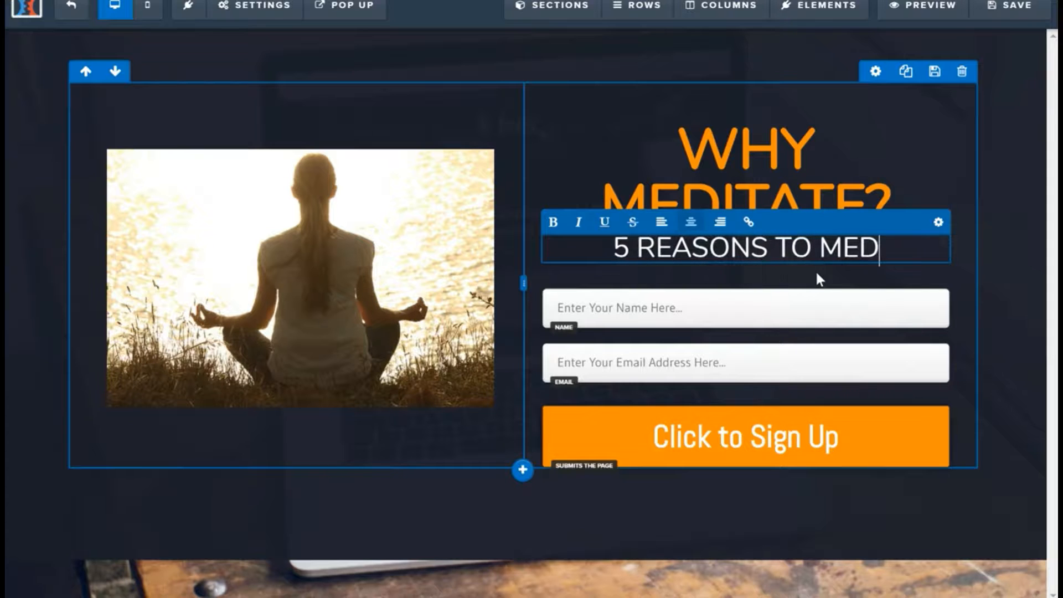
type("ITATE")
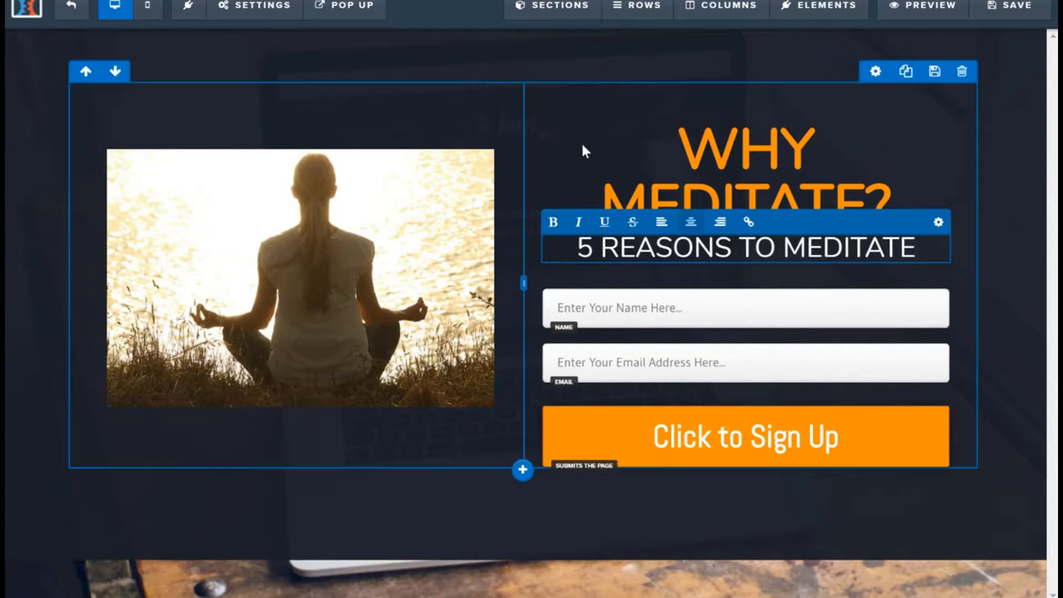
Step: Save the Auckland Yoga Academy logo from the studio's blog header as PNG image "1" in the Screenshots folder
left_click(581, 146)
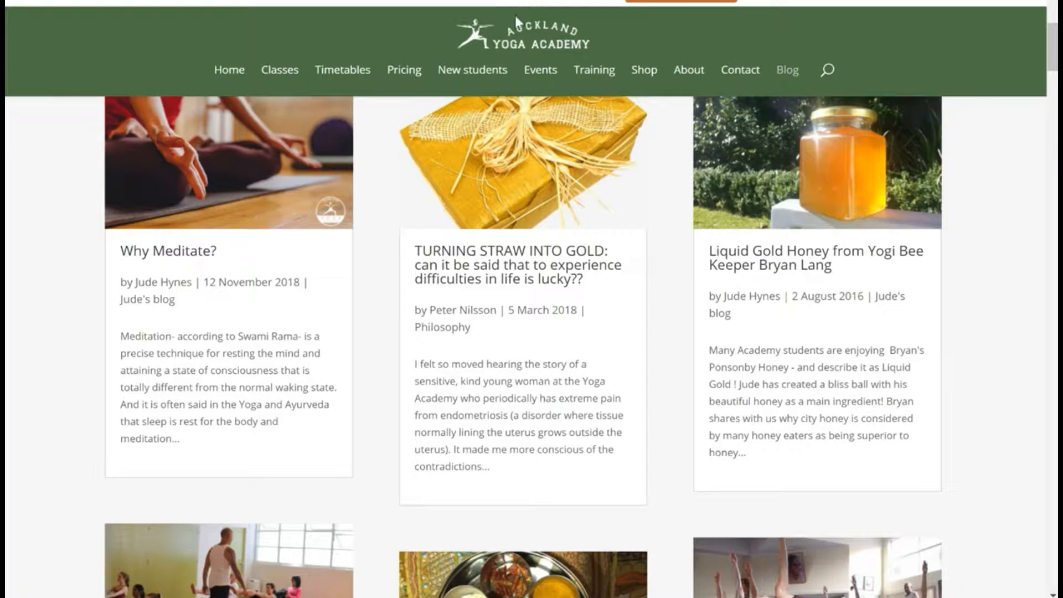
right_click(522, 42)
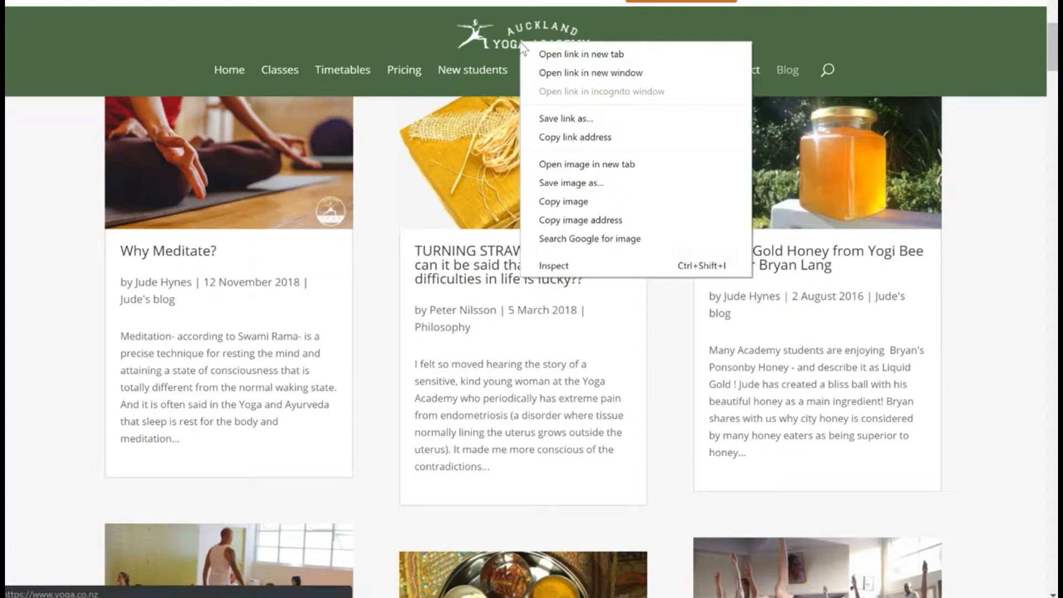
left_click(653, 189)
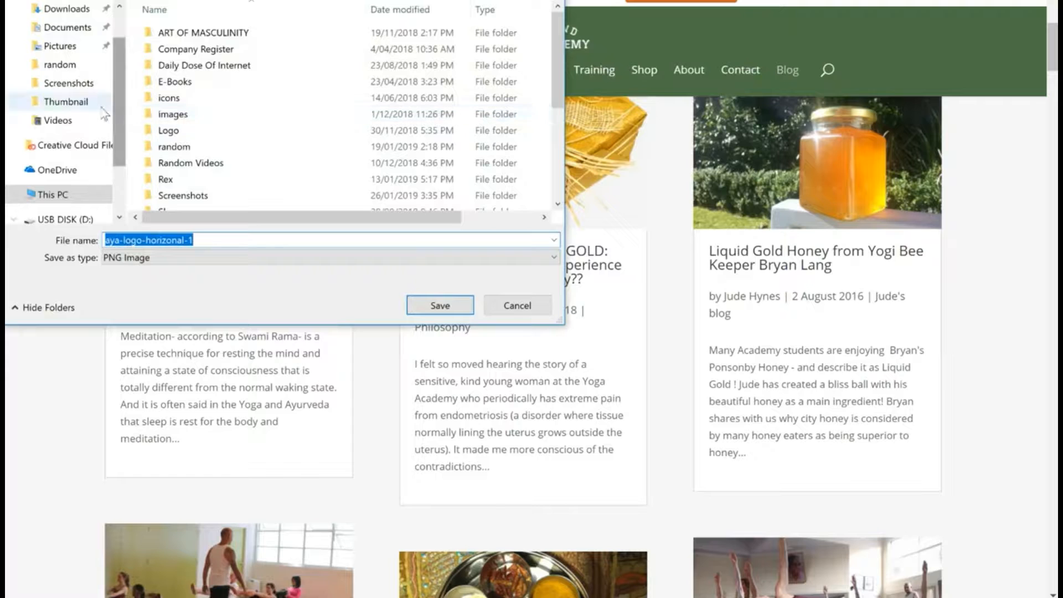
left_click(76, 83)
left_click(214, 238)
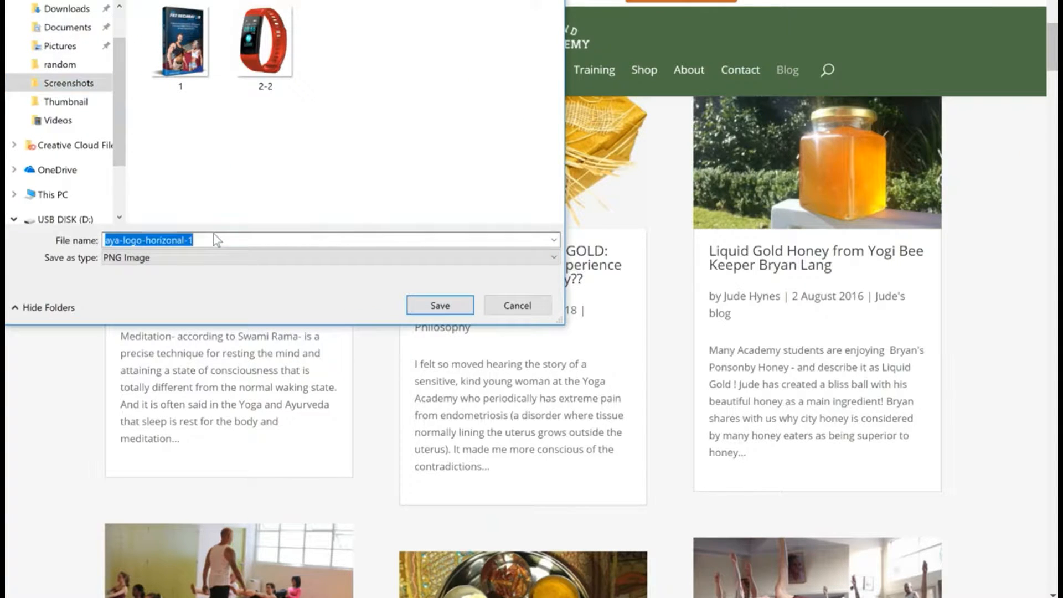
type("1")
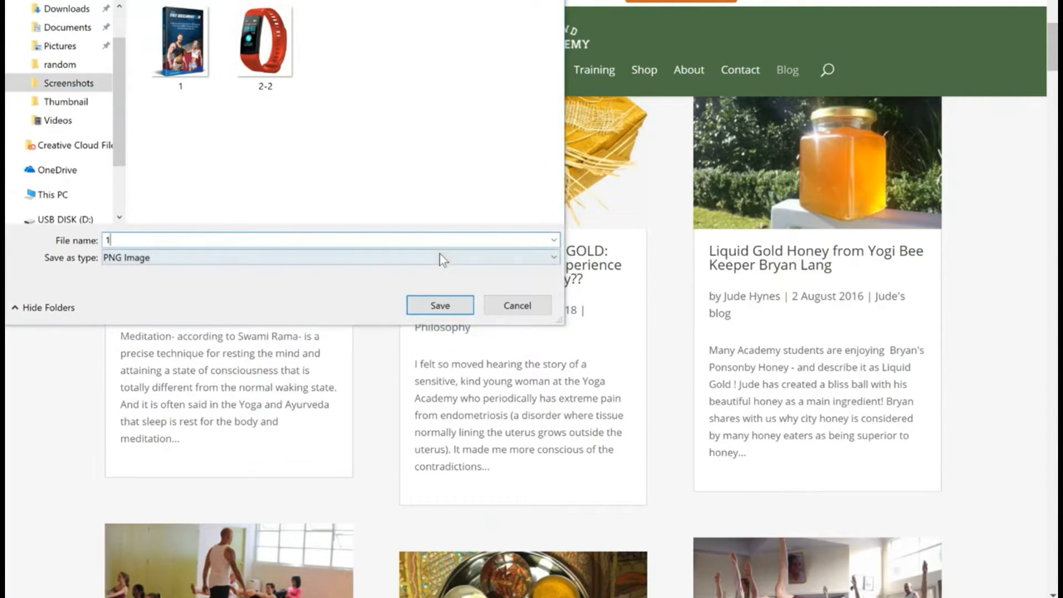
left_click(424, 310)
left_click(556, 283)
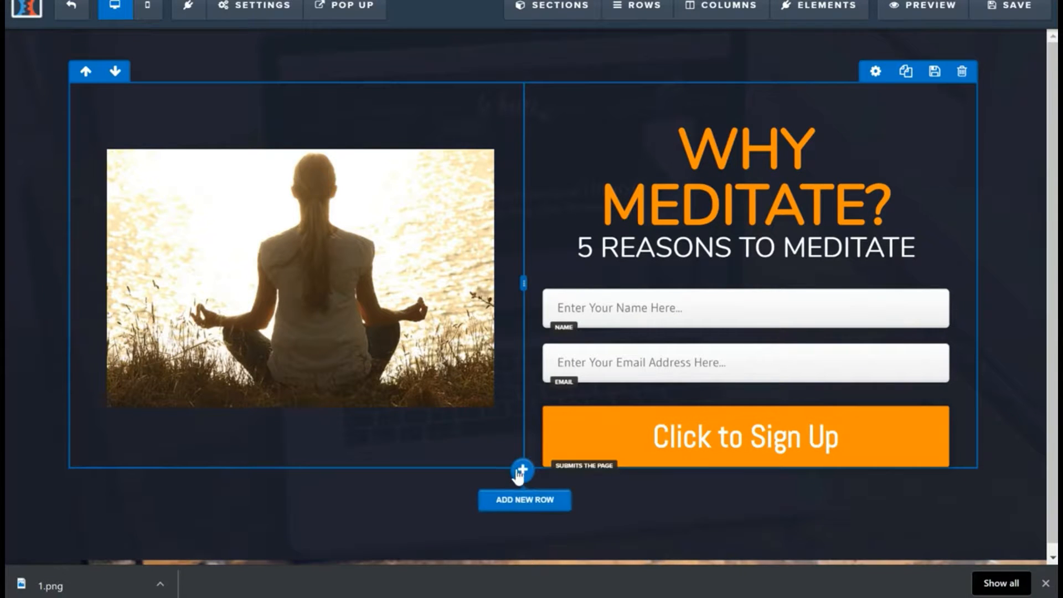
Step: Add a one-column row above the photo and opt-in form row and place an image element in it
left_click(522, 481)
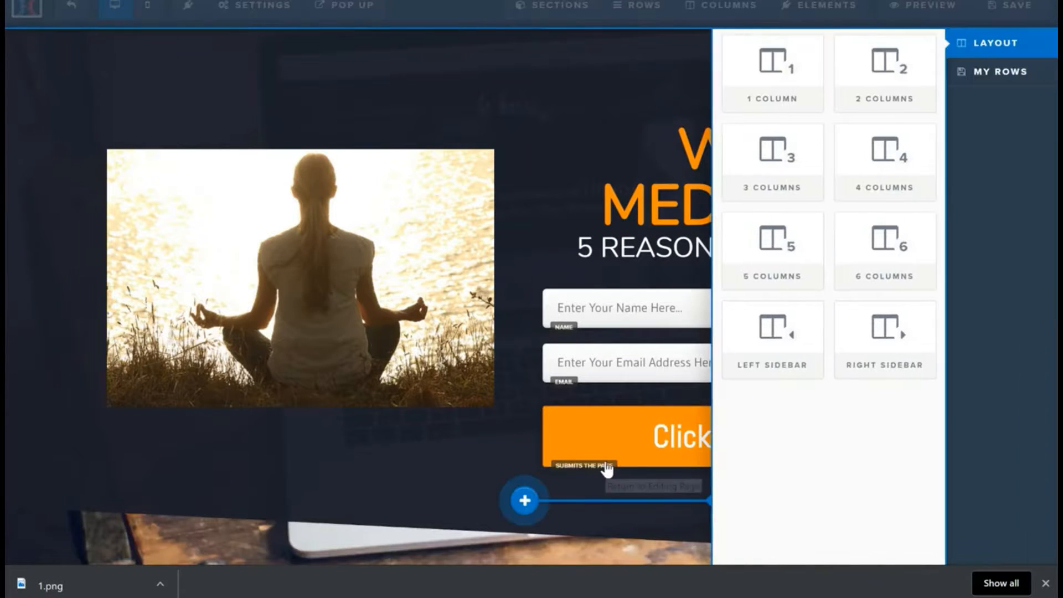
left_click_drag(772, 69, 524, 107)
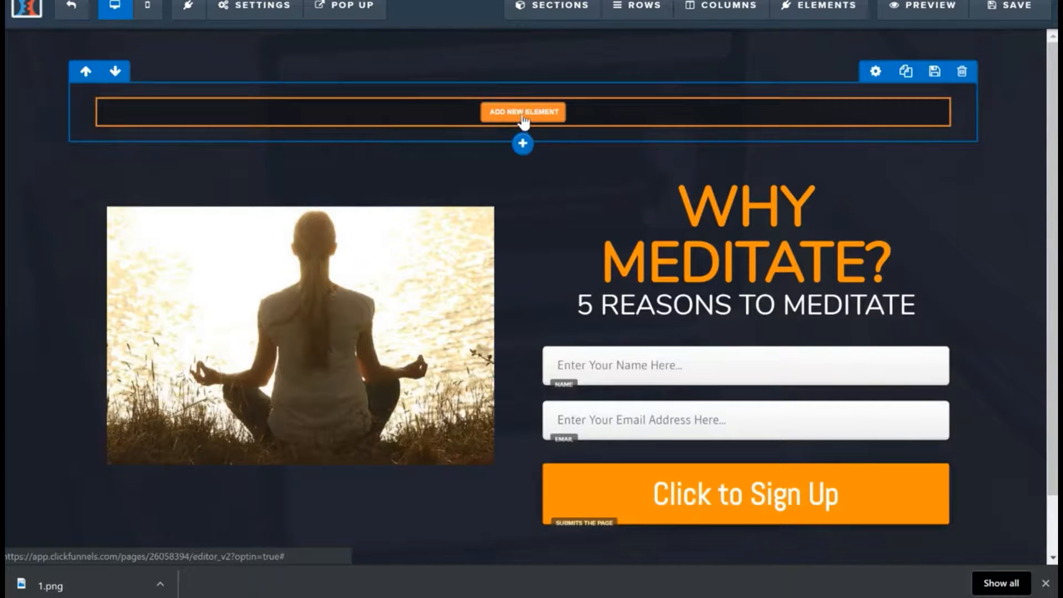
left_click(524, 112)
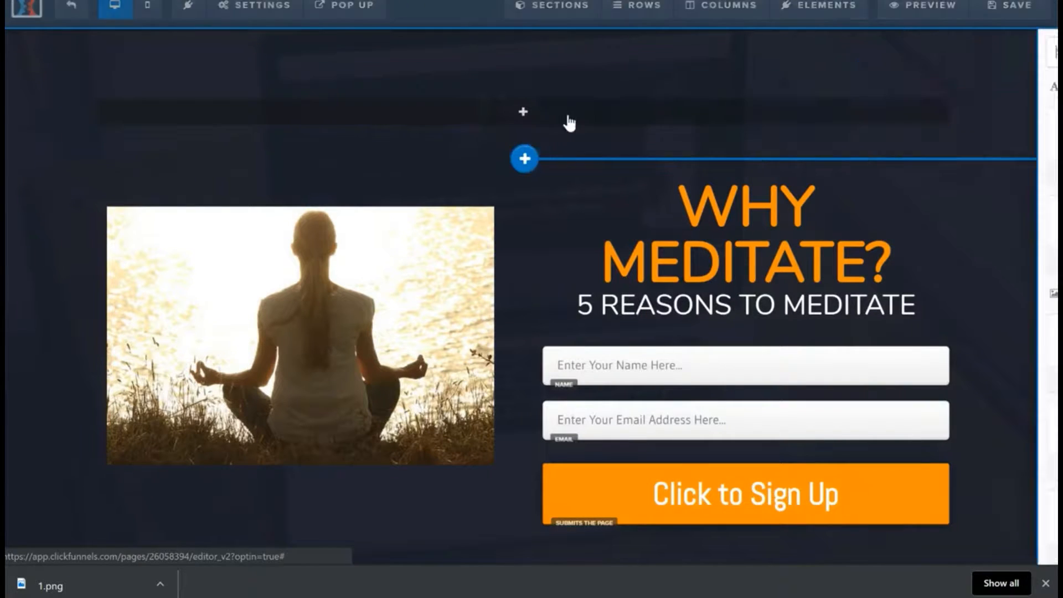
left_click_drag(769, 360, 593, 180)
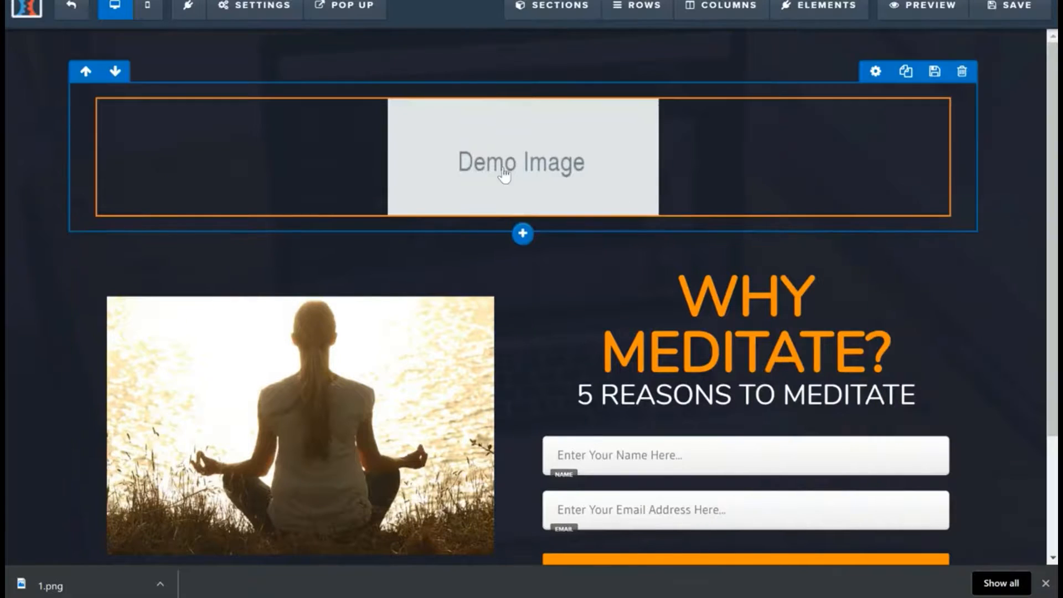
Step: Upload the logo file 1 from the Screenshots folder and use it in place of the demo image
left_click(504, 107)
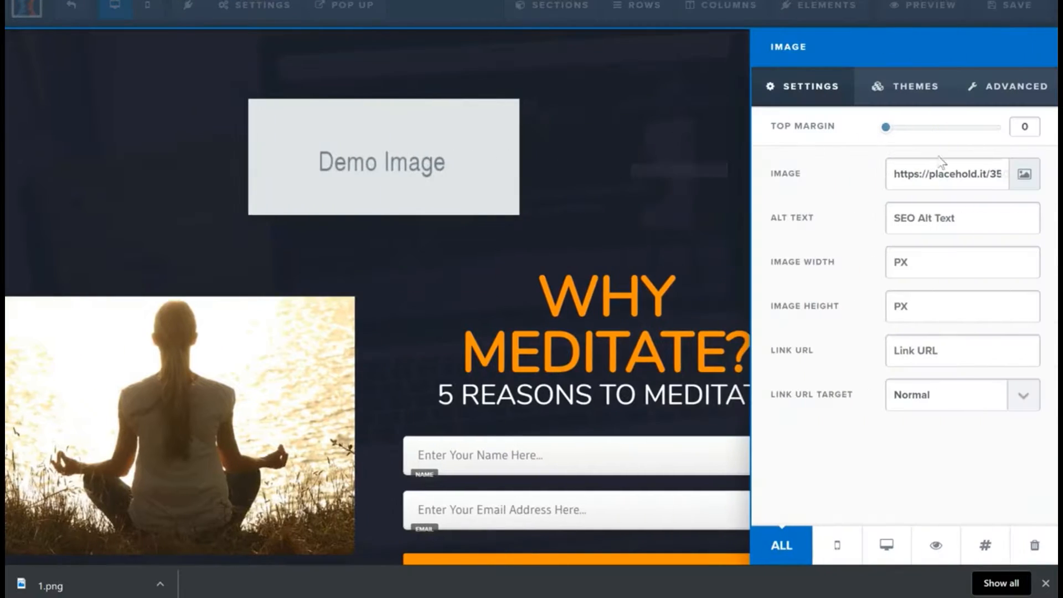
left_click(1033, 178)
left_click(911, 52)
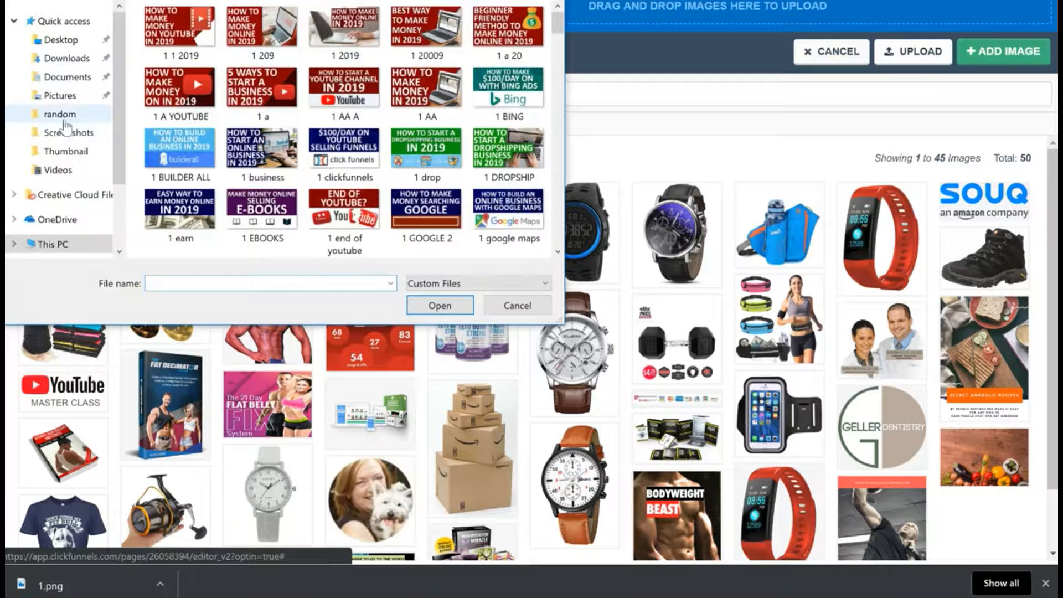
left_click(66, 133)
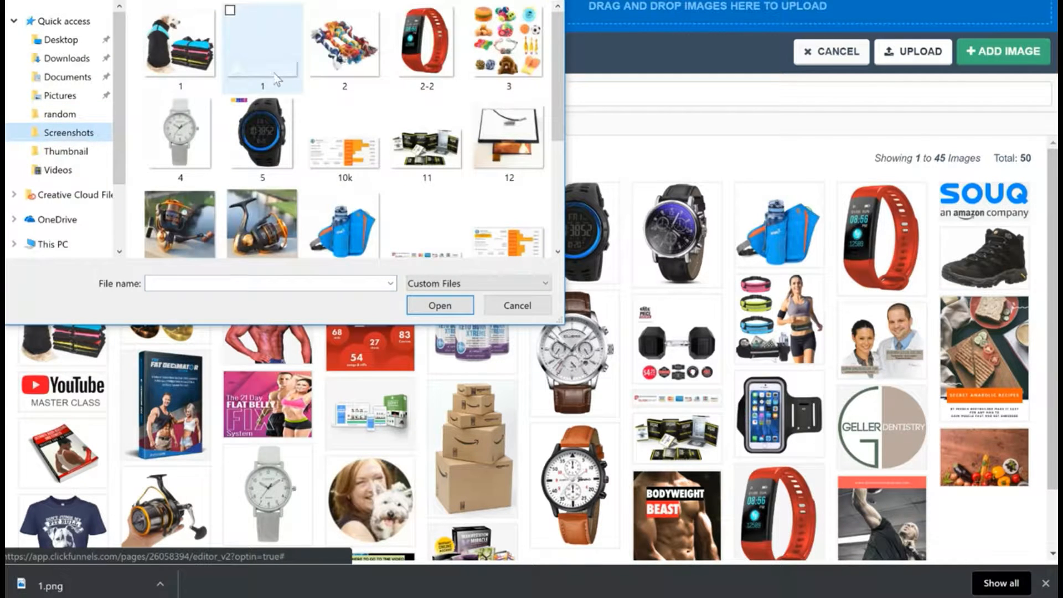
left_click(277, 79)
left_click(461, 310)
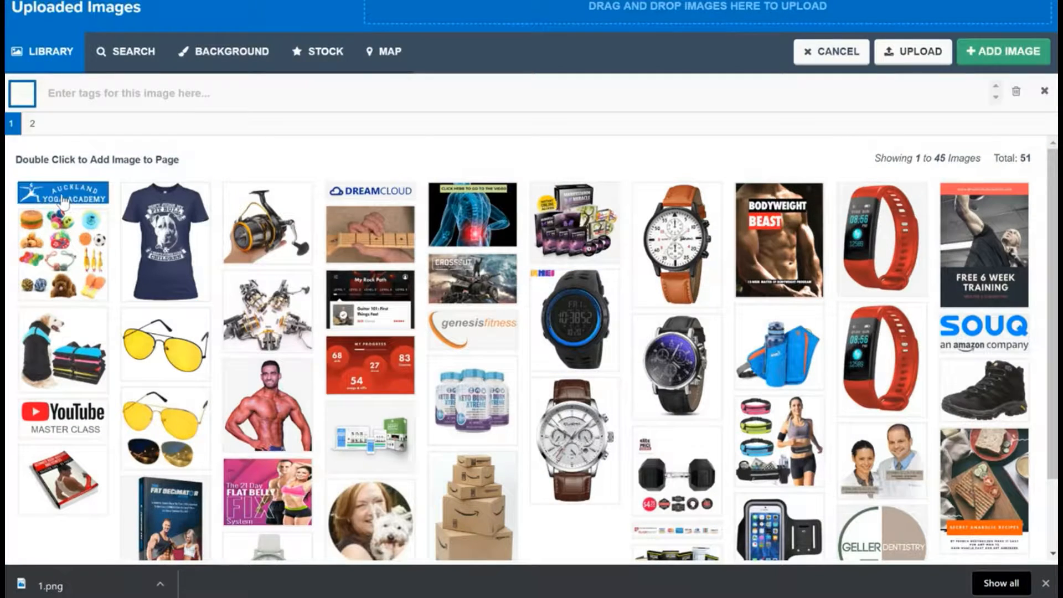
left_click(93, 199)
left_click(1003, 53)
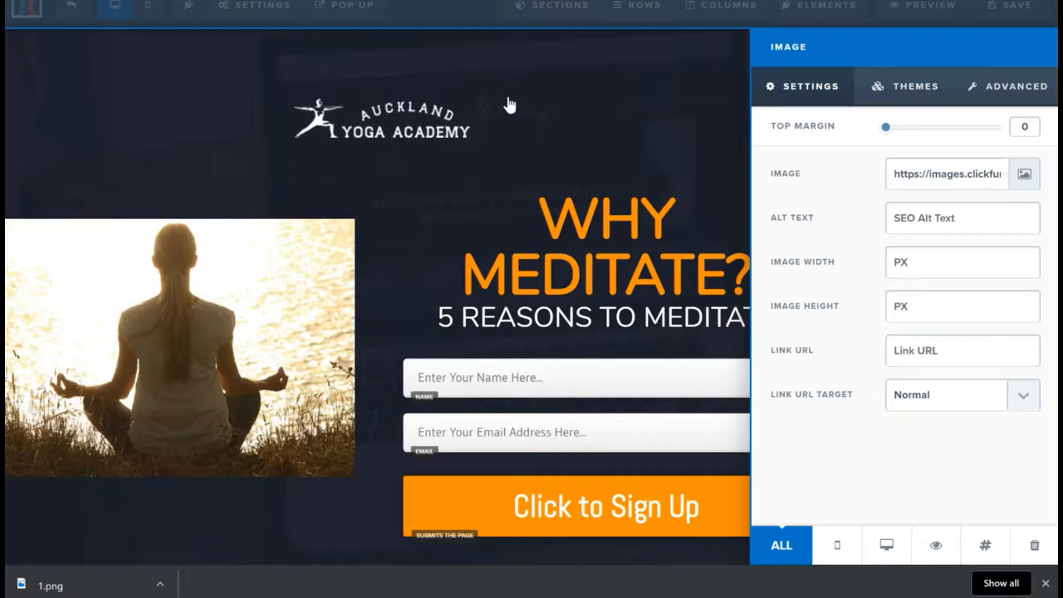
left_click(575, 131)
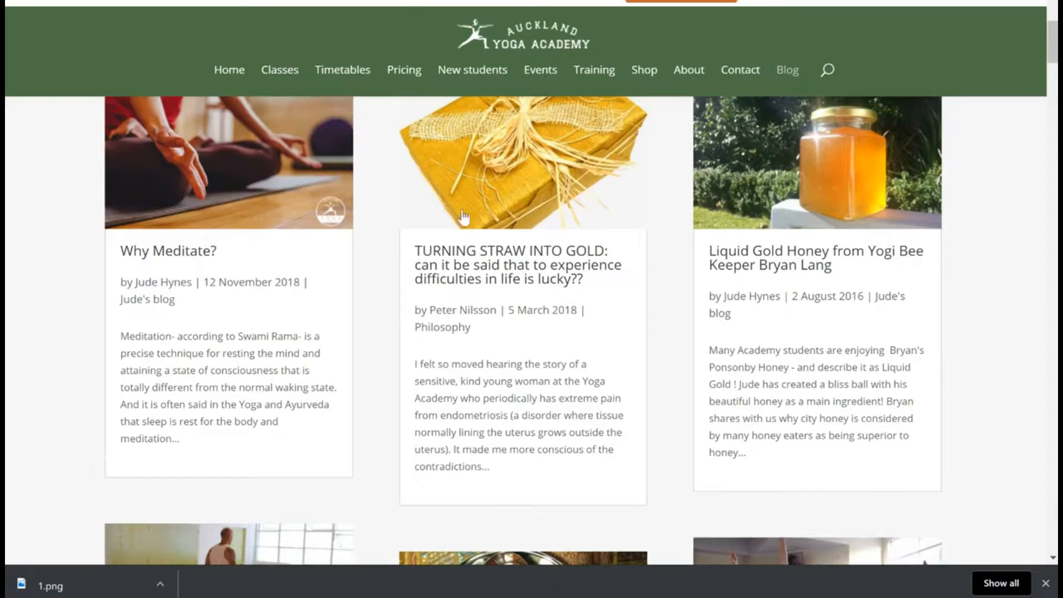
Step: Set the opt-in section's background color to the dark green #0a6450
scroll(464, 217, "down", 6)
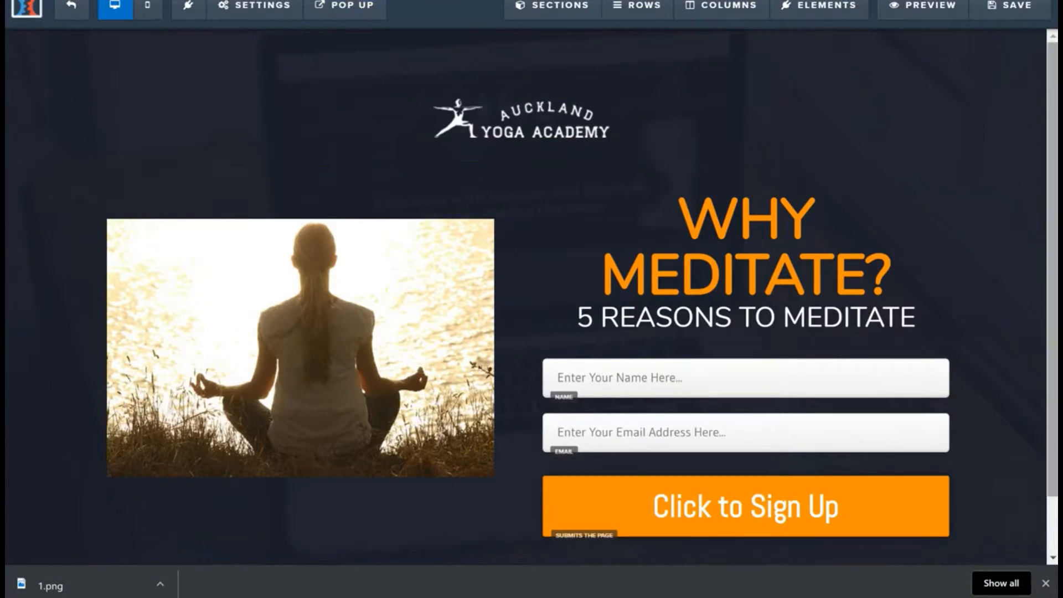
left_click(1028, 40)
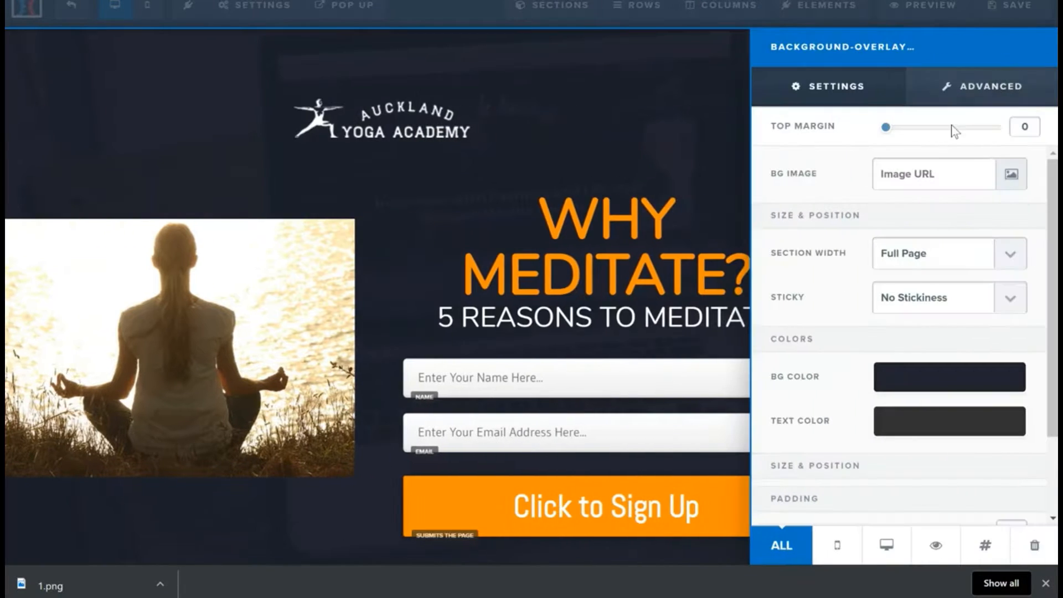
left_click(960, 382)
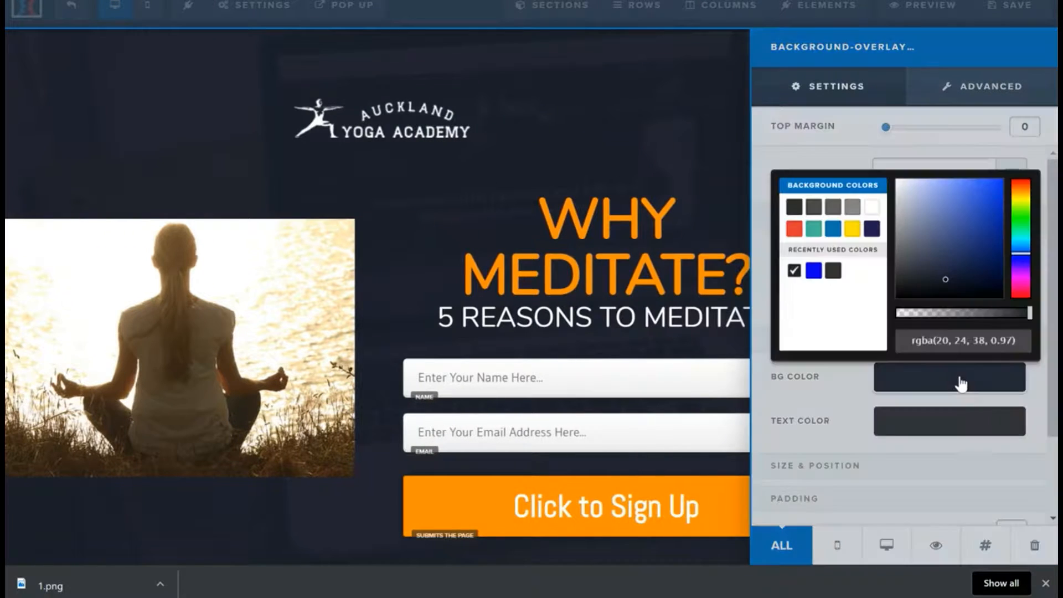
left_click(814, 231)
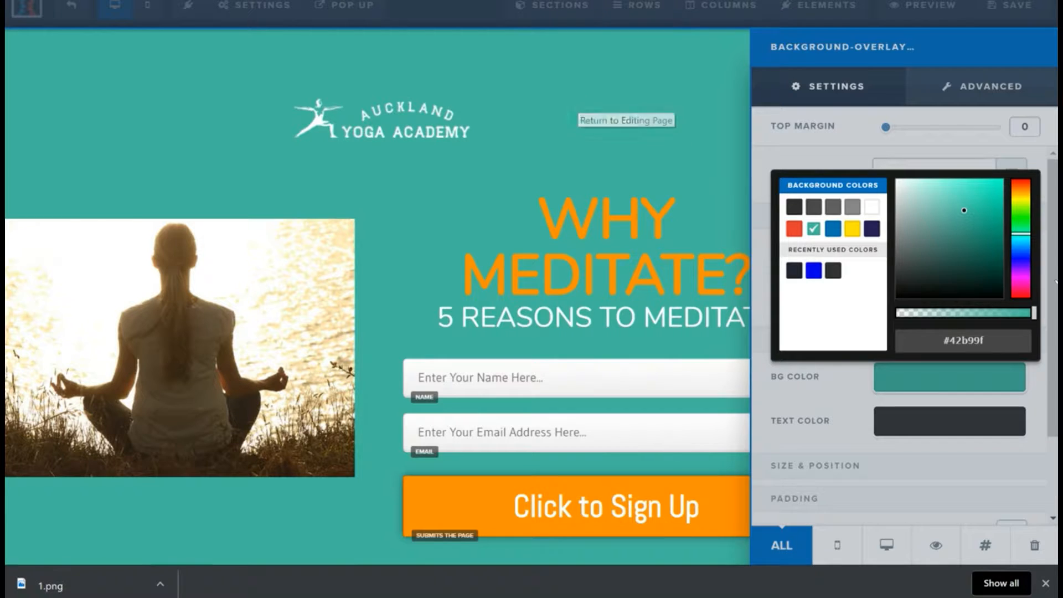
left_click(987, 245)
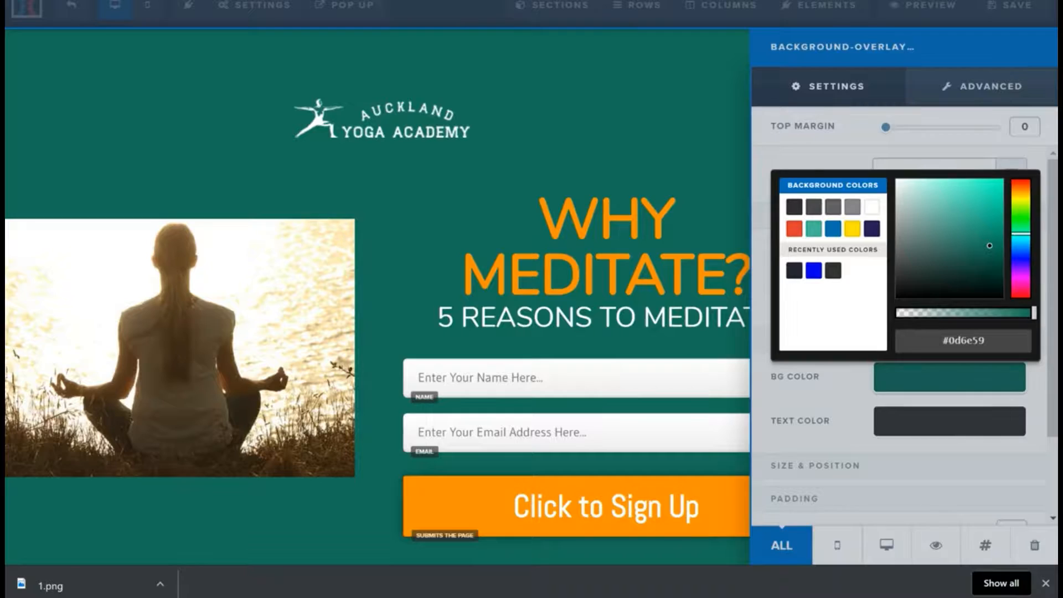
left_click(992, 250)
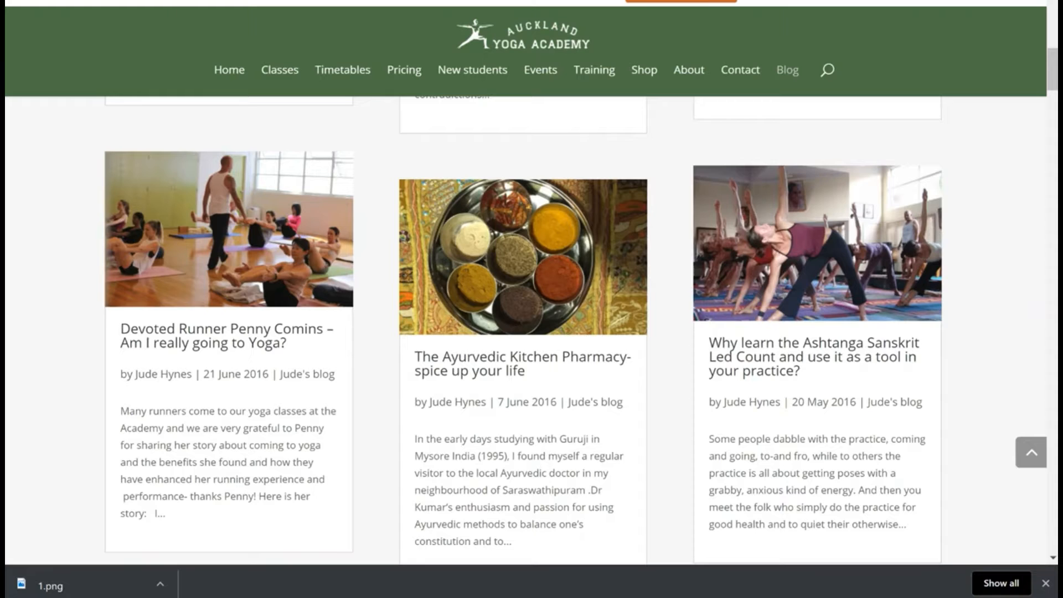
Step: Compare the background with the studio website's green header, and save the landing page and exit the editor
scroll(630, 19, "up", 4)
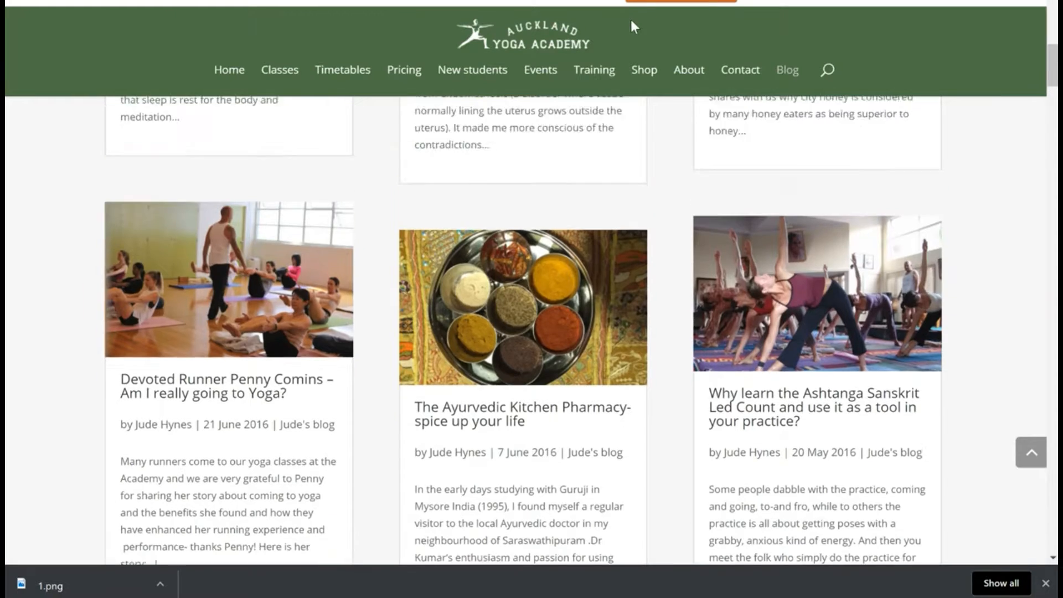
scroll(564, 61, "up", 5)
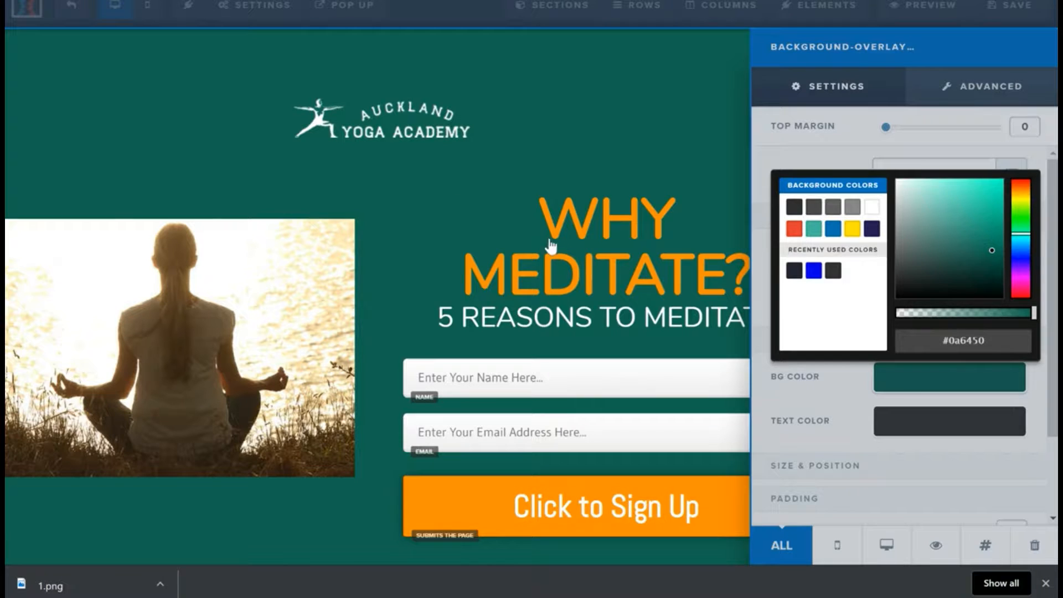
left_click(622, 148)
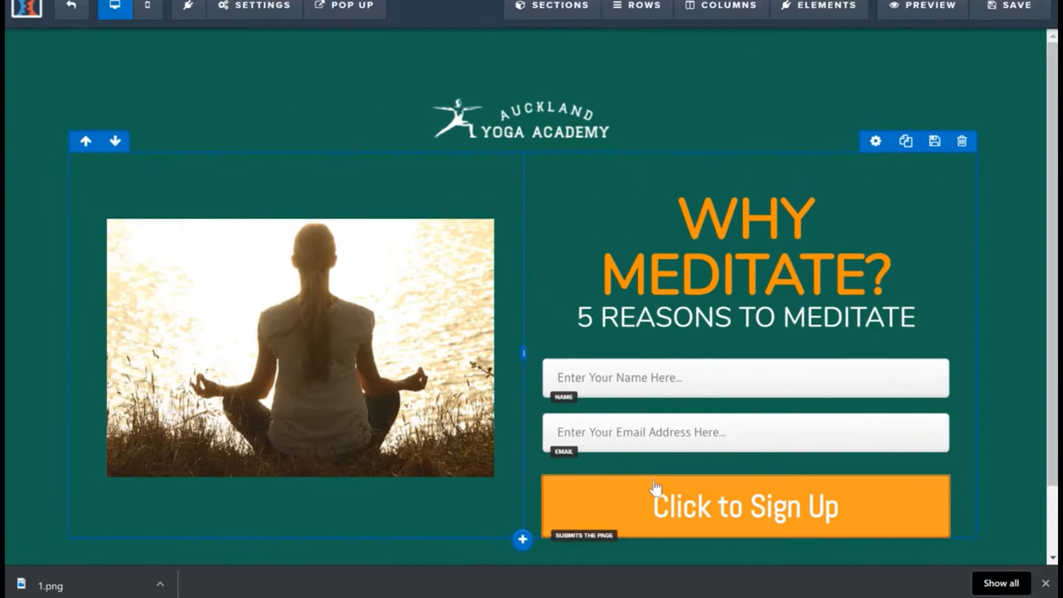
scroll(655, 487, "down", 1)
scroll(655, 485, "up", 1)
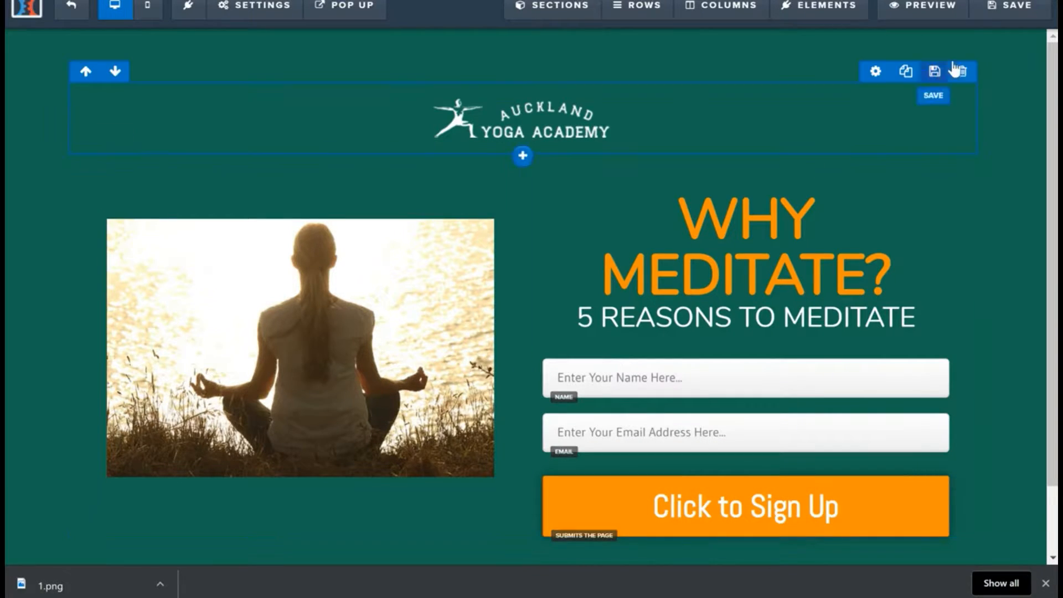
left_click(988, 22)
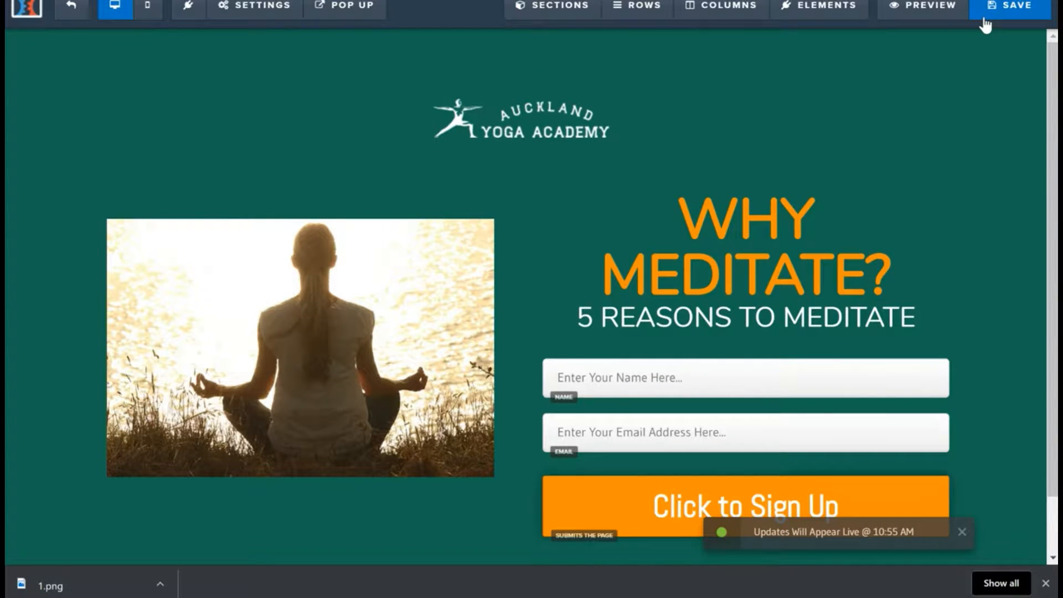
left_click(69, 10)
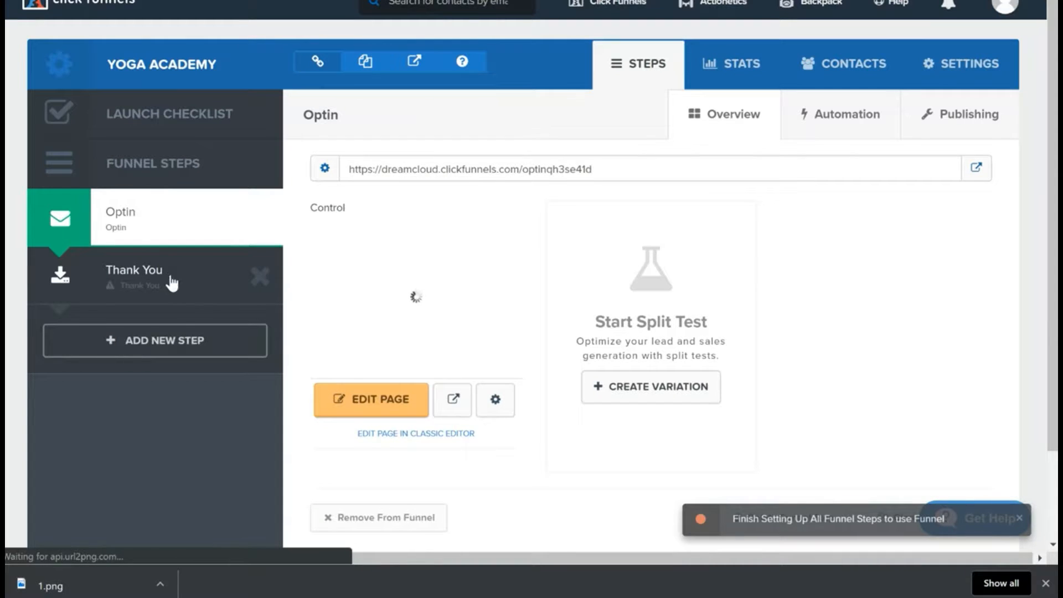
Step: Add a funnel step named "Sales Pages" and place it between the Optin and Thank You steps
left_click(180, 342)
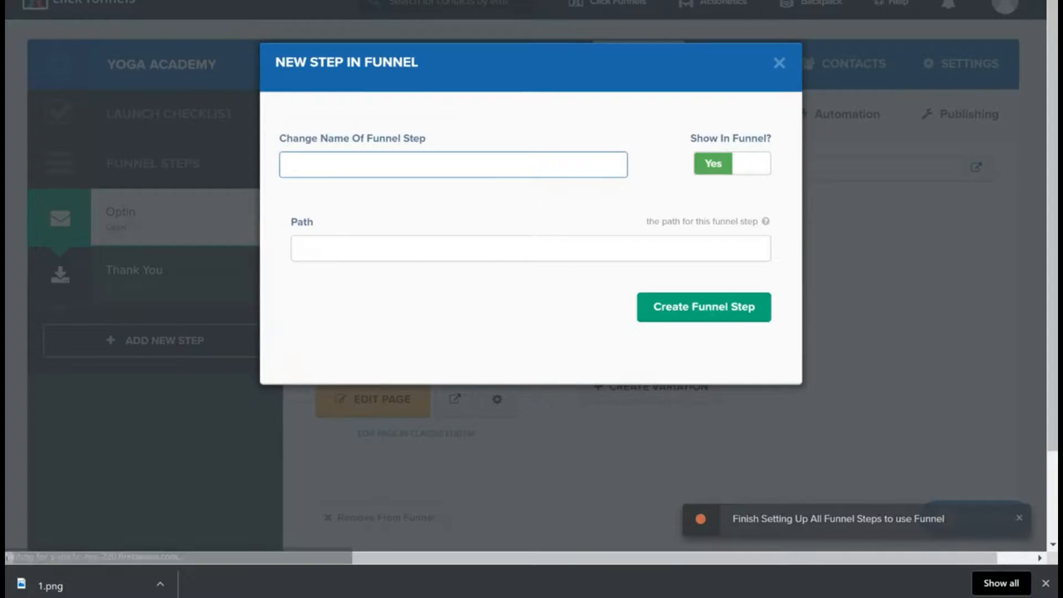
type("sALE")
key("BackSpace")
key("BackSpace")
key("BackSpace")
key("BackSpace")
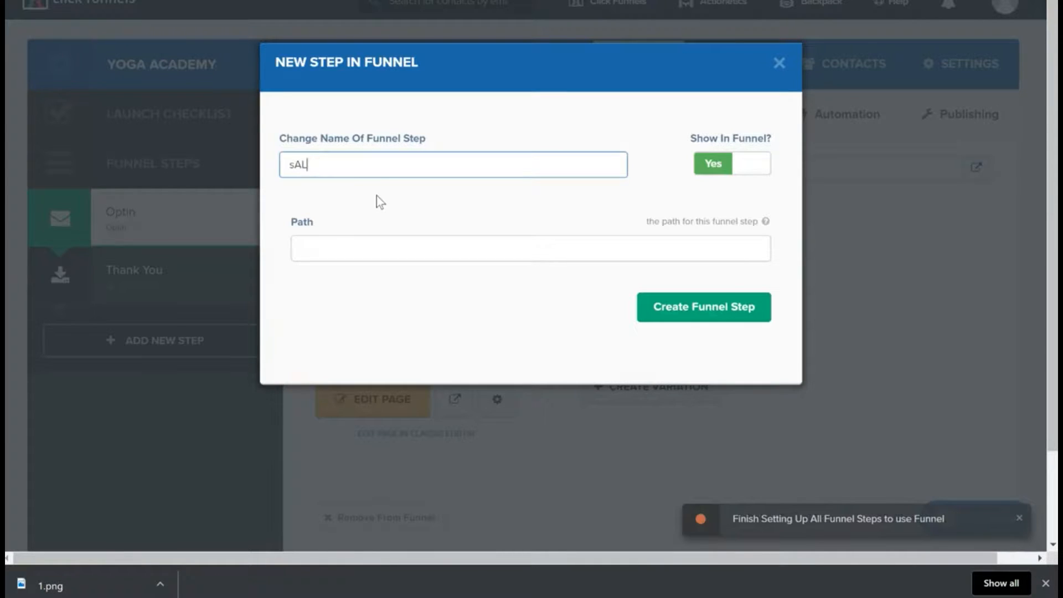
type("Sales Pages")
left_click(701, 310)
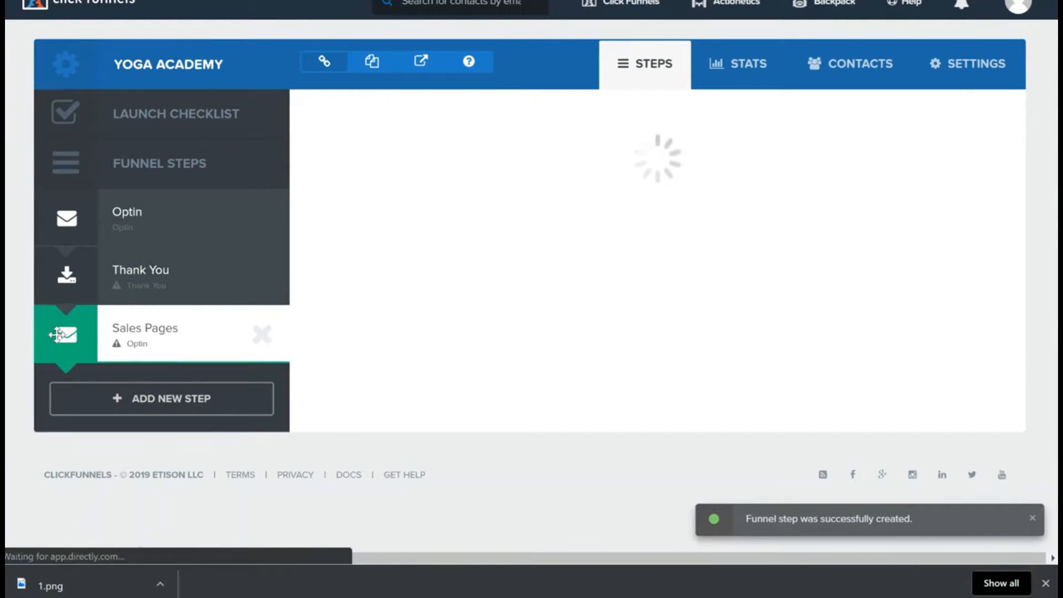
left_click_drag(59, 333, 65, 279)
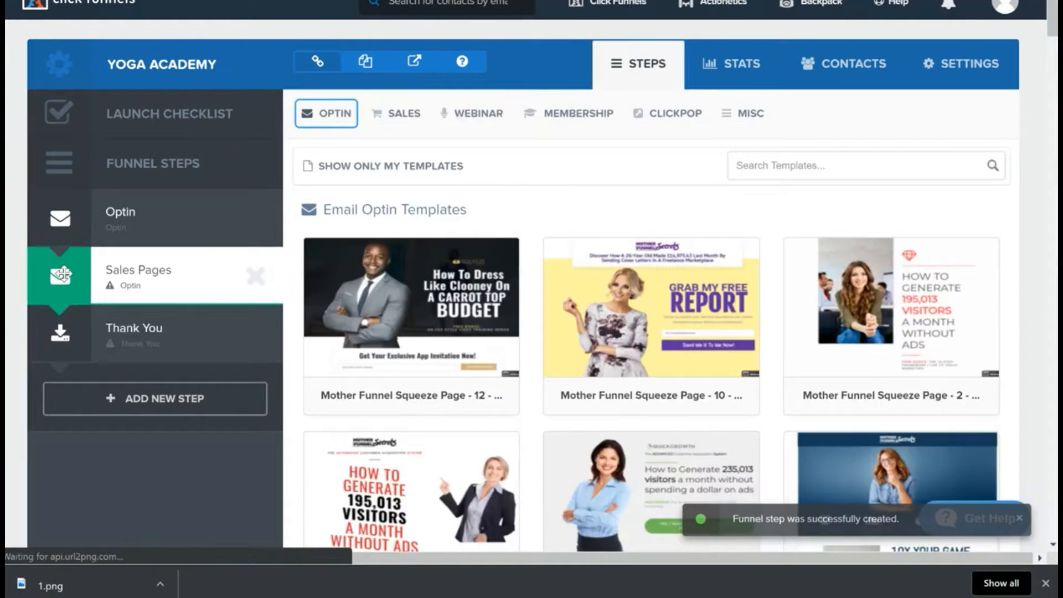
Step: Show the Sales Page templates for the Sales Pages funnel step
left_click(410, 113)
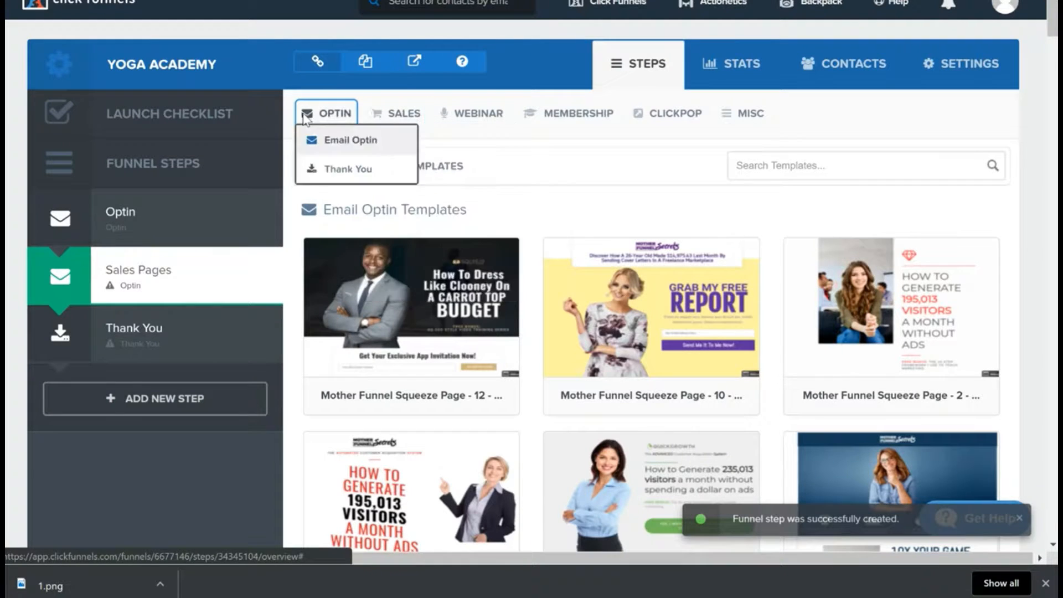
mouse_move(338, 115)
mouse_move(399, 117)
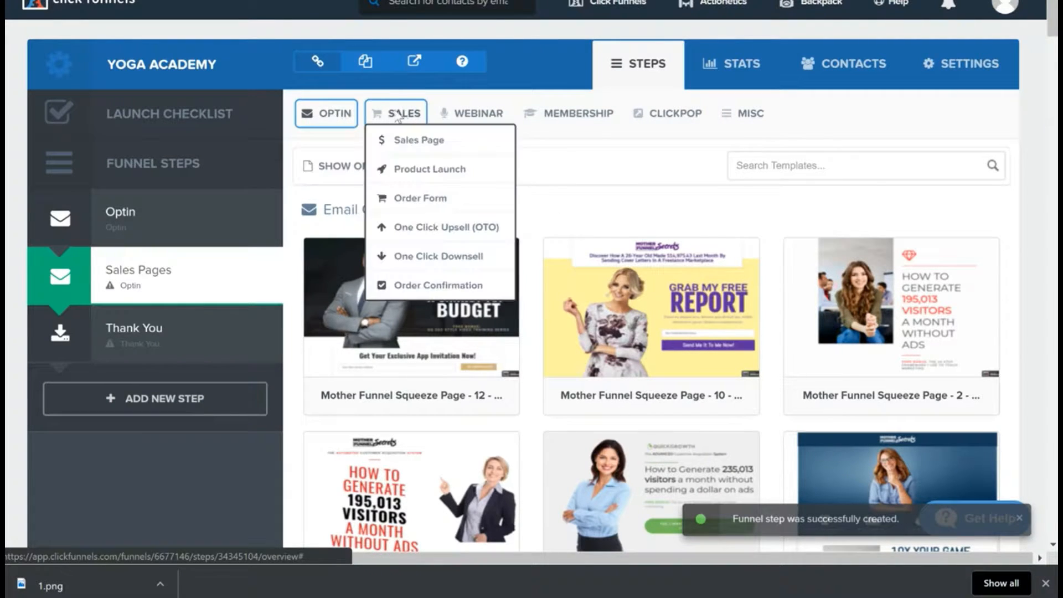
left_click(414, 141)
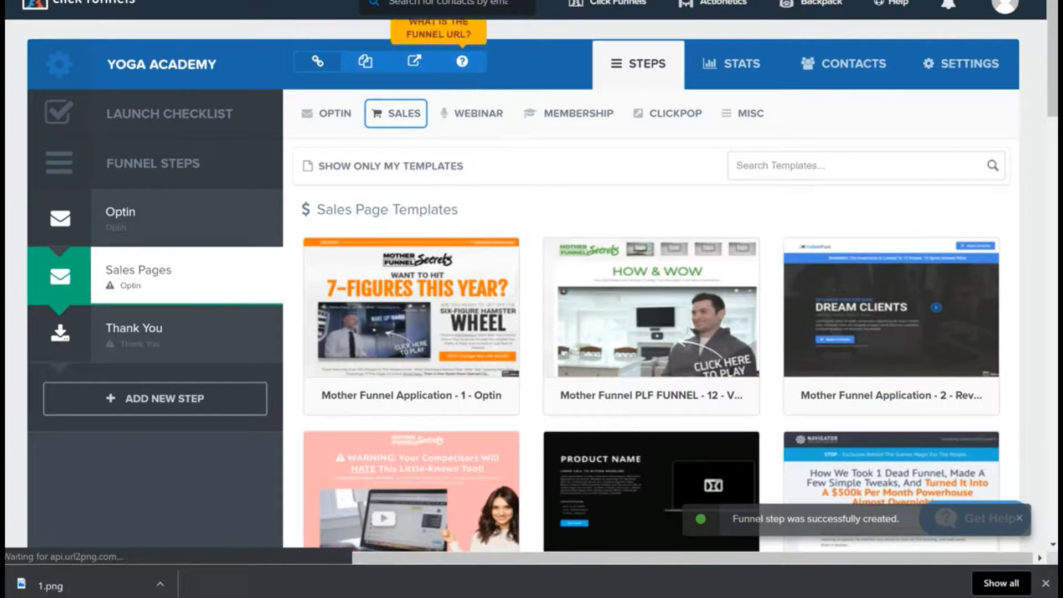
mouse_move(407, 137)
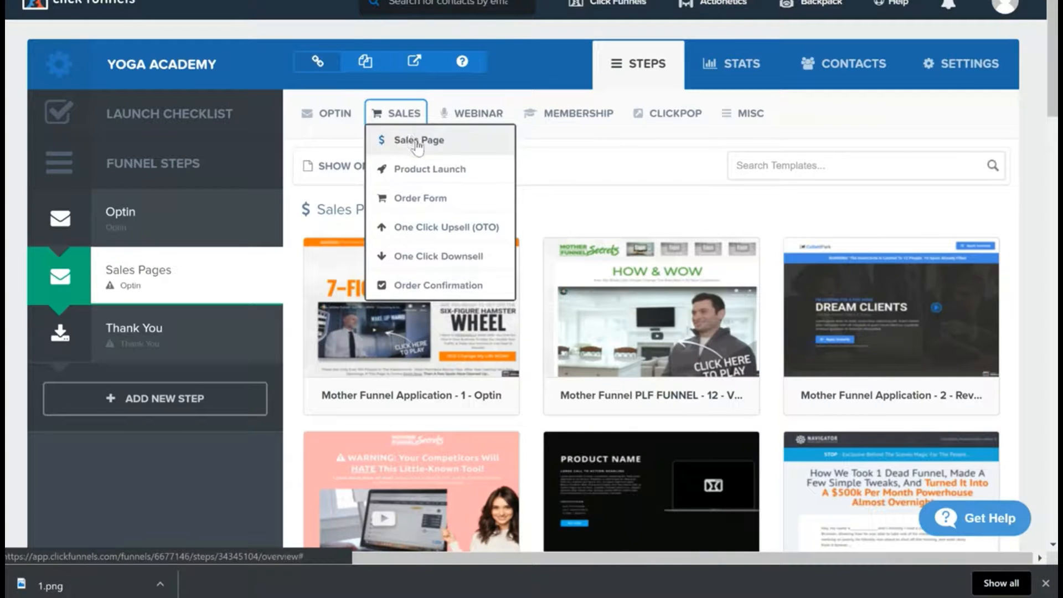
left_click(423, 142)
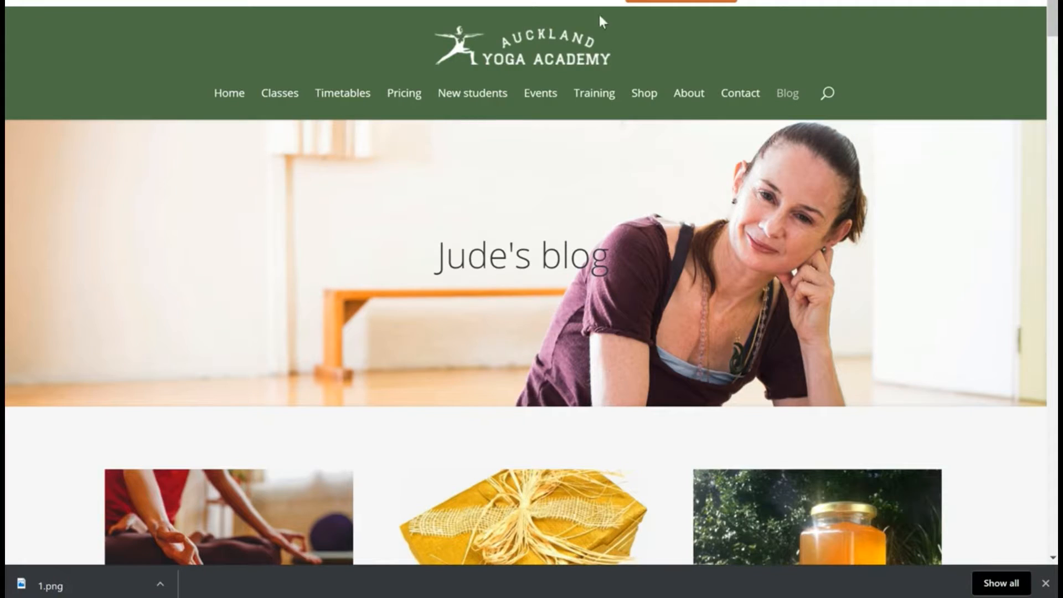
Step: Review the introductory offers and memberships on the Auckland Yoga Academy website's Pricing page
scroll(530, 193, "down", 4)
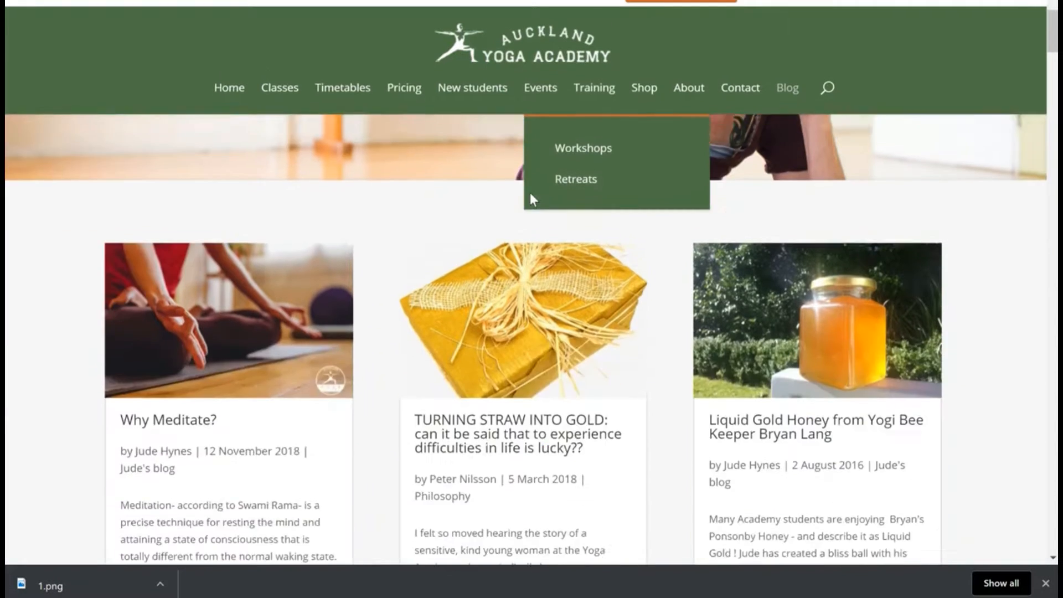
scroll(530, 193, "up", 4)
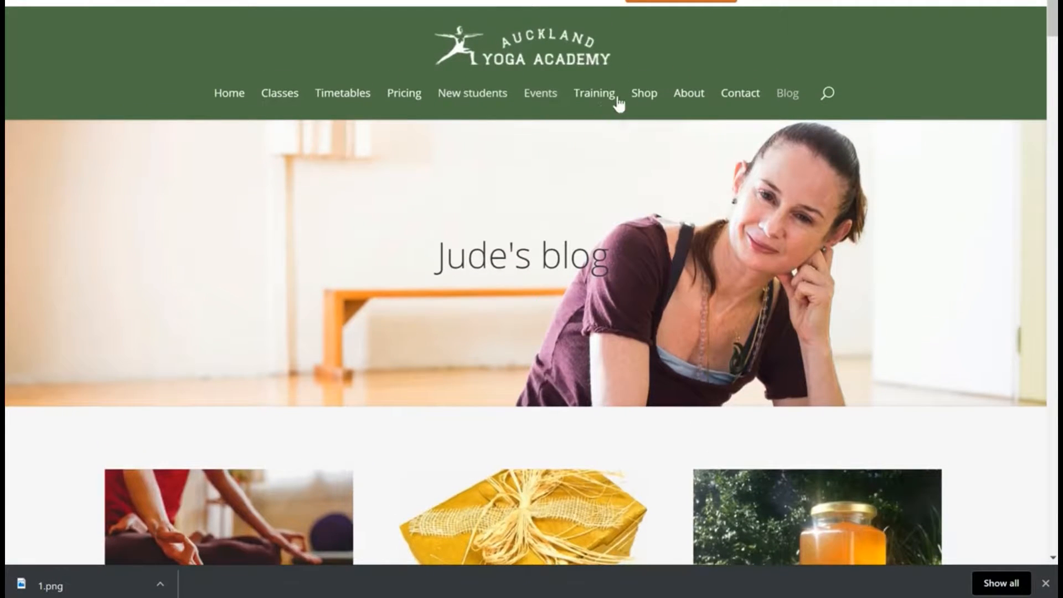
left_click(404, 97)
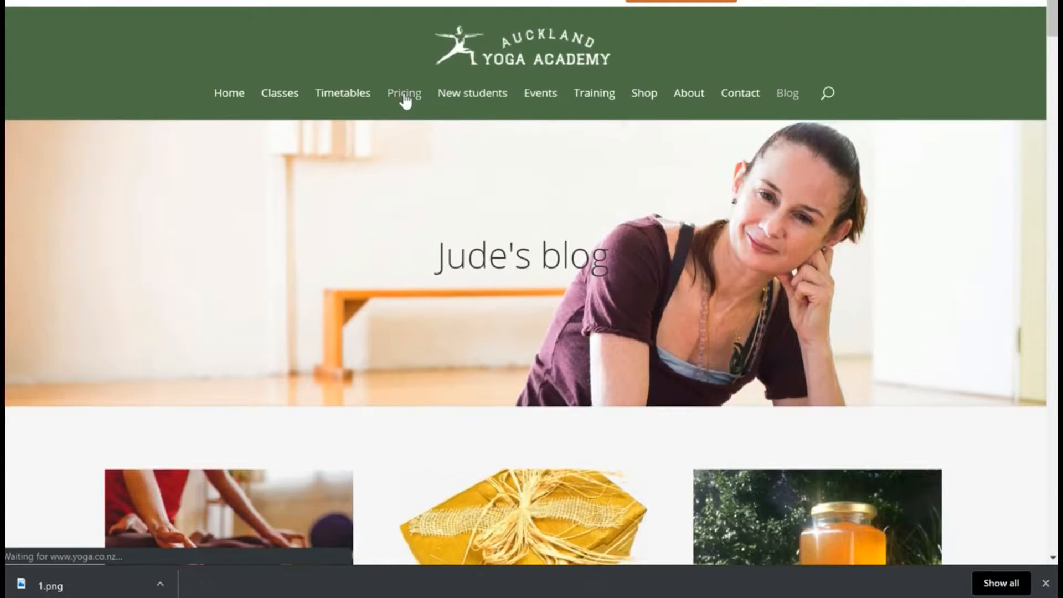
scroll(554, 304, "down", 10)
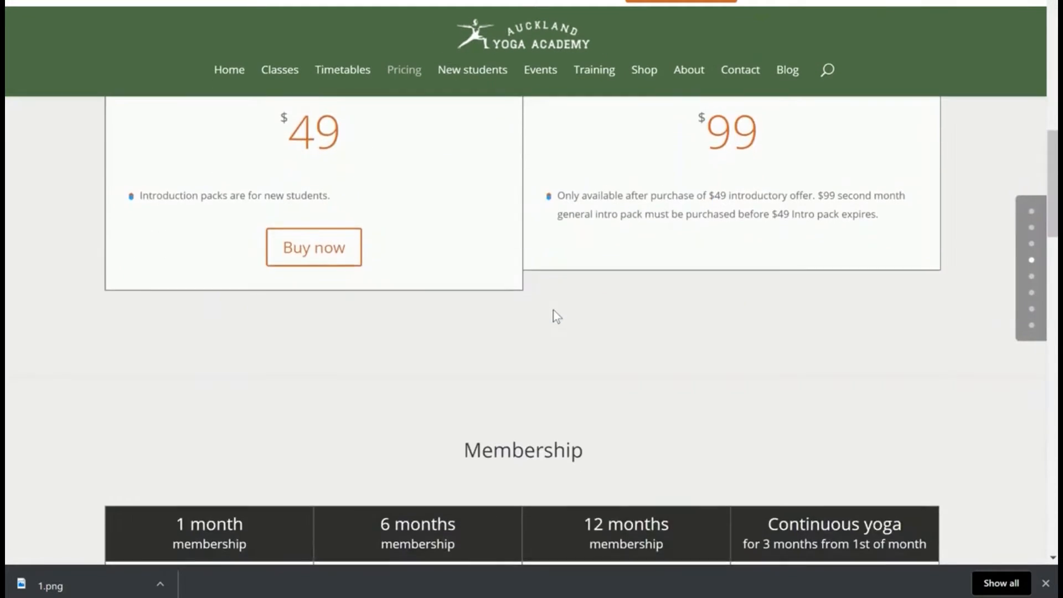
scroll(557, 316, "up", 4)
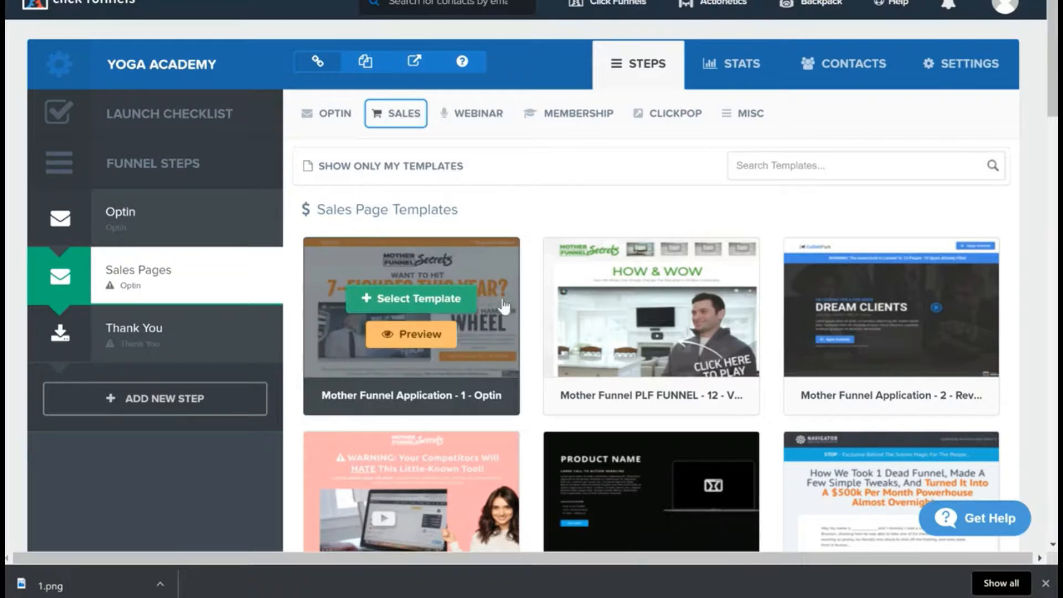
Step: Browse the sales page templates, choose Mother Funnel Application - 2 and open the page in the editor
scroll(676, 349, "down", 5)
scroll(792, 355, "down", 15)
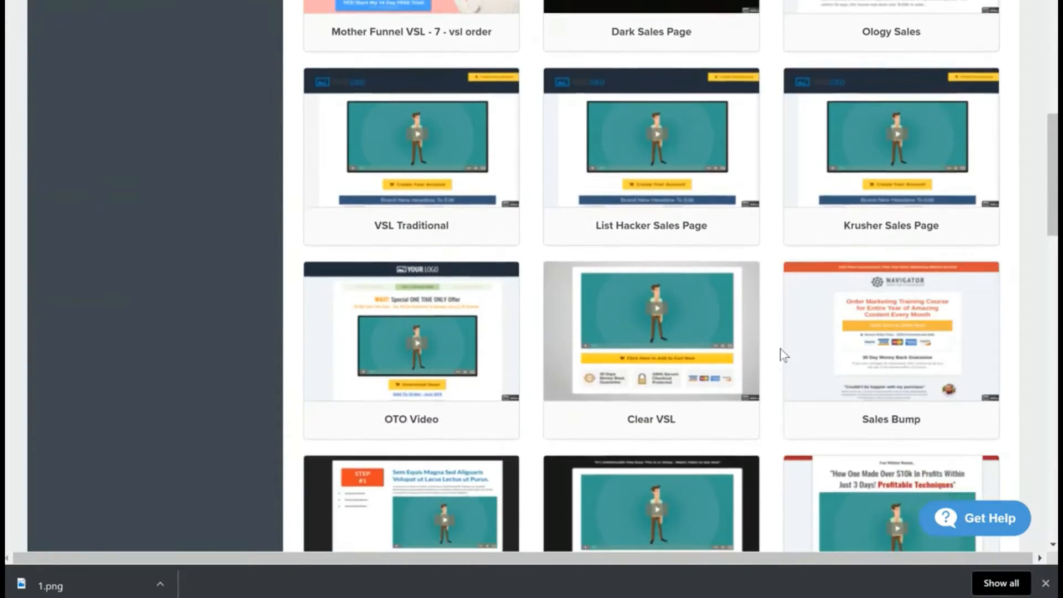
scroll(774, 355, "down", 10)
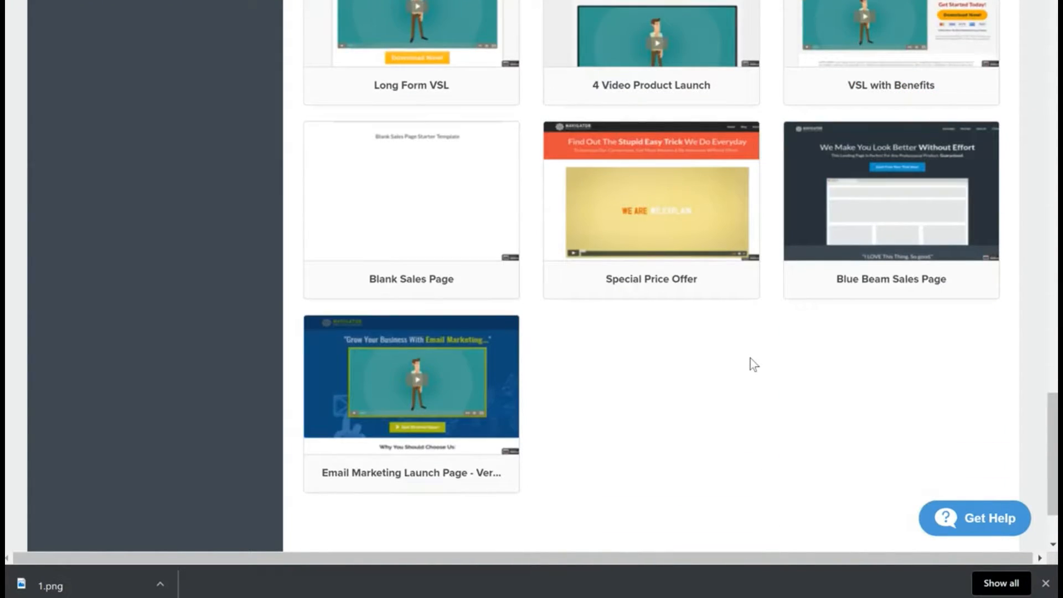
scroll(750, 358, "up", 10)
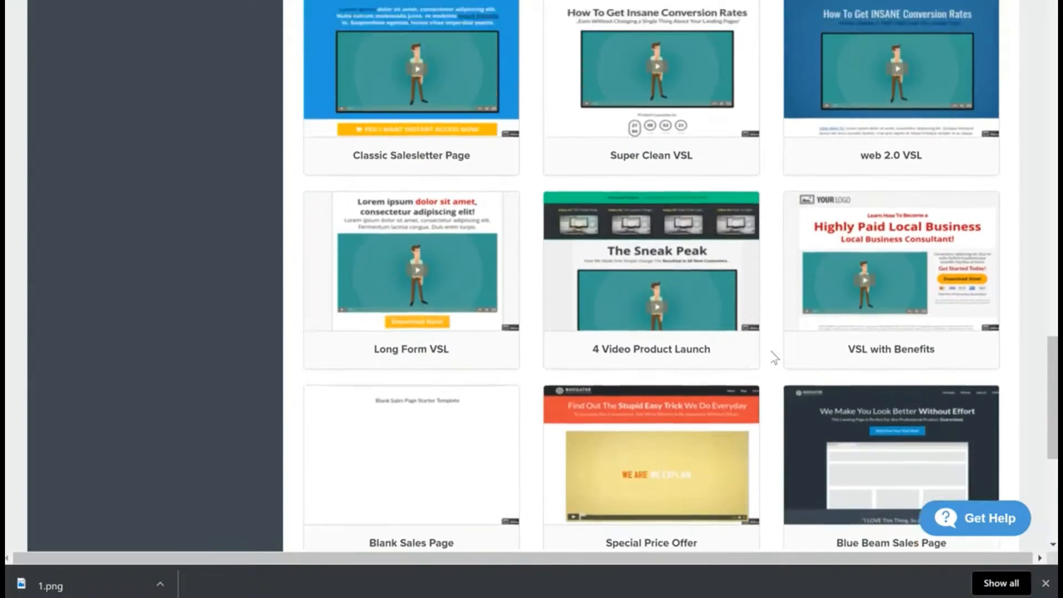
scroll(774, 357, "up", 17)
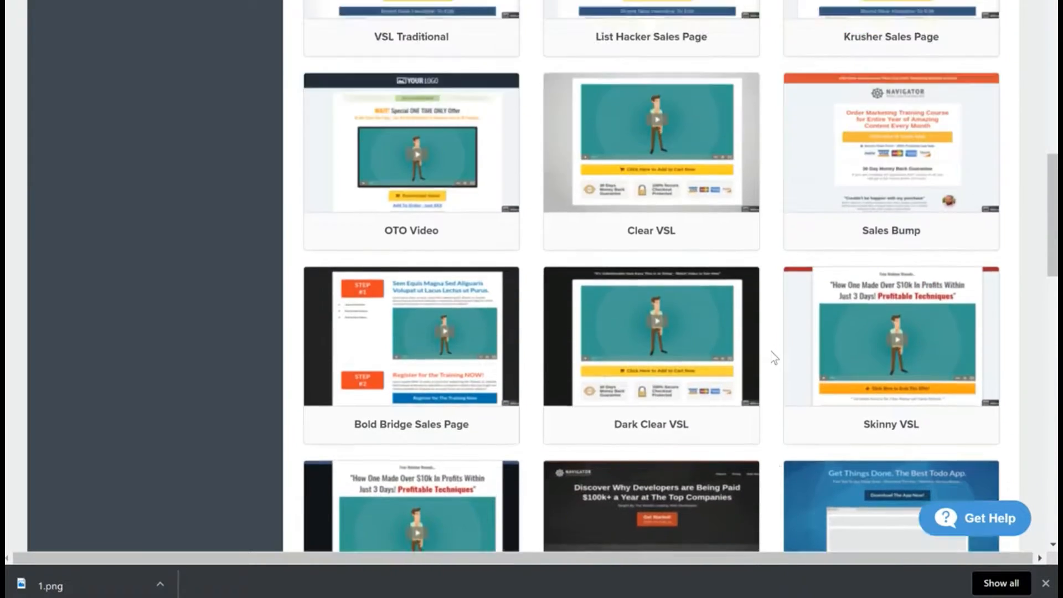
scroll(775, 357, "up", 2)
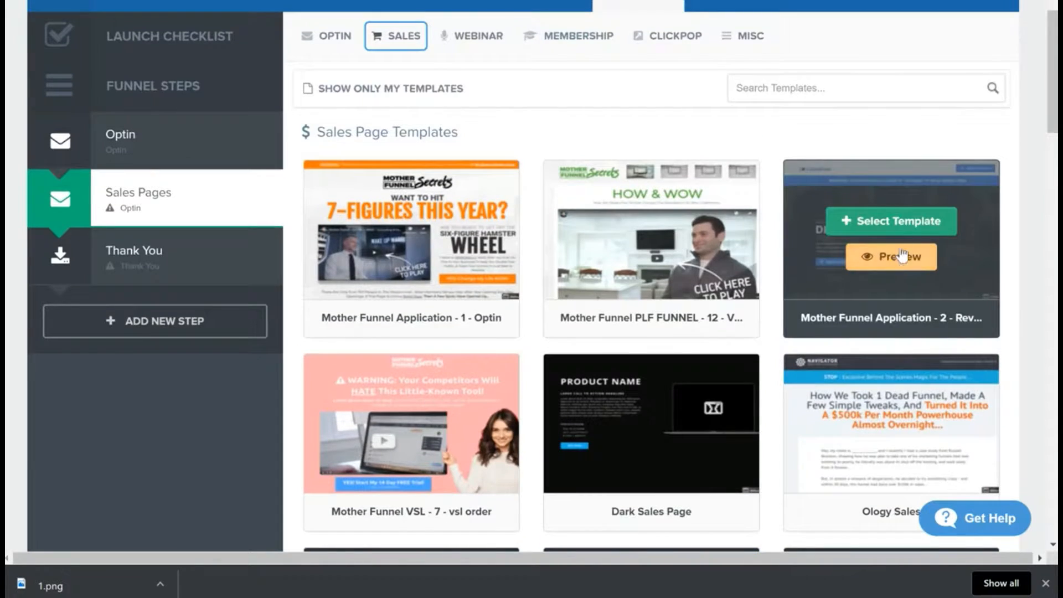
left_click(884, 219)
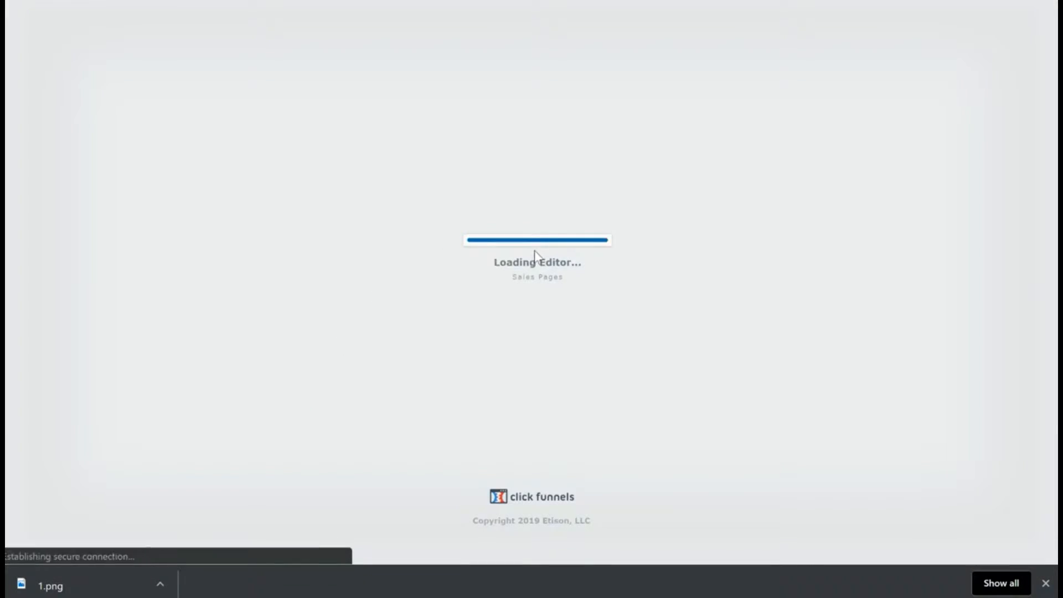
Step: Insert the filler text "dgdfgfdgdf" at the start of the paragraph below the DREAM CLIENTS headline
scroll(492, 375, "down", 3)
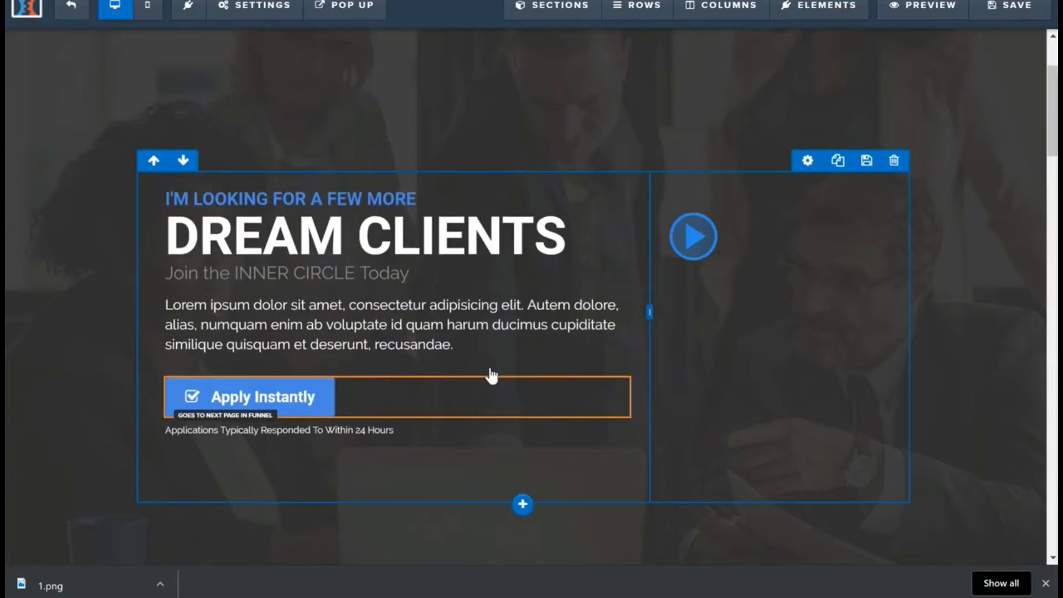
scroll(576, 271, "up", 3)
scroll(330, 380, "down", 5)
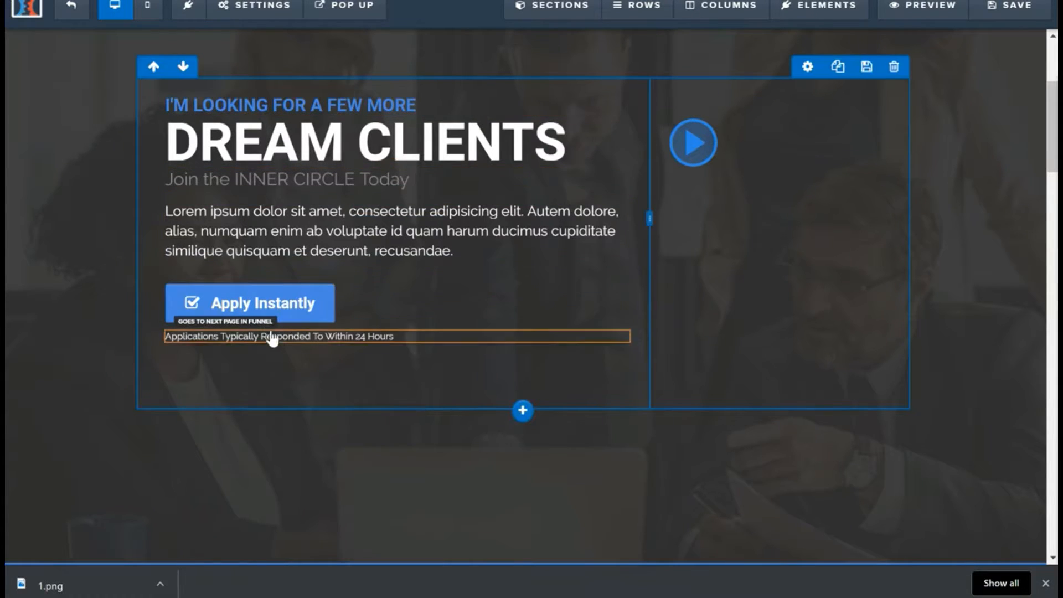
left_click(396, 245)
type("dgdfgfdgdf")
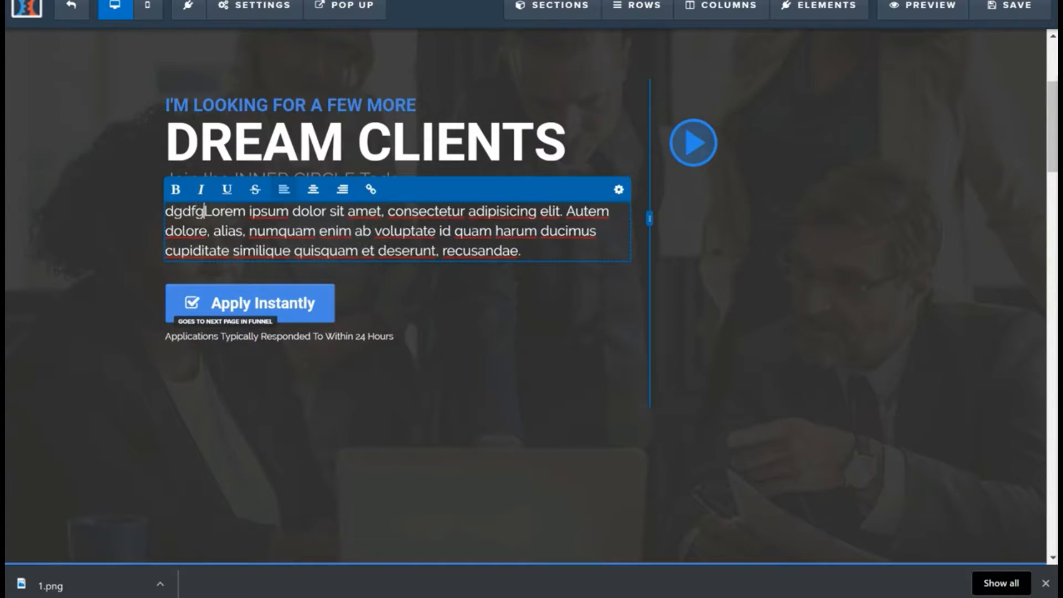
left_click(299, 154)
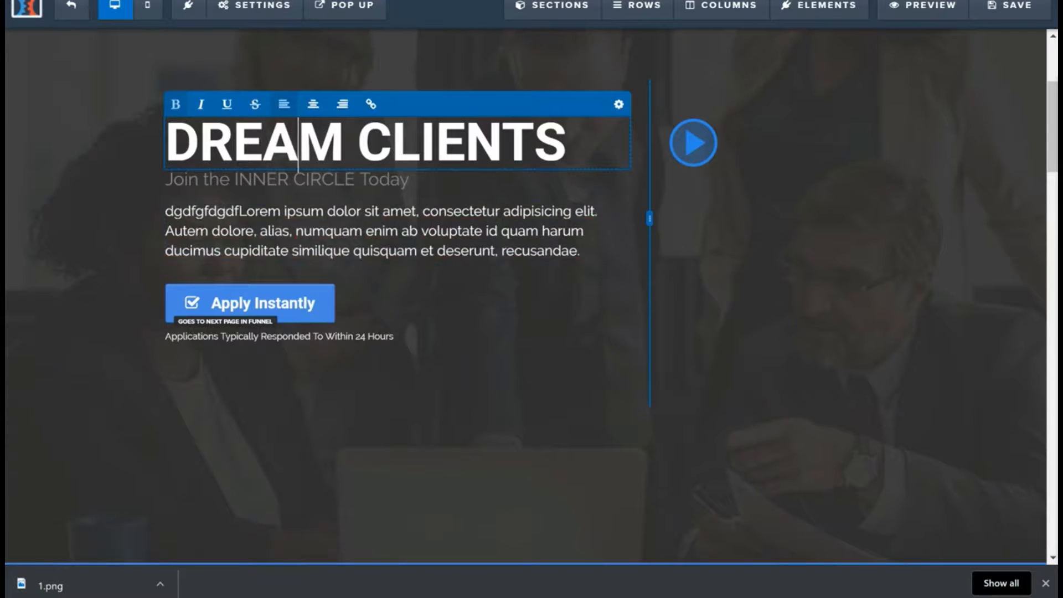
scroll(533, 426, "down", 3)
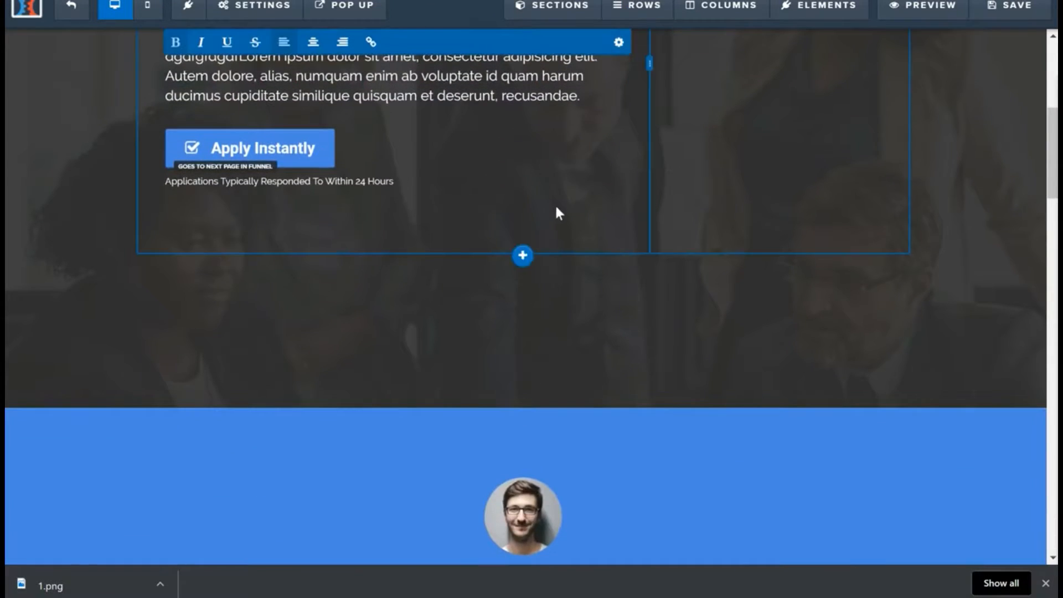
scroll(522, 280, "up", 3)
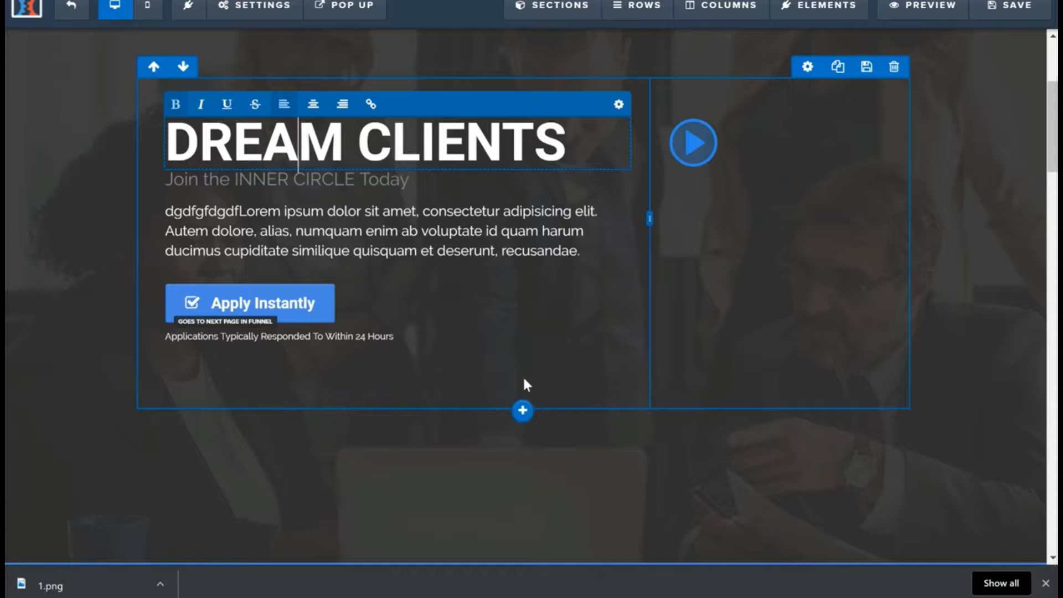
Step: Add a two-column row and move it down below the DREAM CLIENTS content in the hero section
left_click(522, 412)
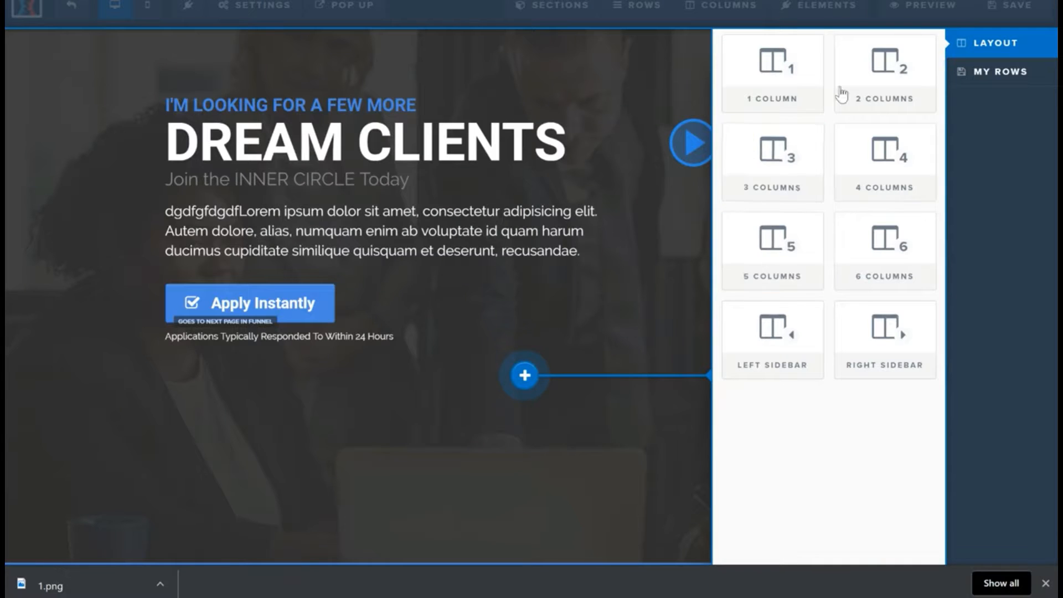
left_click(893, 93)
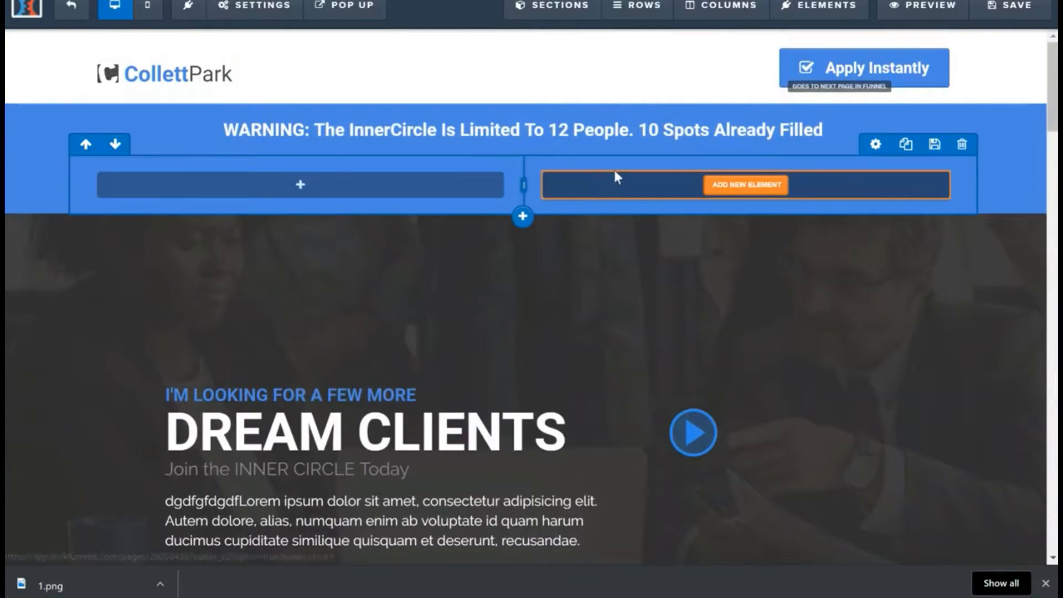
left_click(115, 145)
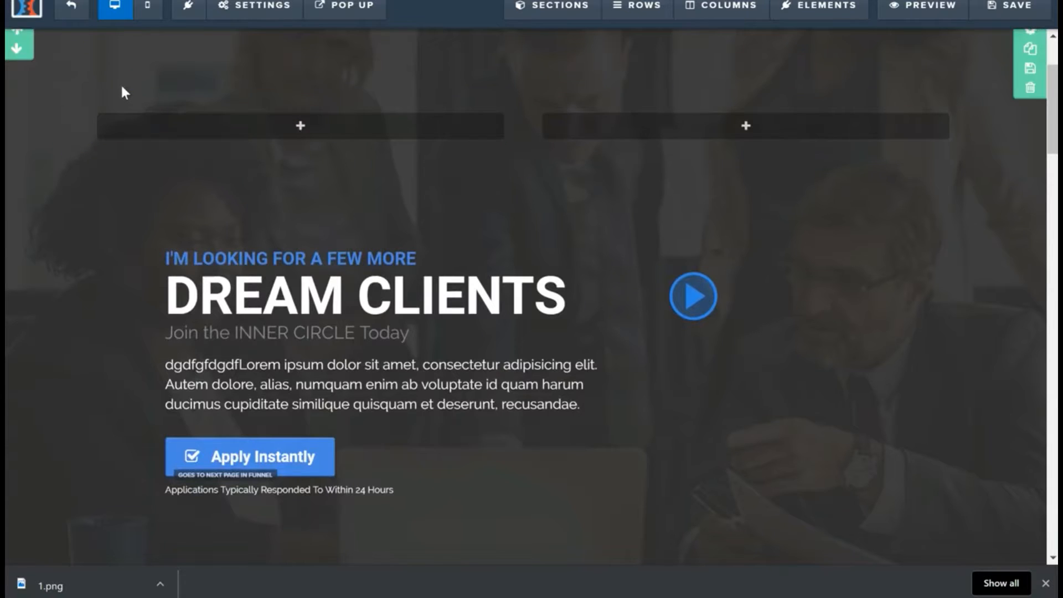
left_click(115, 86)
scroll(487, 205, "down", 4)
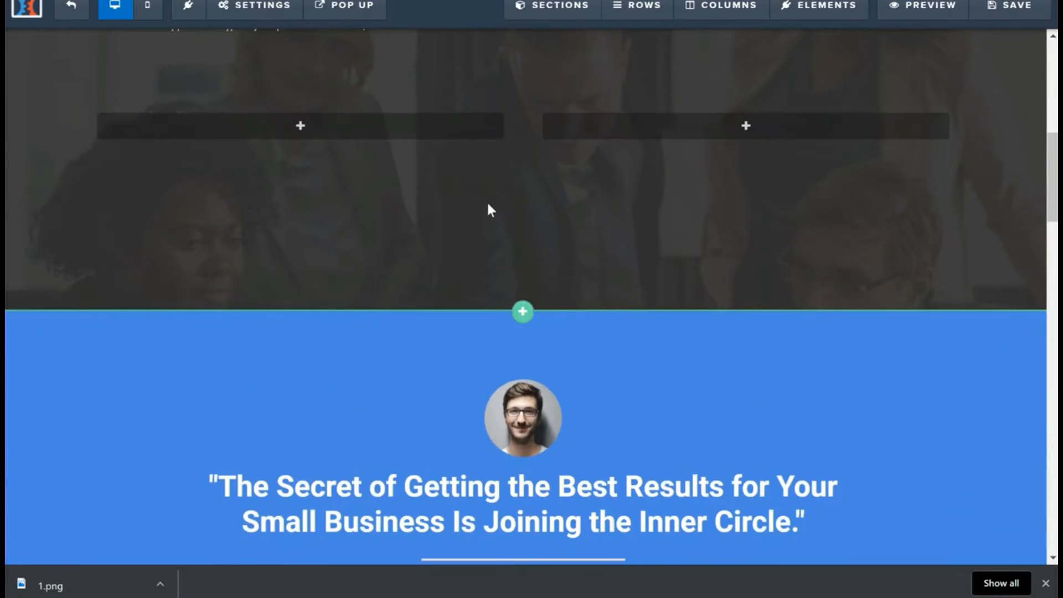
scroll(523, 277, "up", 3)
scroll(447, 287, "up", 3)
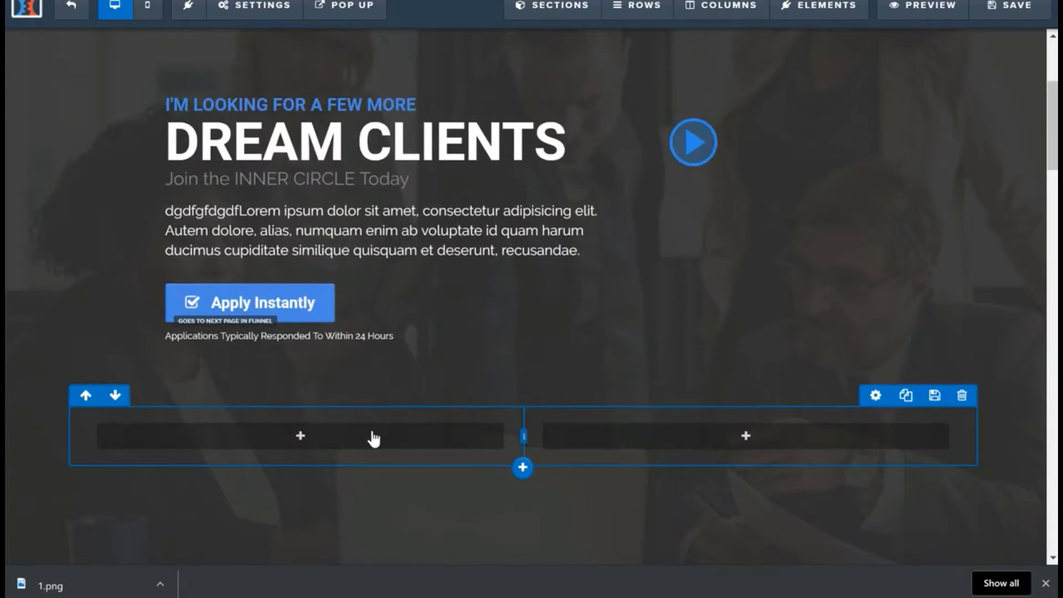
Step: Add a Headline element to the first column of the new two-column row
left_click(286, 438)
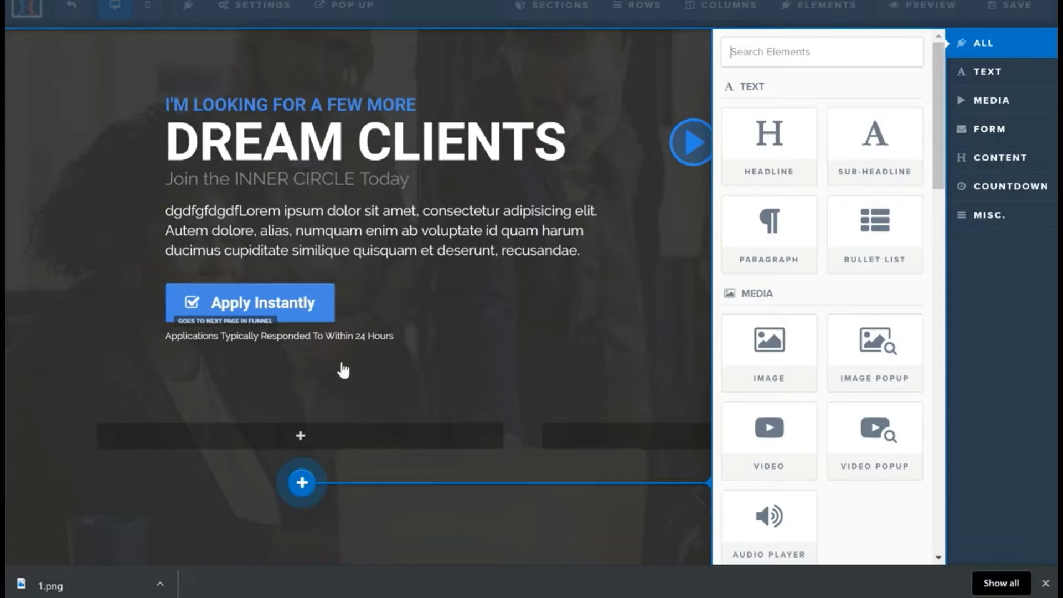
left_click(303, 437)
left_click(336, 441)
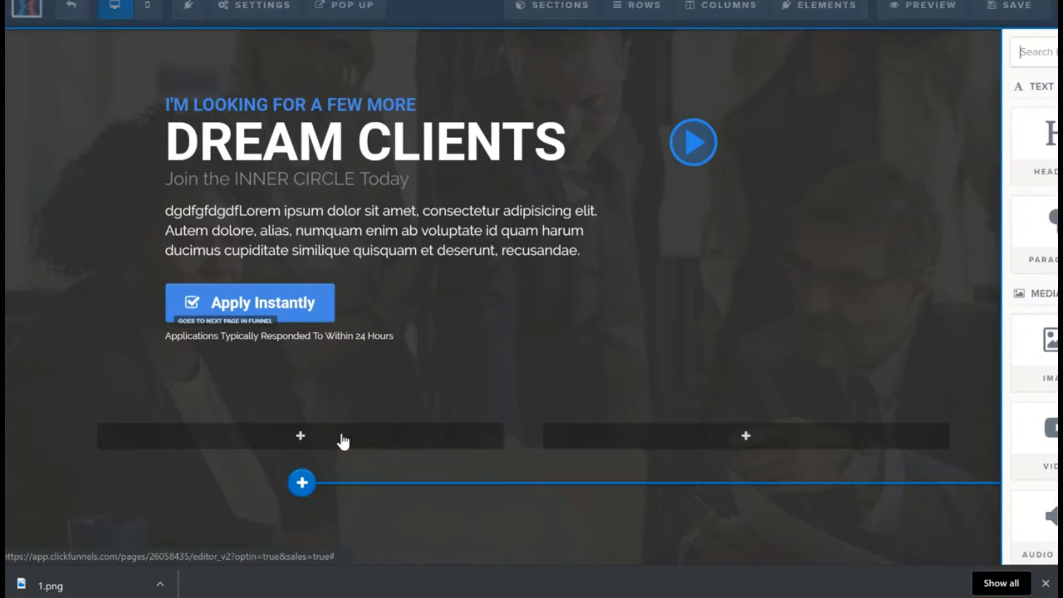
left_click(772, 168)
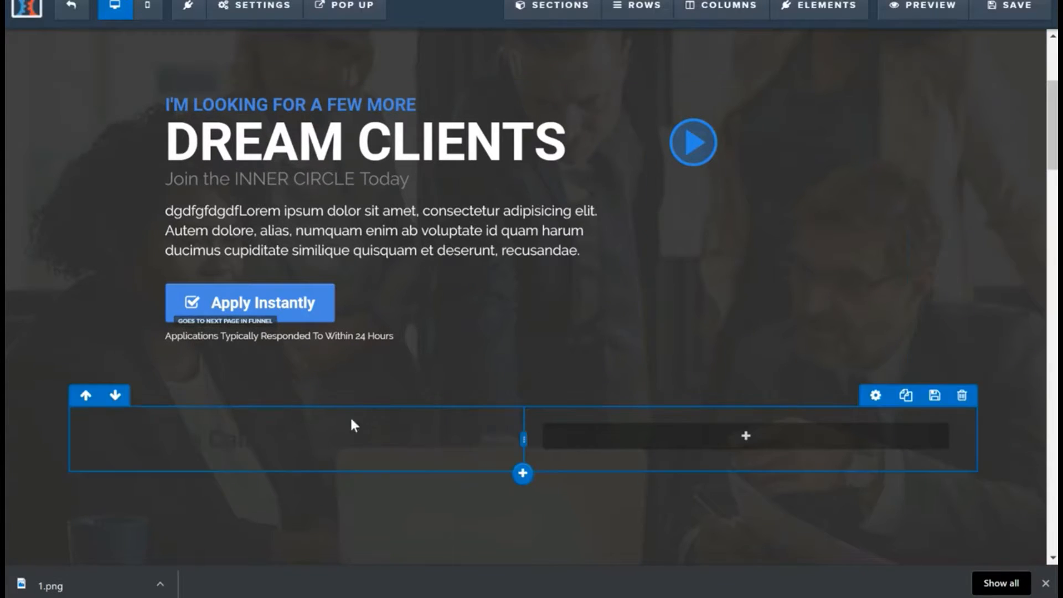
Step: Set the new headline's text color to white, #ffffff
left_click(388, 440)
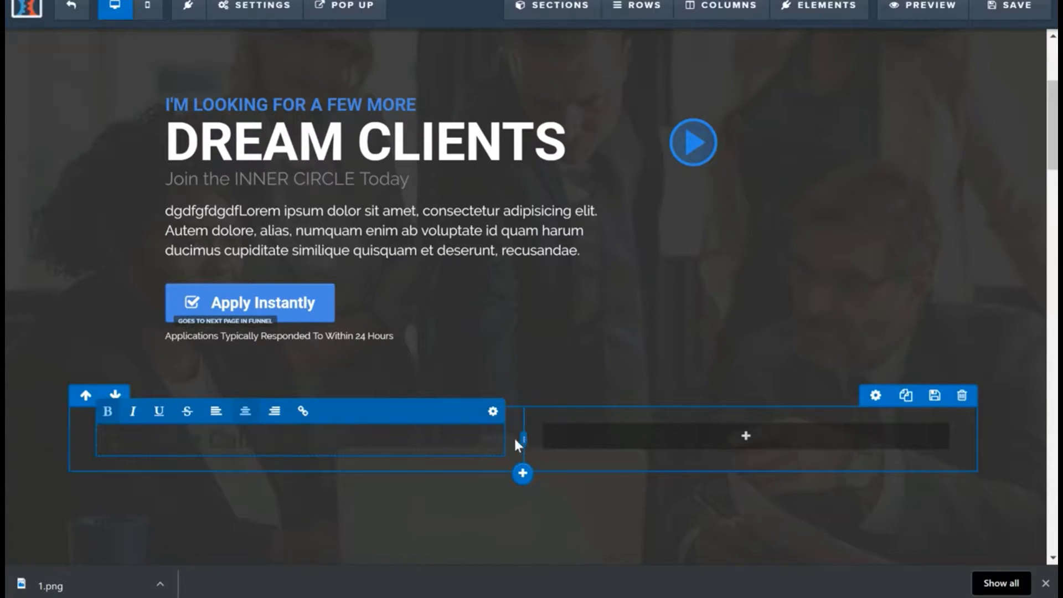
left_click(493, 412)
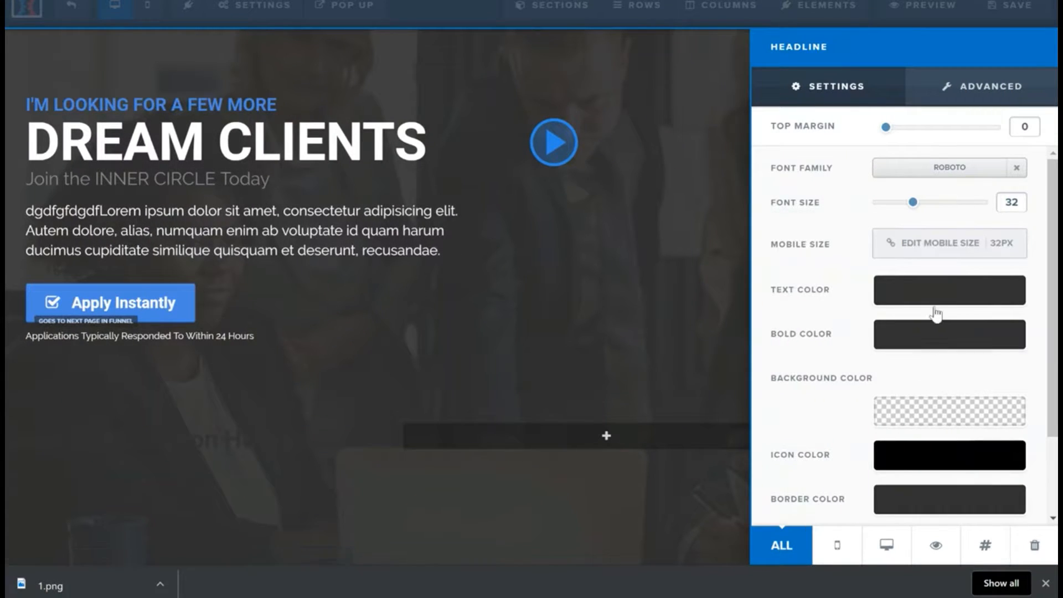
left_click(926, 301)
left_click(874, 346)
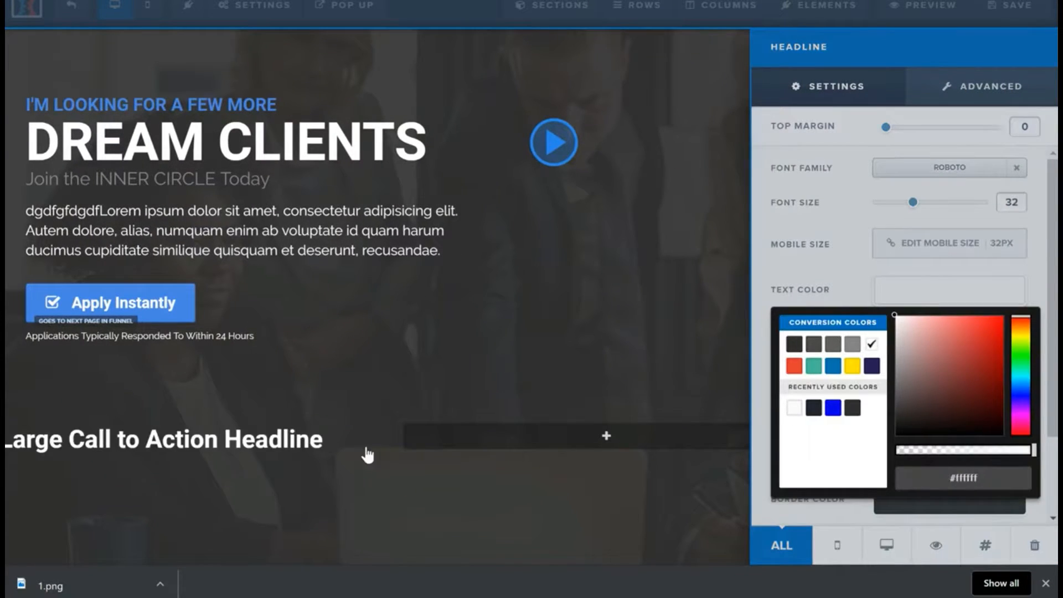
Step: Replace the headline's placeholder text with "INTRO"
left_click(365, 449)
left_click(372, 446)
left_click_drag(464, 441, 138, 441)
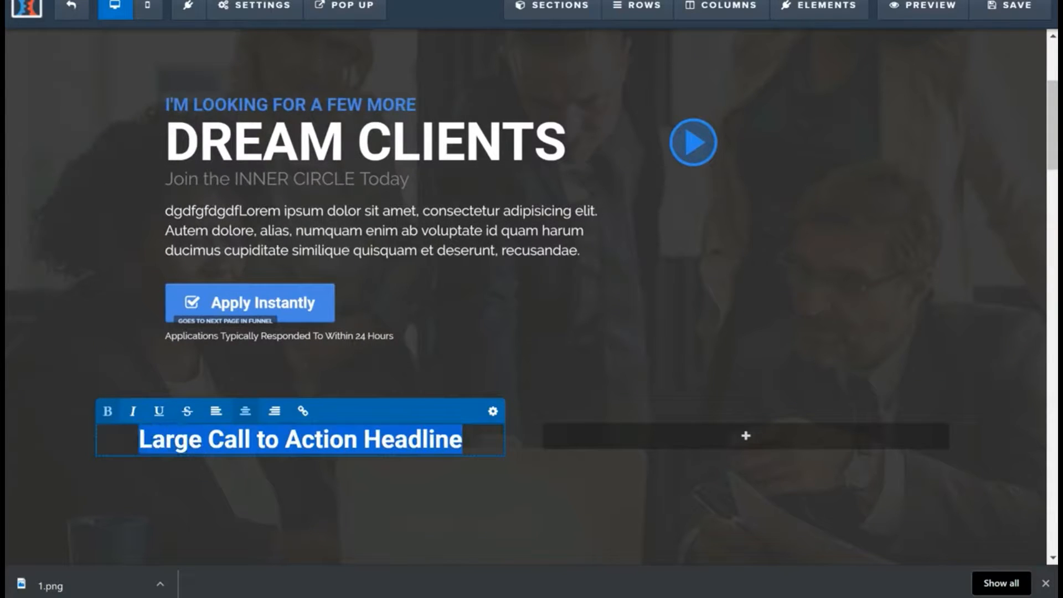
type("INTRO")
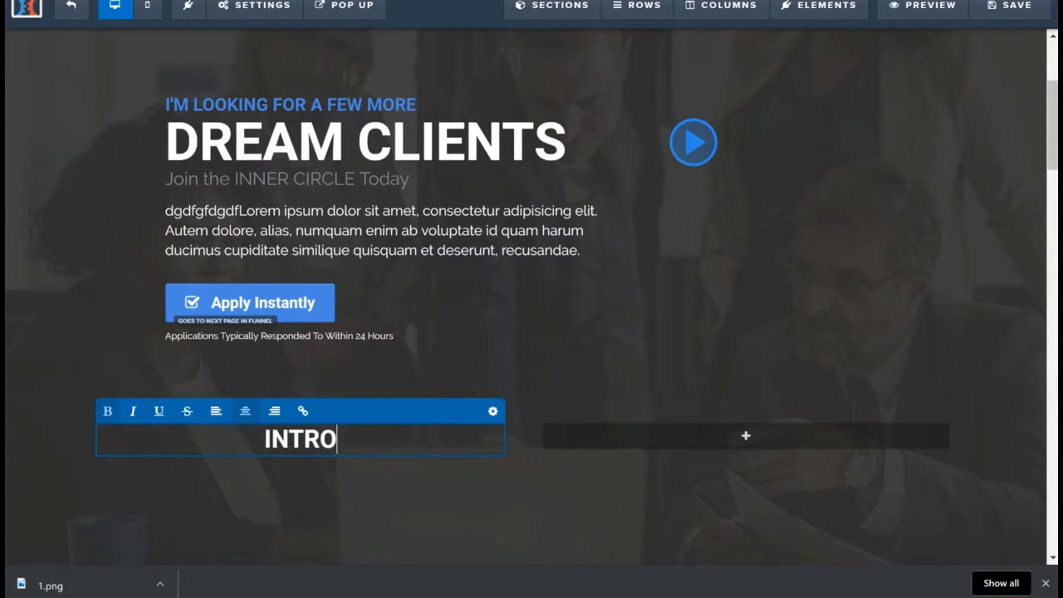
type(" PACK")
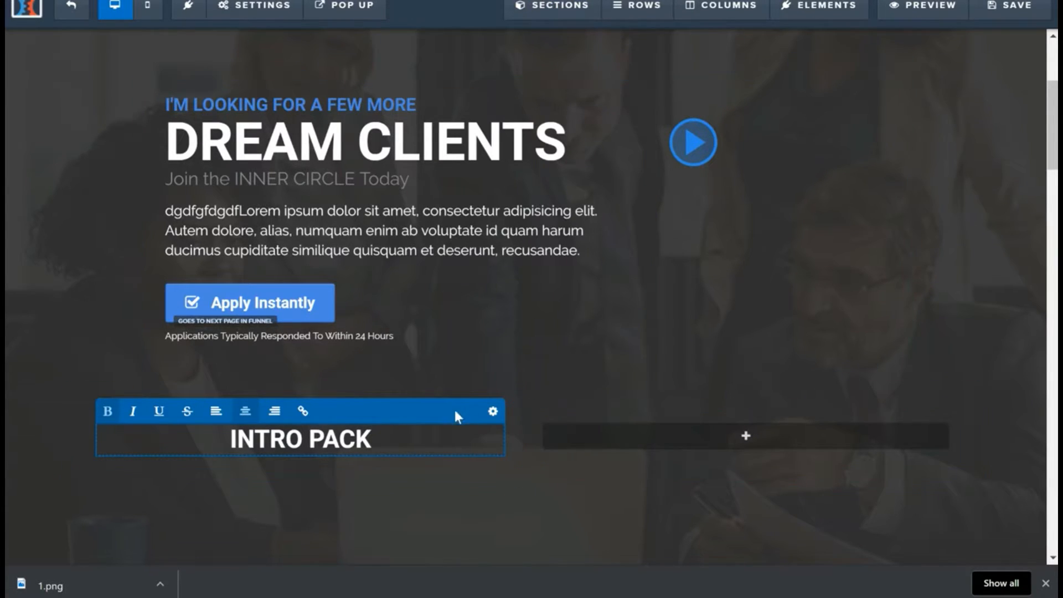
Step: Complete the first column's headline as "INTRO PACK" and add a Headline element to the second column
left_click(740, 437)
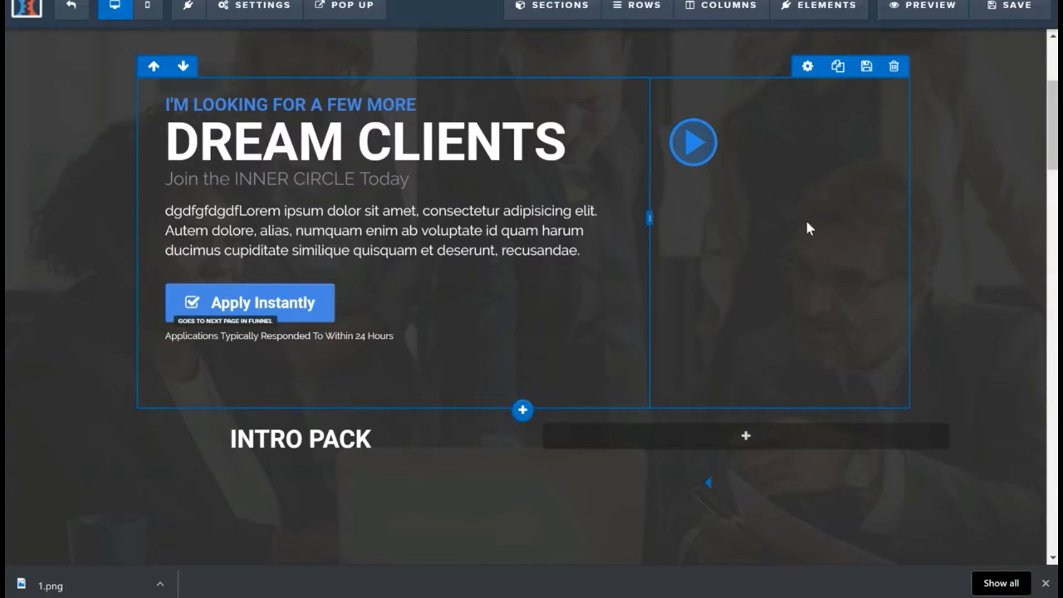
left_click(735, 440)
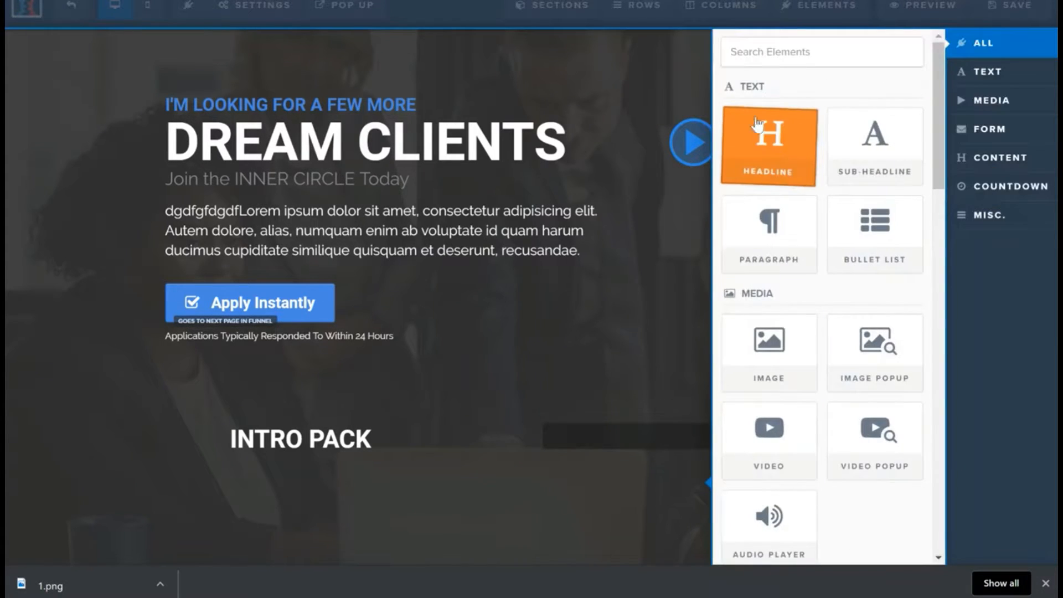
left_click(757, 123)
left_click(774, 440)
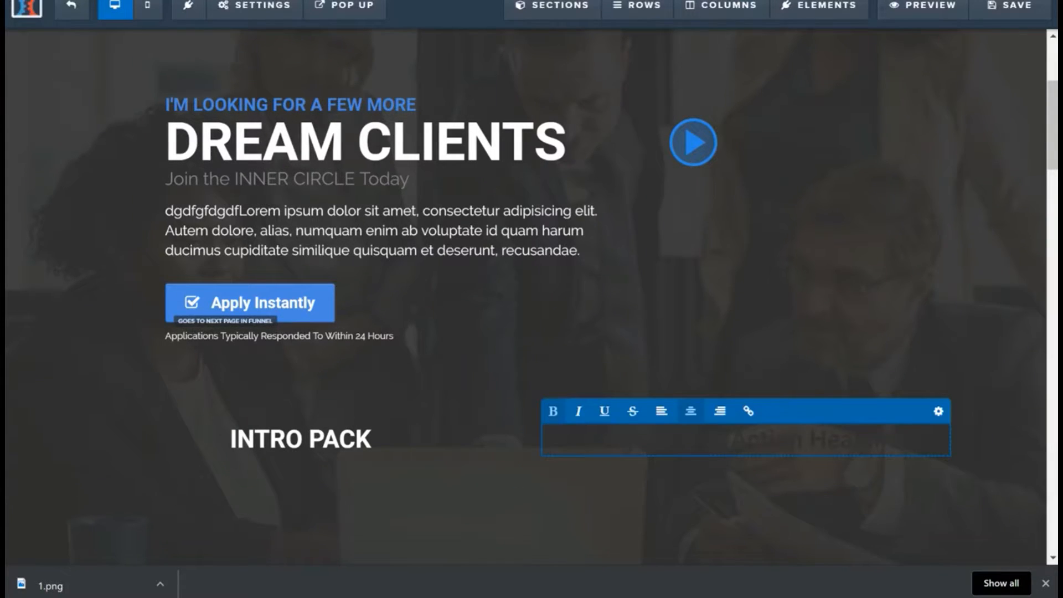
Step: Set the text color of the second column's headline to white
left_click(938, 412)
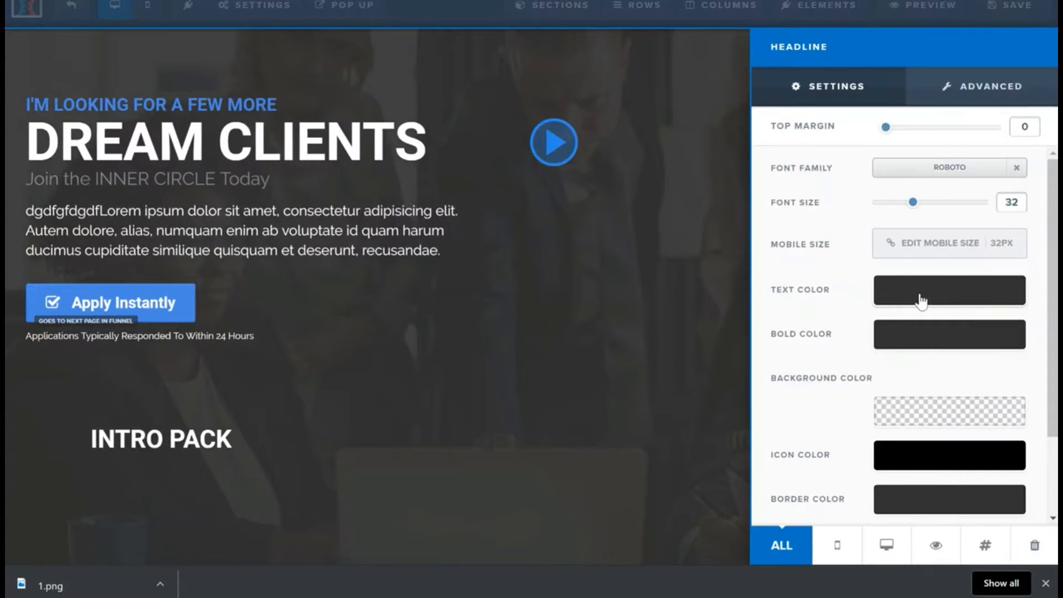
left_click(921, 300)
left_click(872, 346)
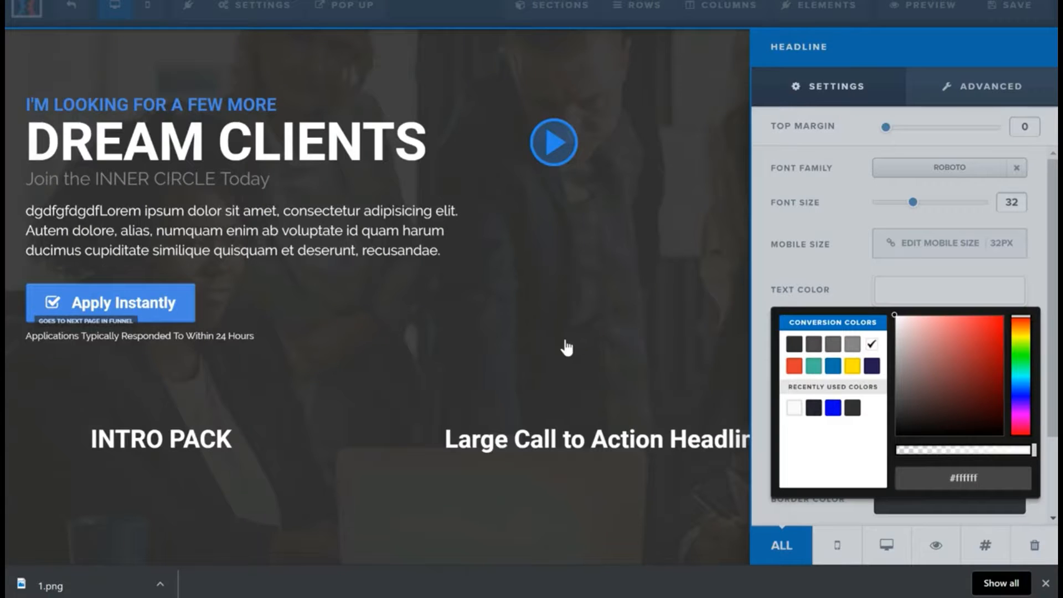
Step: Replace the placeholder text of the second column's headline with "General Intro Pack"
left_click(558, 443)
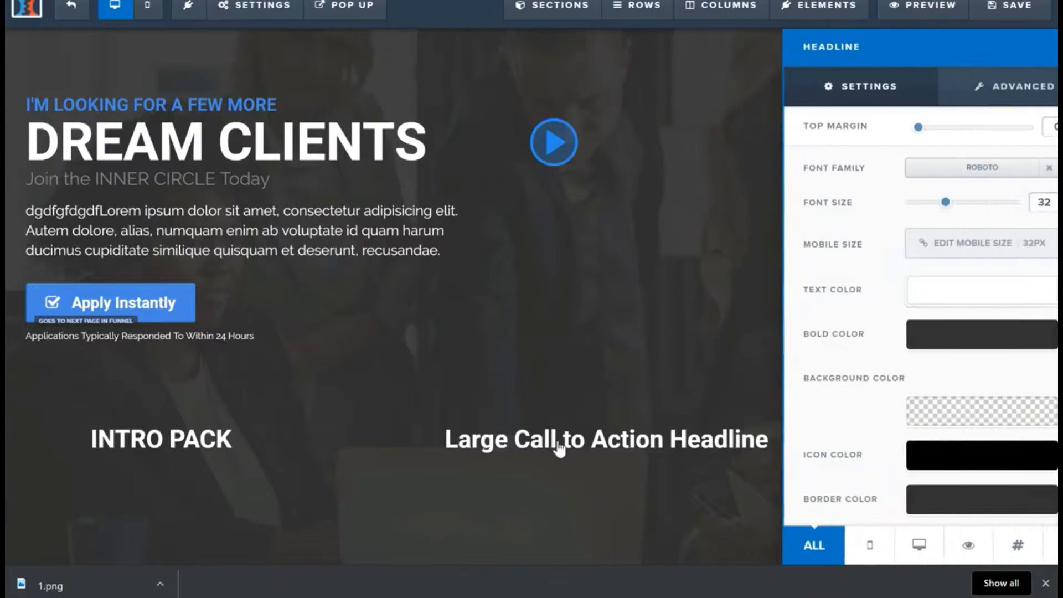
left_click(584, 439)
left_click_drag(583, 439, 894, 440)
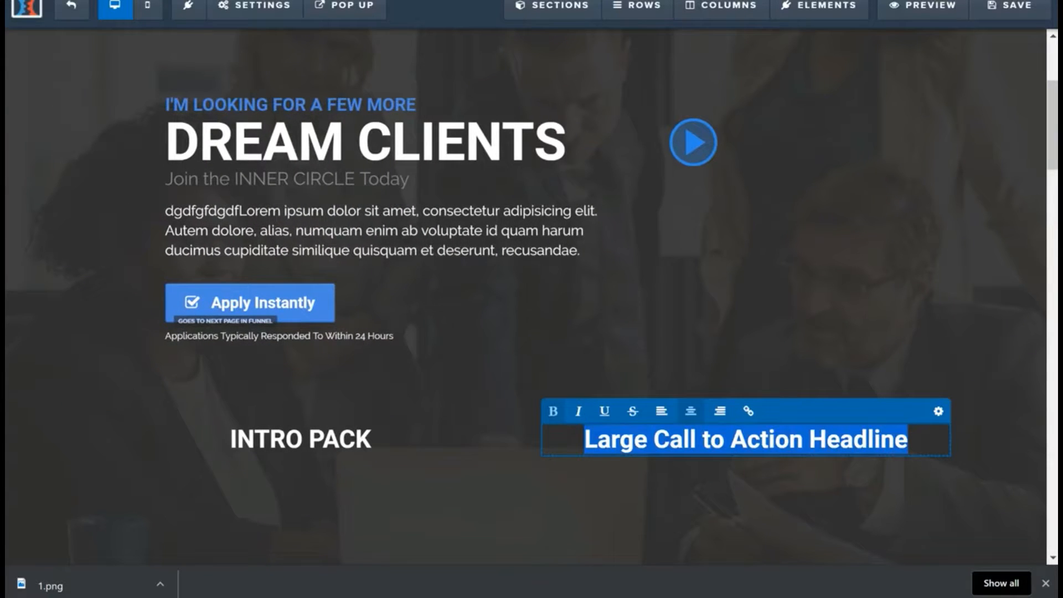
type("Ge")
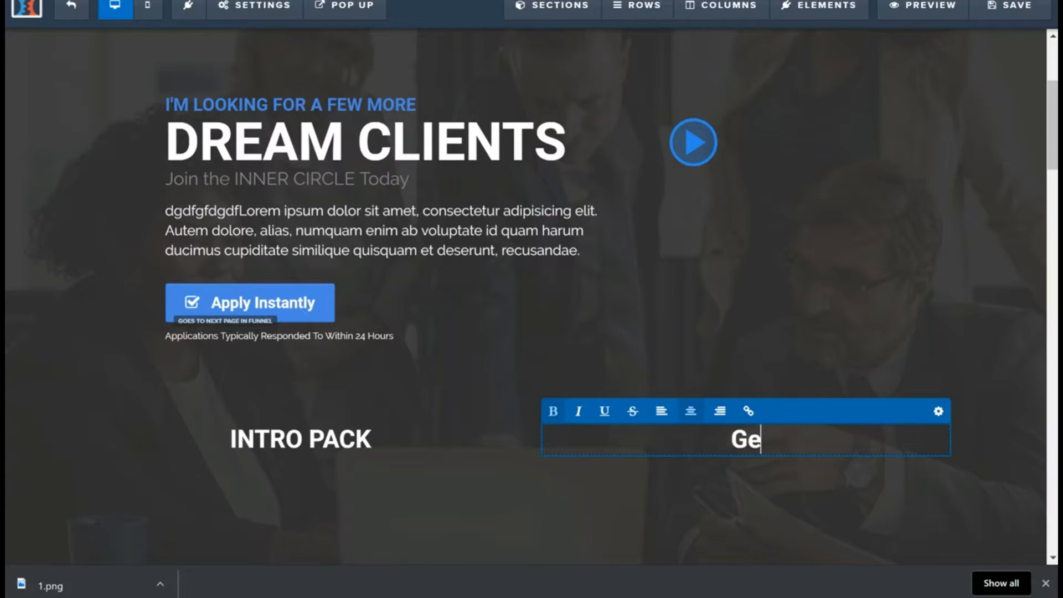
type("neral ")
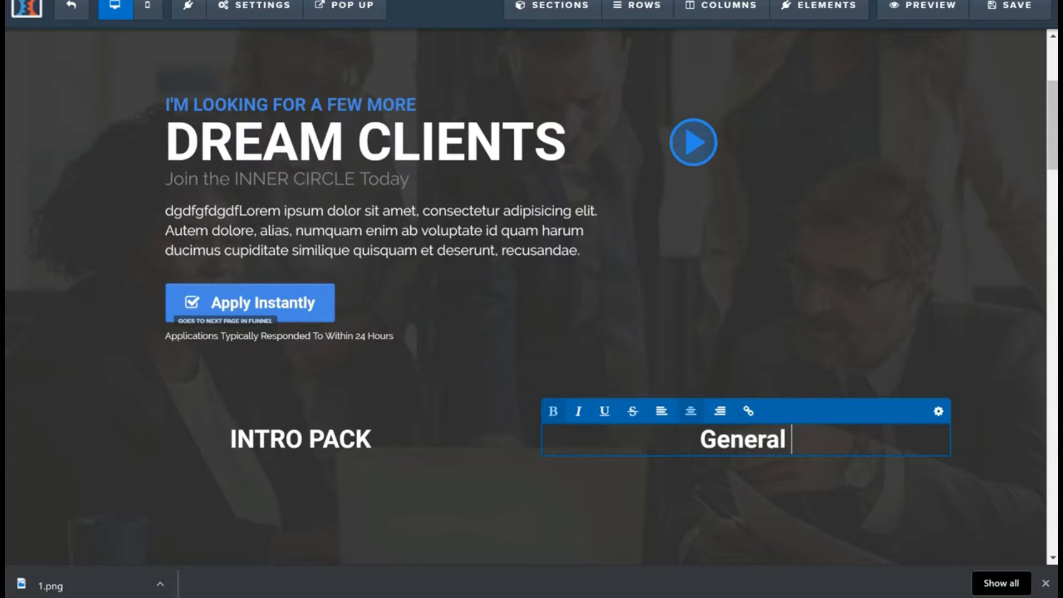
type("Intro Pac")
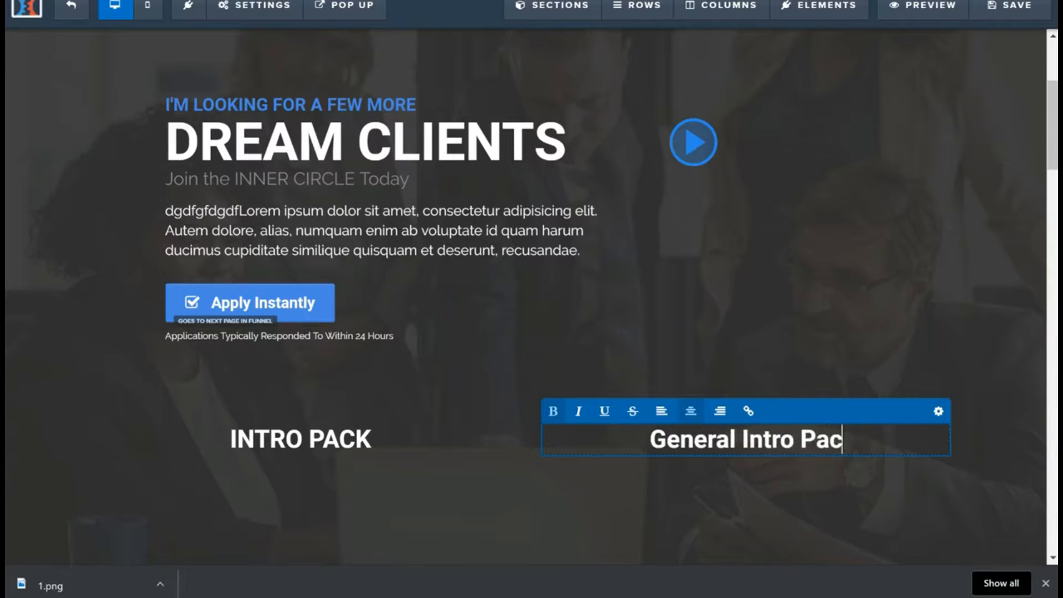
type("k")
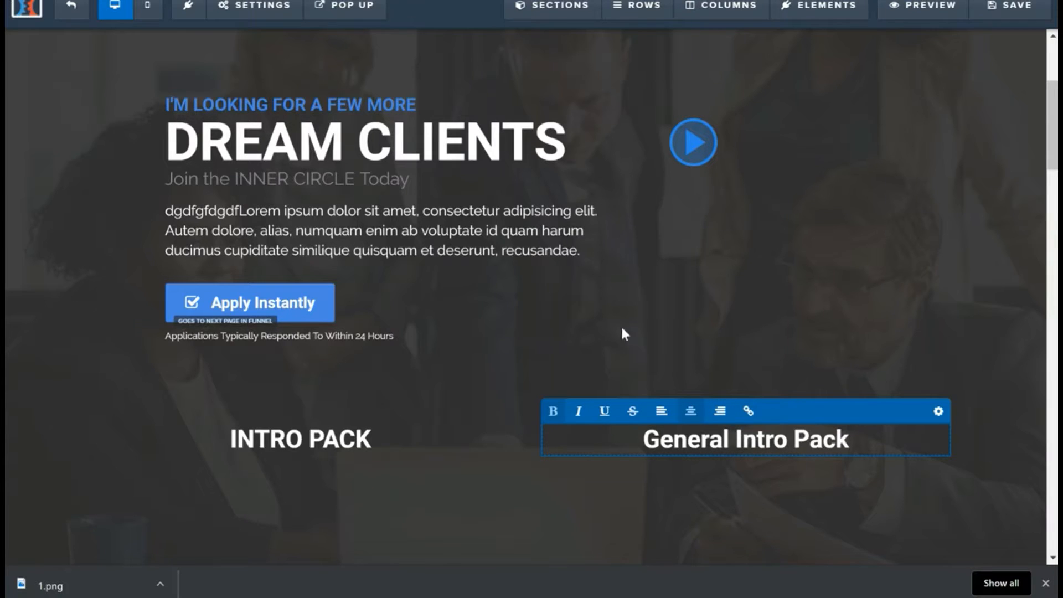
Step: Check the Introductory offer prices on the yoga studio's pricing page and add a Headline element below INTRO PACK
key("ctrl+Tab")
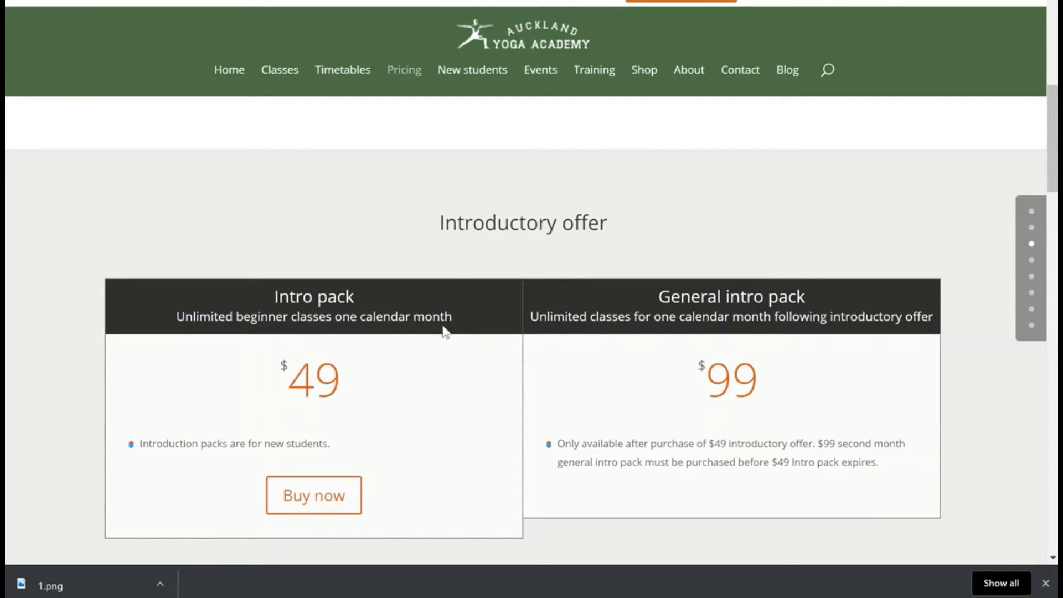
key("ctrl+Tab")
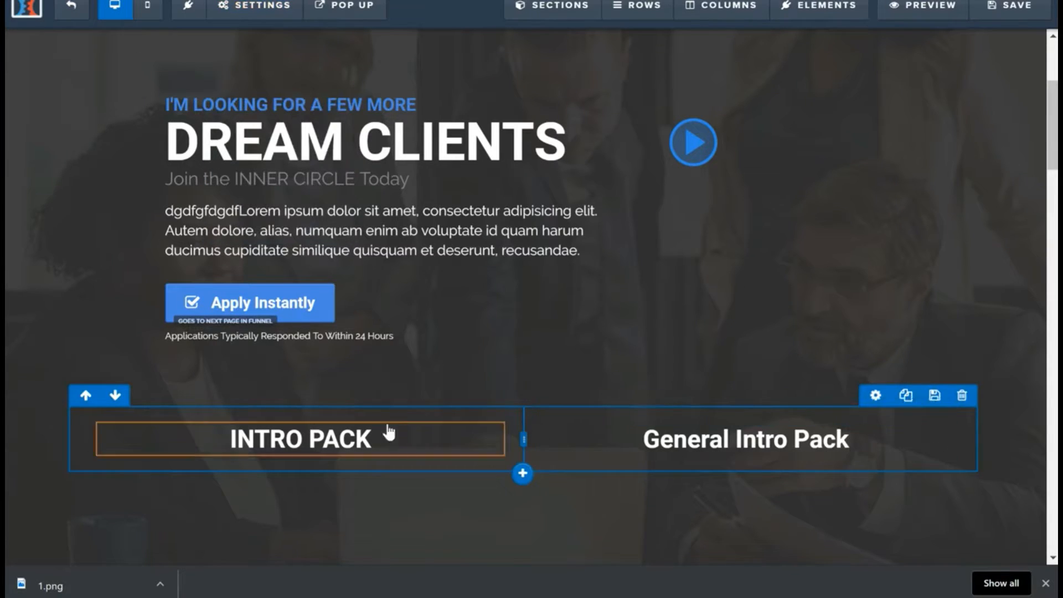
left_click(300, 459)
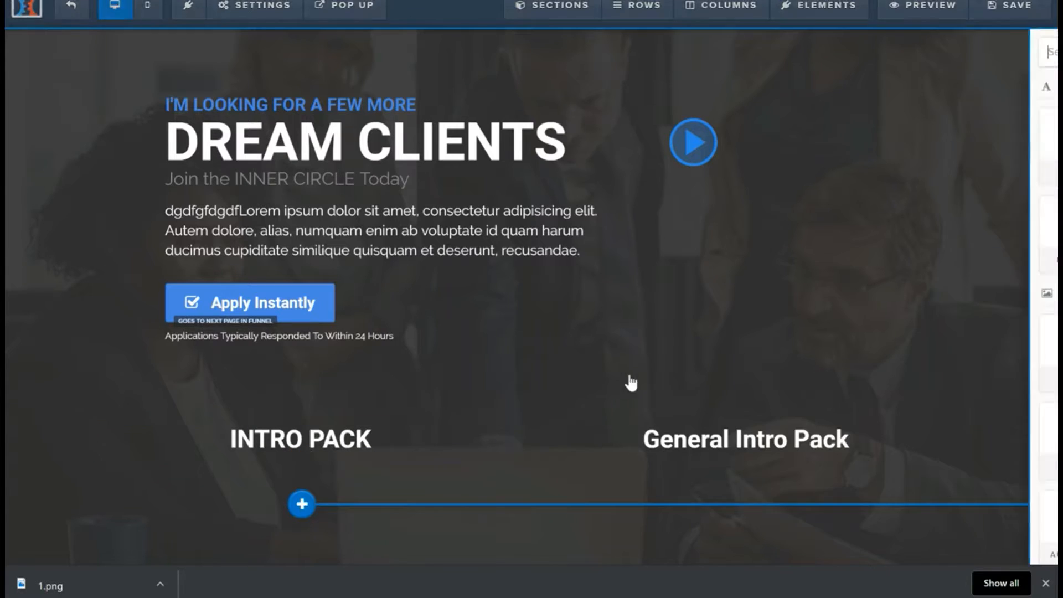
left_click(781, 152)
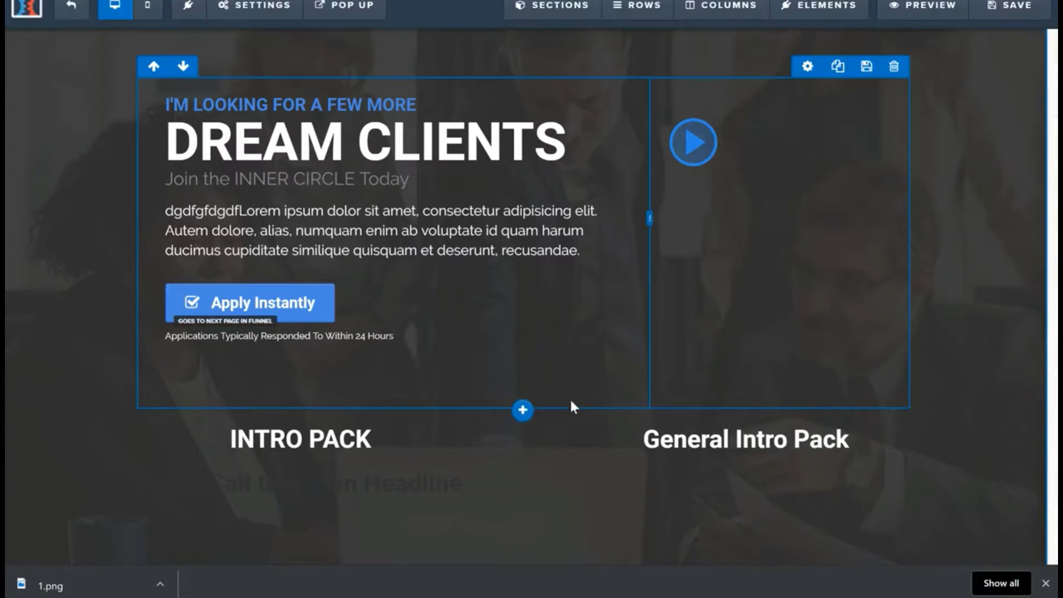
Step: Set the text color of the headline below INTRO PACK to white, #ffffff, and its font size to 60
left_click(453, 490)
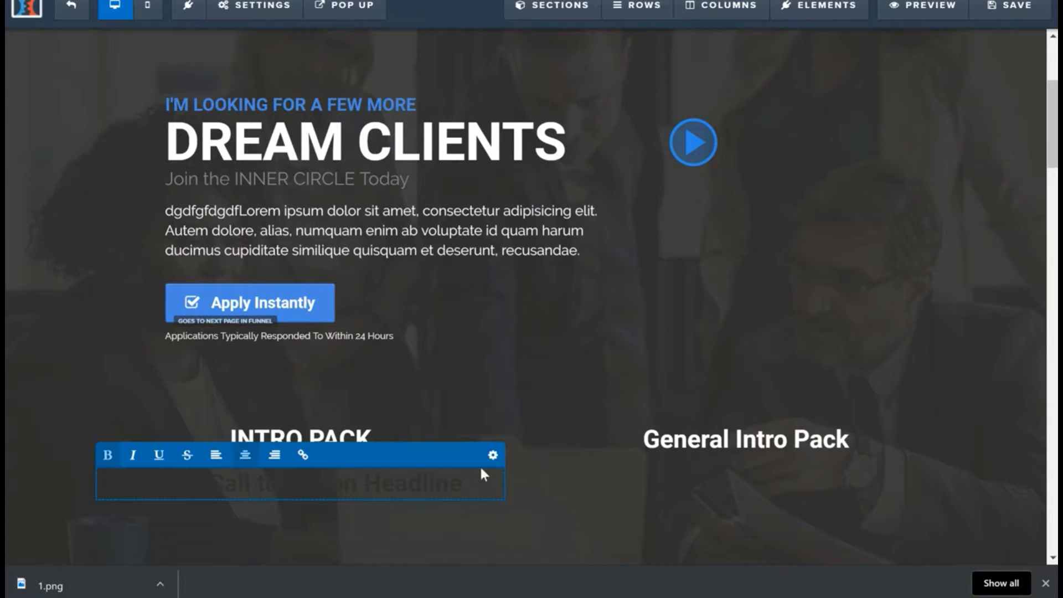
left_click(492, 454)
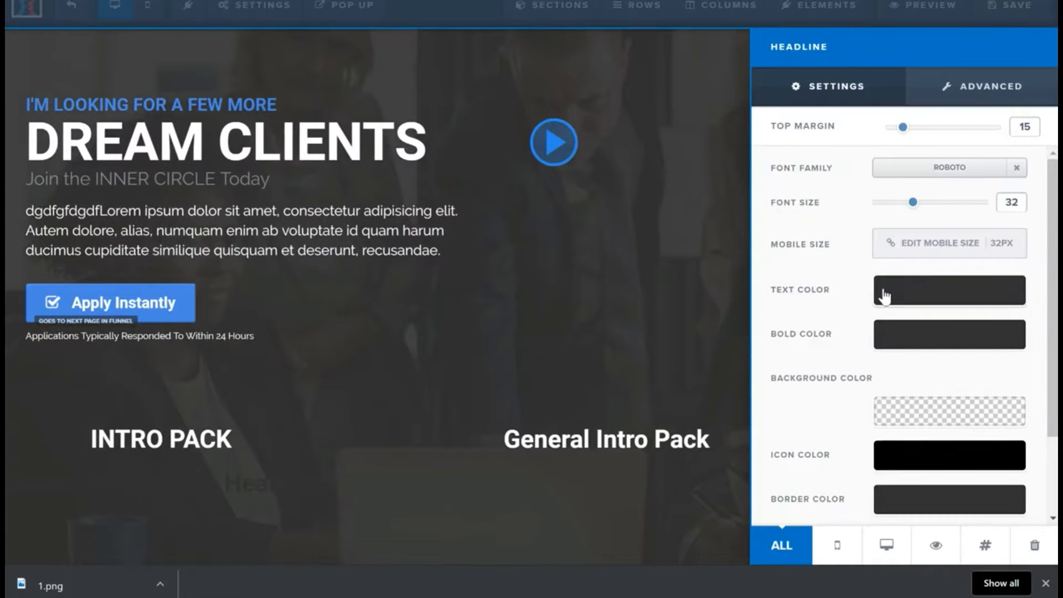
left_click(885, 296)
left_click(871, 346)
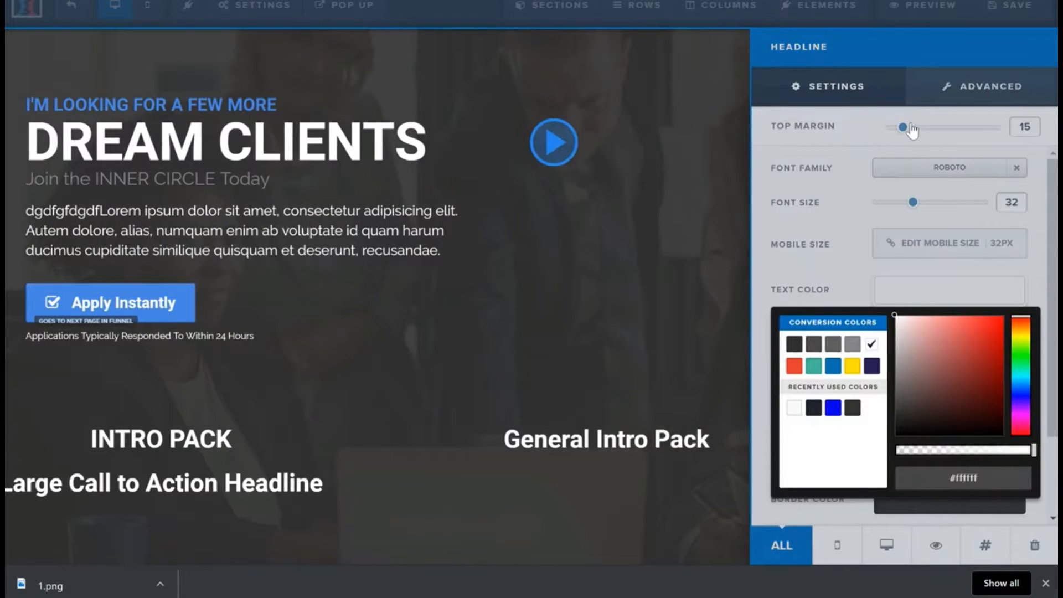
left_click_drag(914, 207, 967, 208)
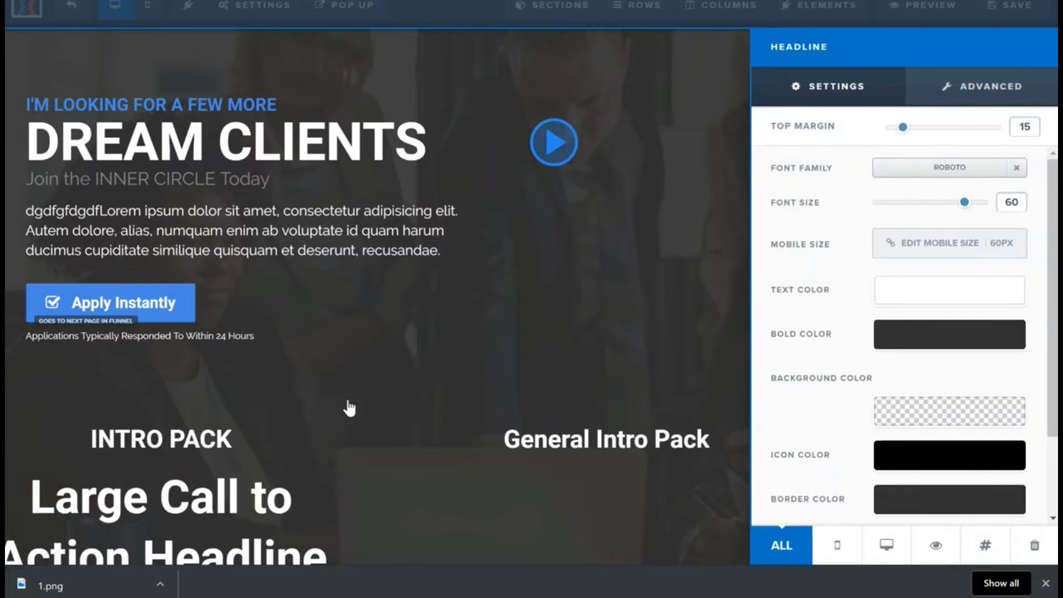
Step: Replace the placeholder text of the large headline below INTRO PACK with "$49"
left_click(256, 487)
left_click(311, 516)
scroll(388, 470, "down", 4)
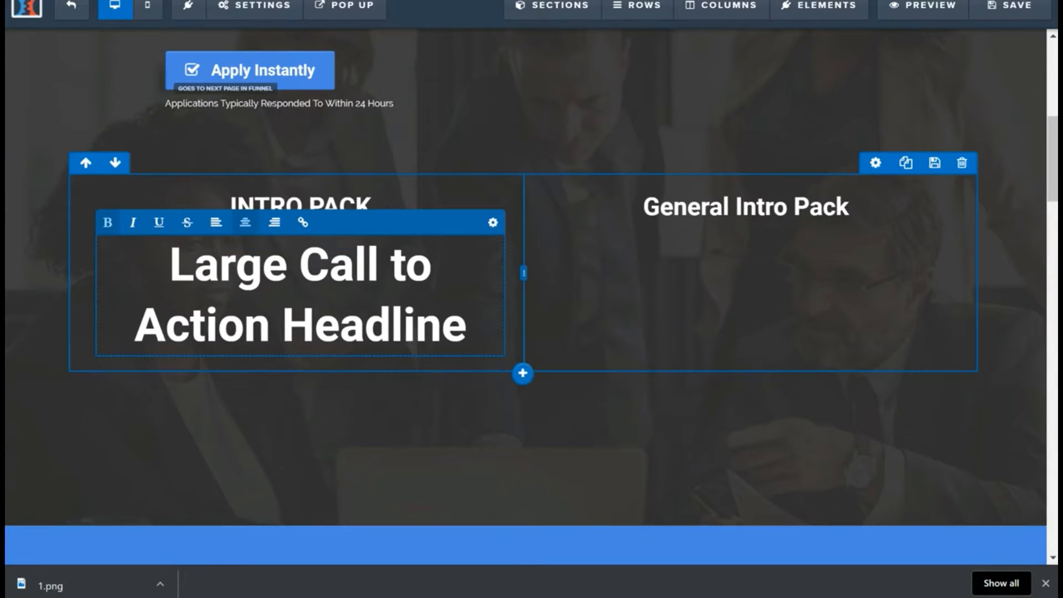
left_click_drag(468, 328, 169, 267)
type("$")
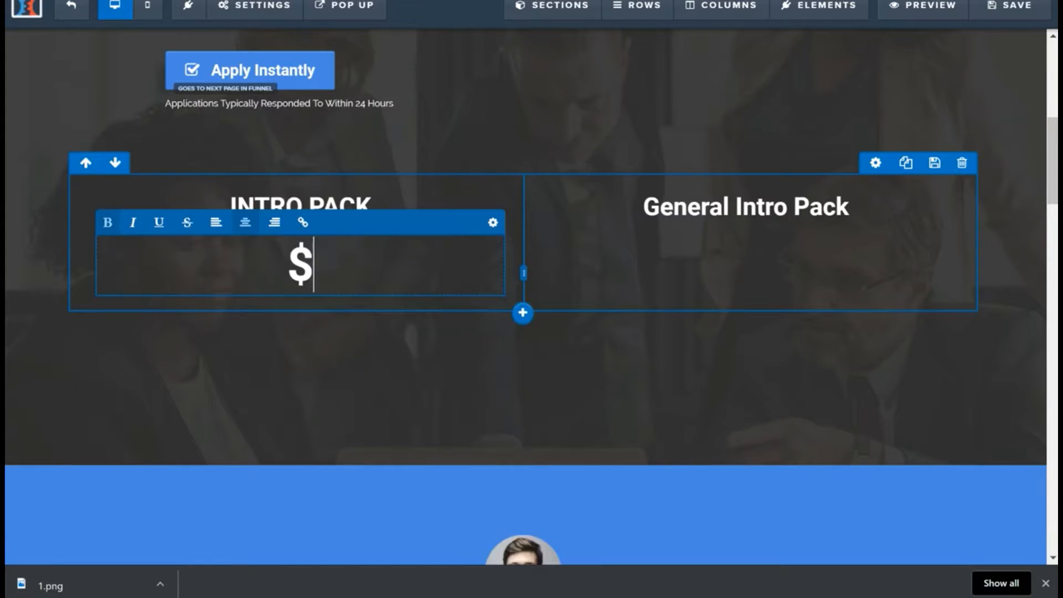
type("49")
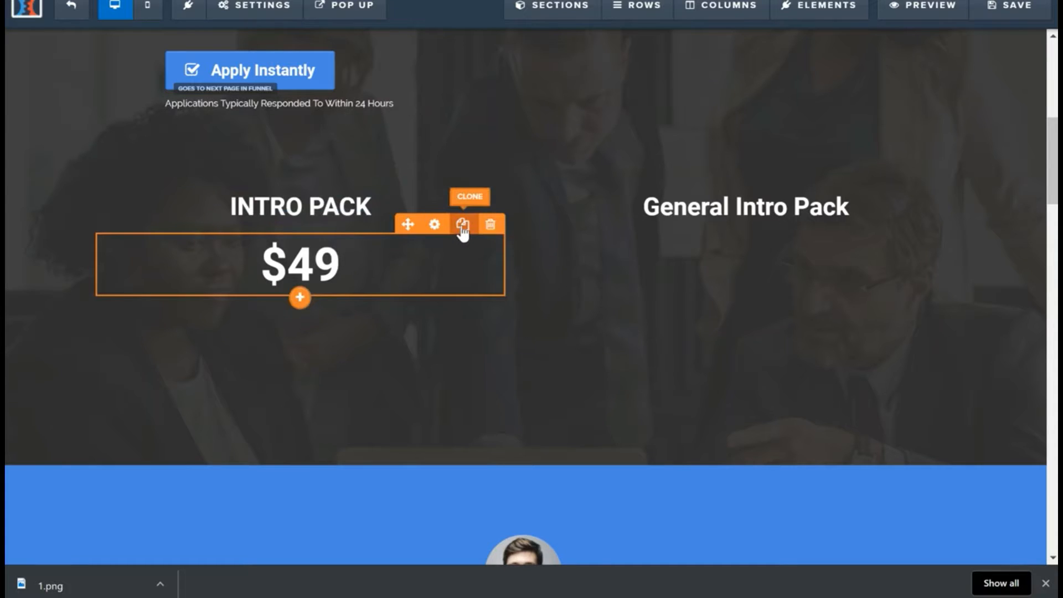
Step: Place a clone of the $49 headline below General Intro Pack and change its price to $99, as on the studio's pricing page
left_click(463, 224)
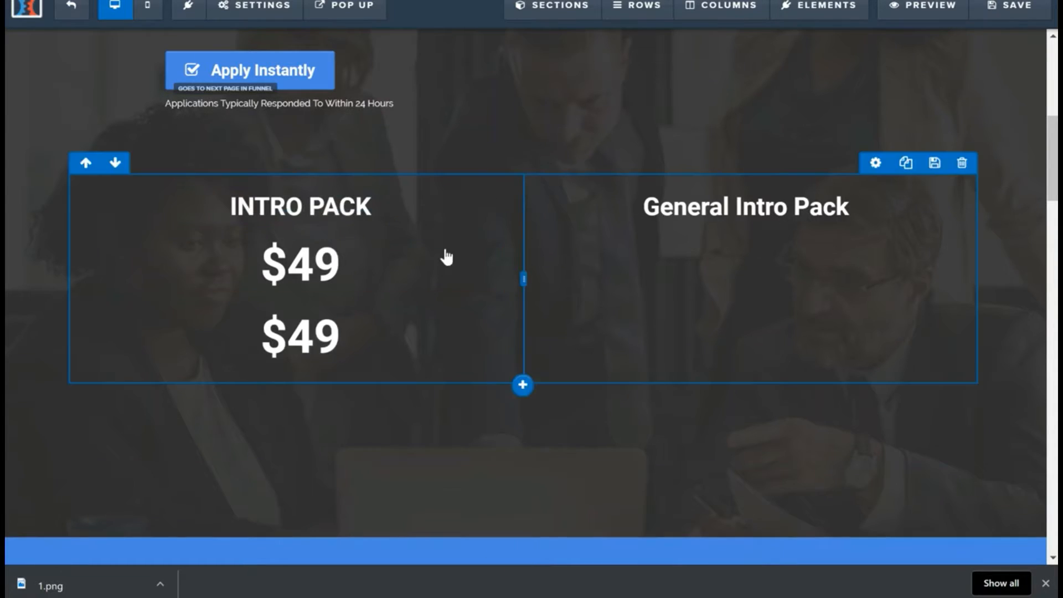
mouse_move(719, 273)
left_mouse_down()
mouse_move(755, 274)
mouse_move(755, 183)
mouse_move(754, 233)
mouse_move(752, 223)
left_mouse_up()
left_click(712, 264)
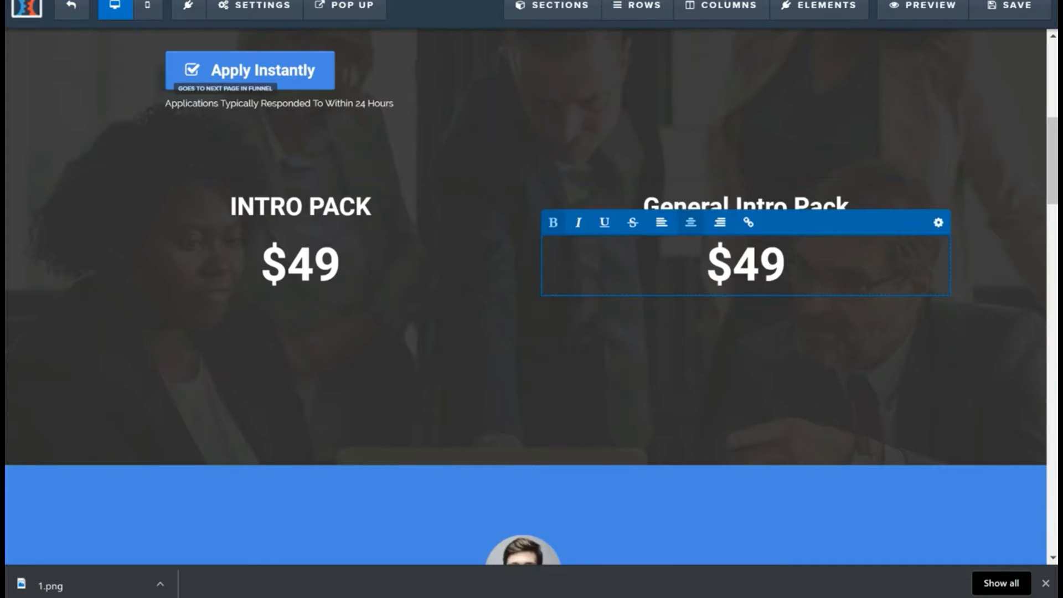
key("ctrl+Tab")
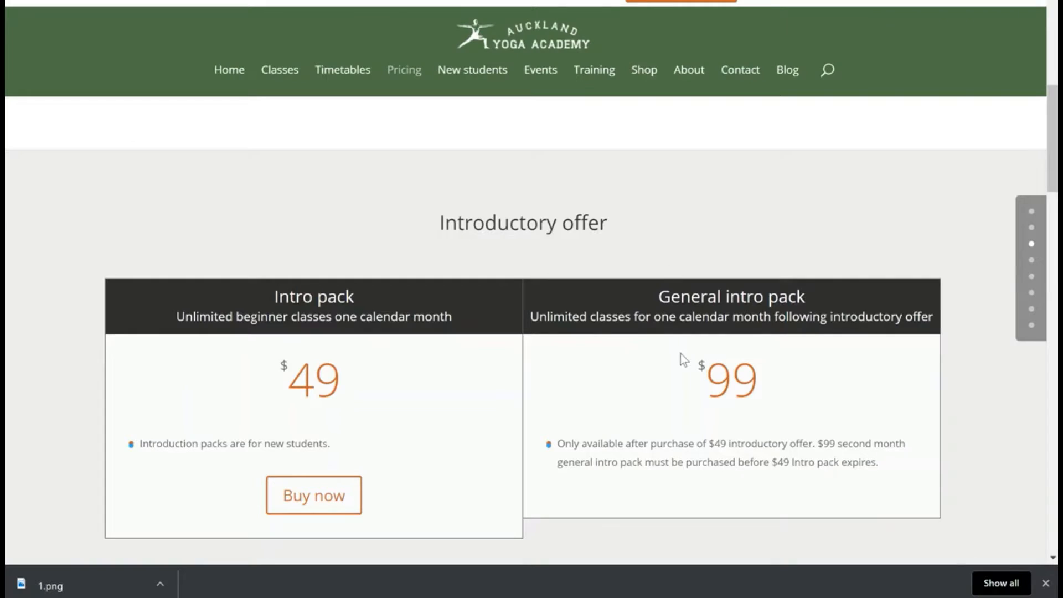
key("ctrl+shift+Tab")
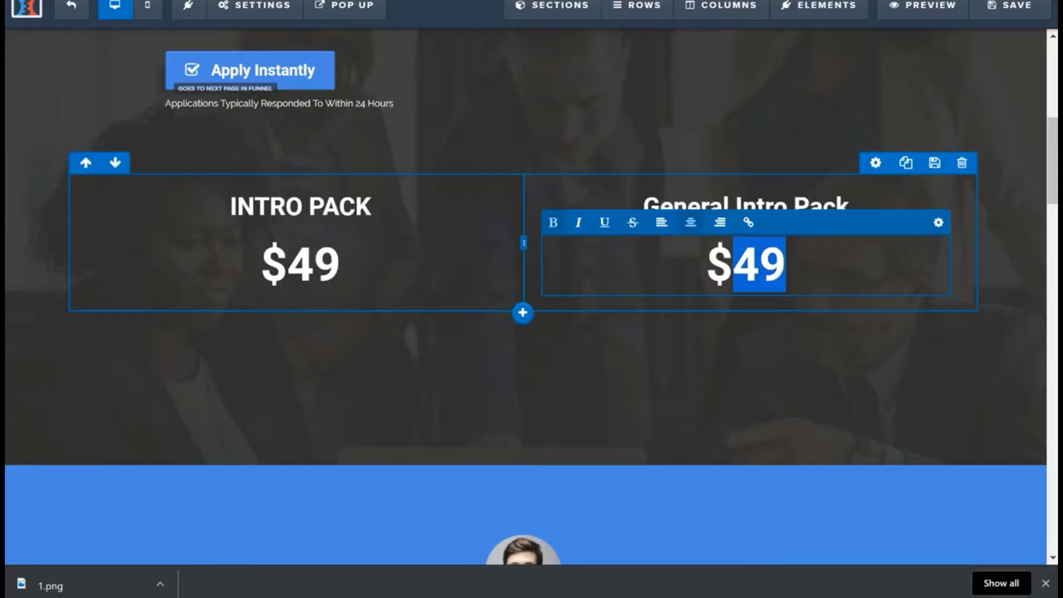
type("99")
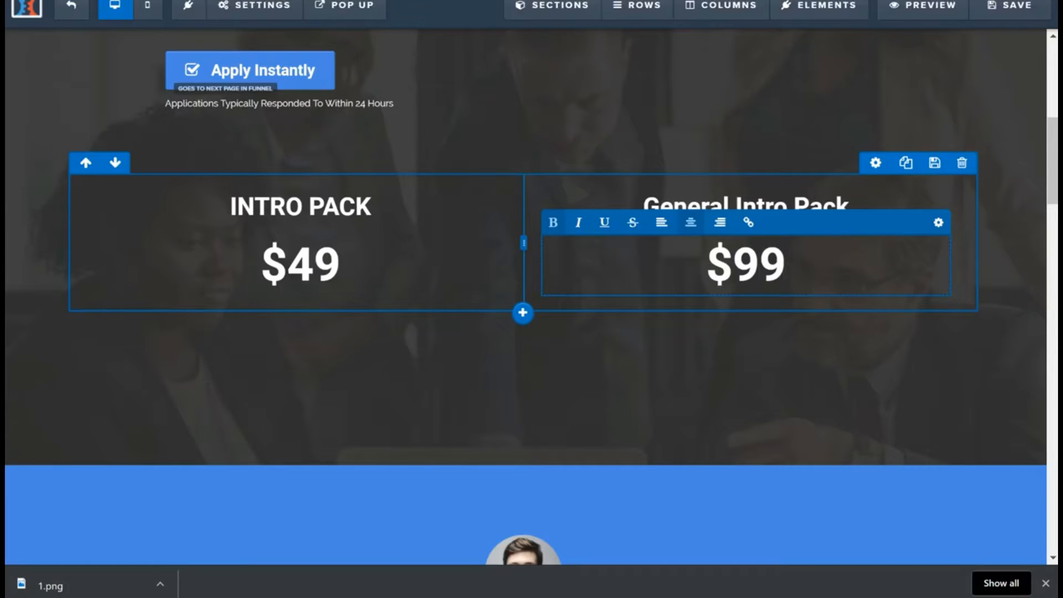
left_click(533, 265)
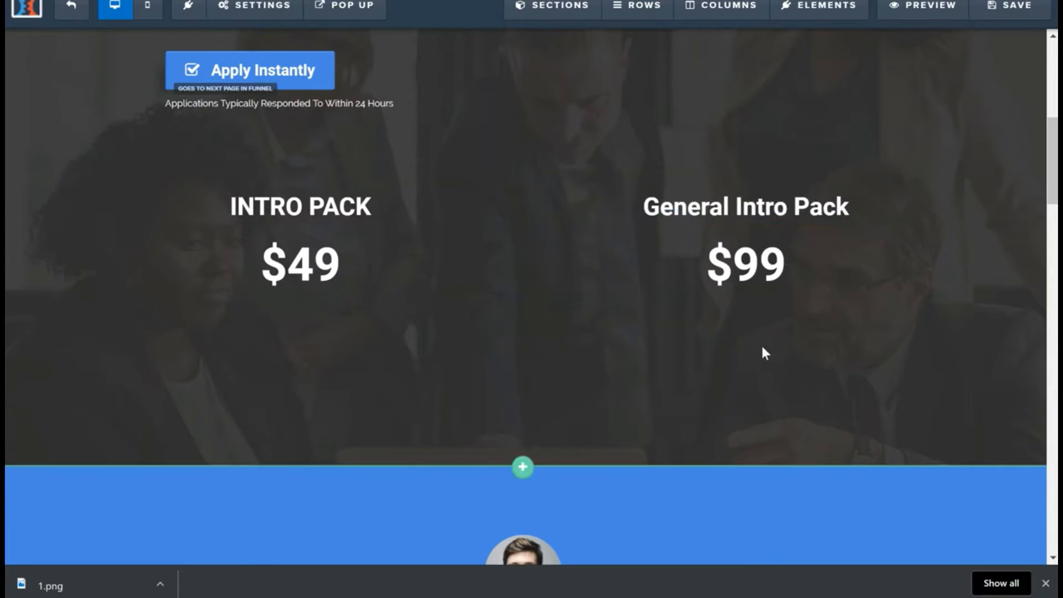
Step: Add a Button element below the $99 price in the second column
left_click(782, 299)
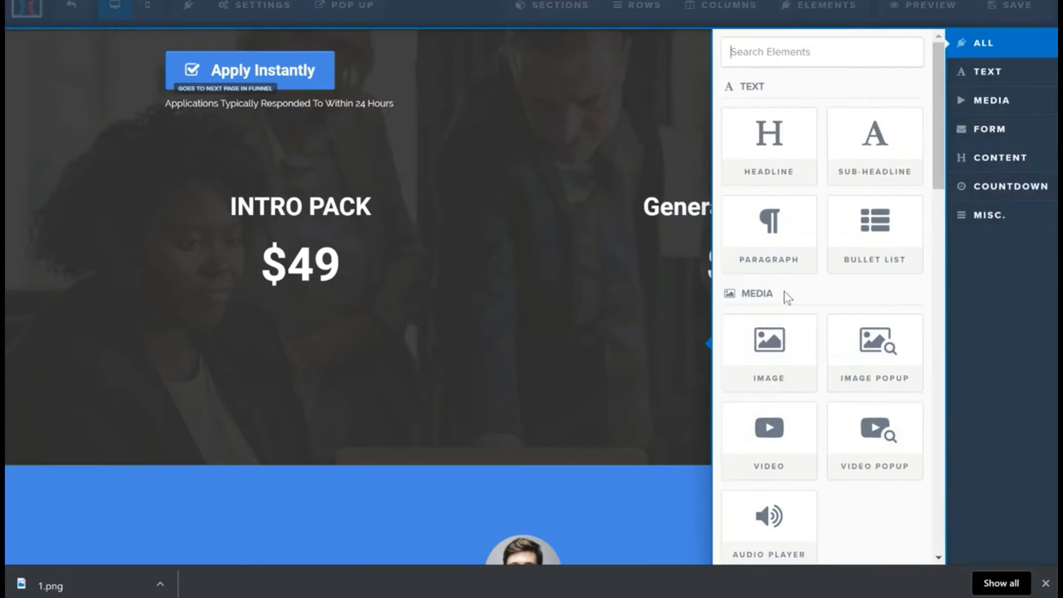
scroll(825, 432, "down", 8)
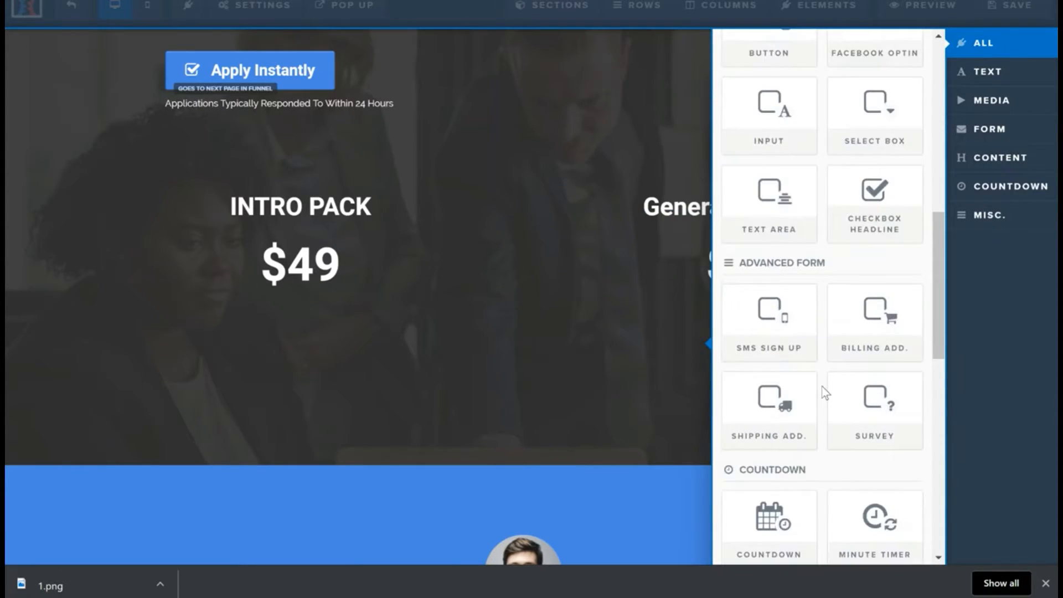
scroll(825, 393, "up", 5)
left_click(767, 314)
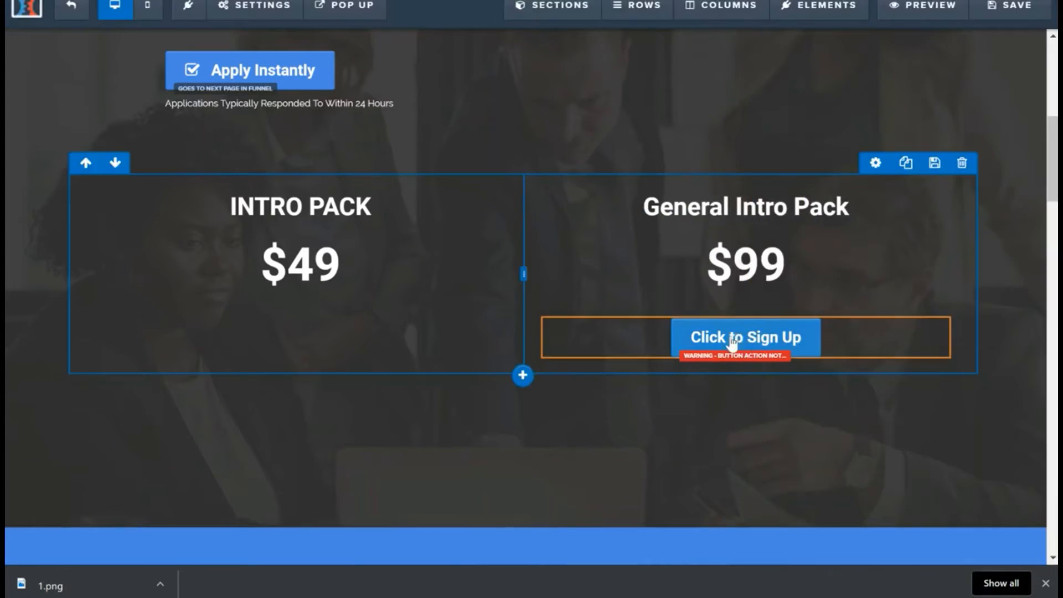
Step: Set the new button's text to "BUY NOW" and return to the page
left_click(741, 346)
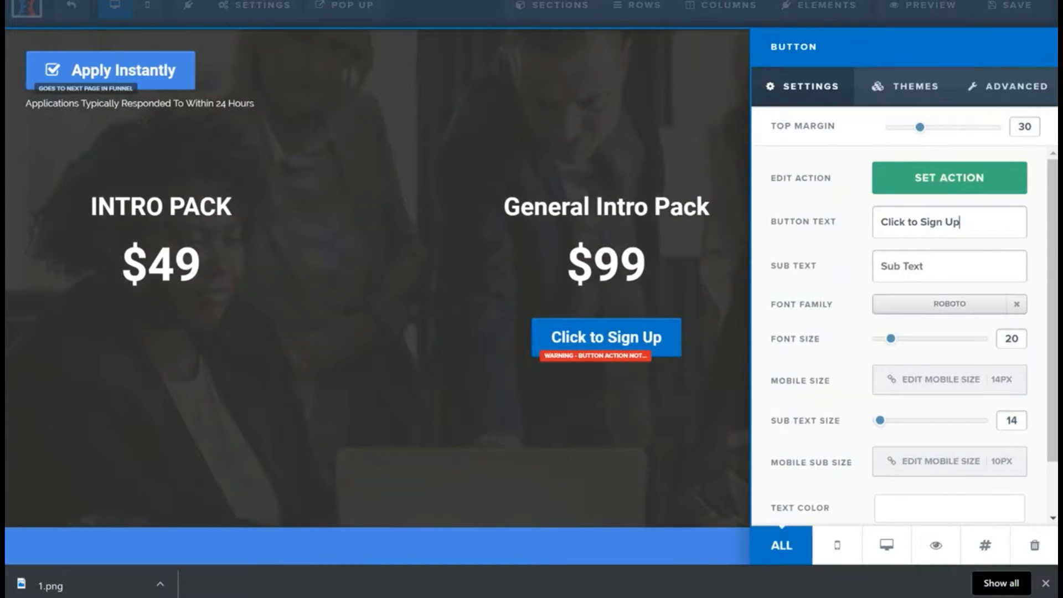
type("BUY NOW")
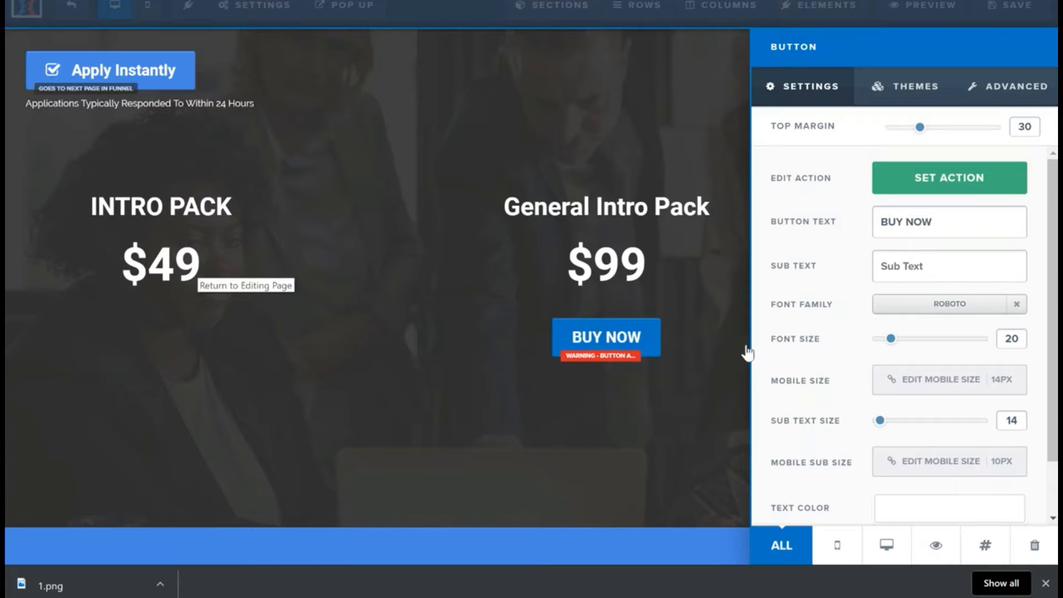
left_click(183, 278)
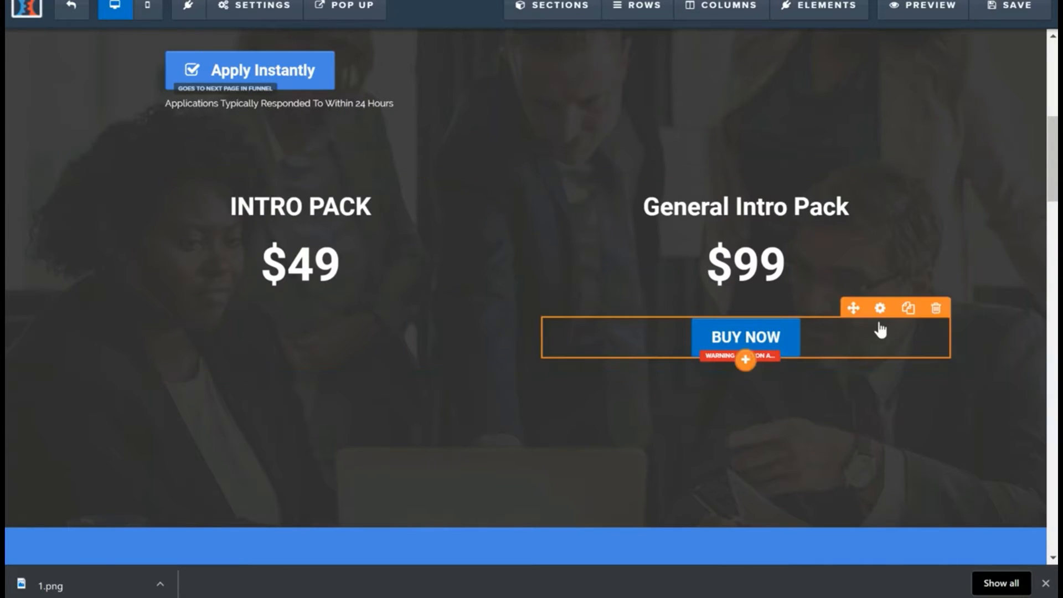
Step: Place a clone of the BUY NOW button below the $49 price in the INTRO PACK column
left_click(906, 315)
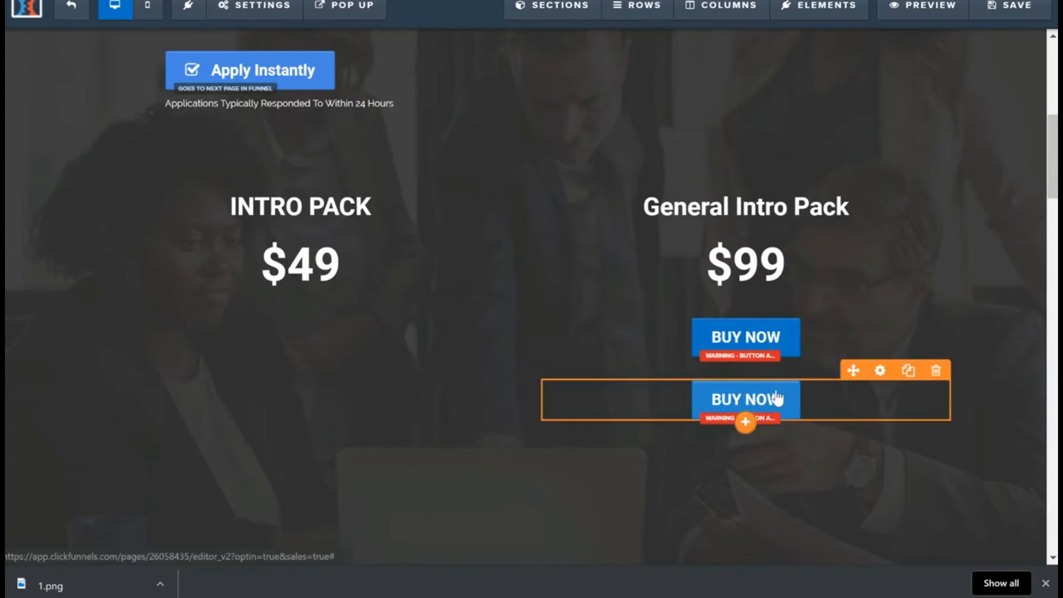
left_click_drag(847, 371, 313, 293)
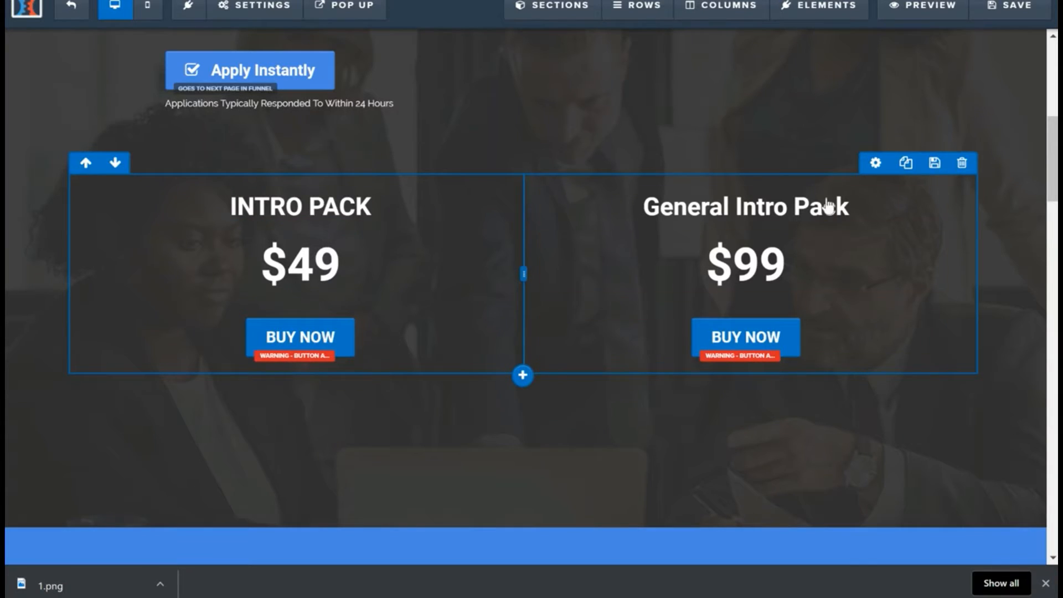
Step: Set the background color of the two-column pricing row to teal #2c8177
scroll(317, 316, "up", 3)
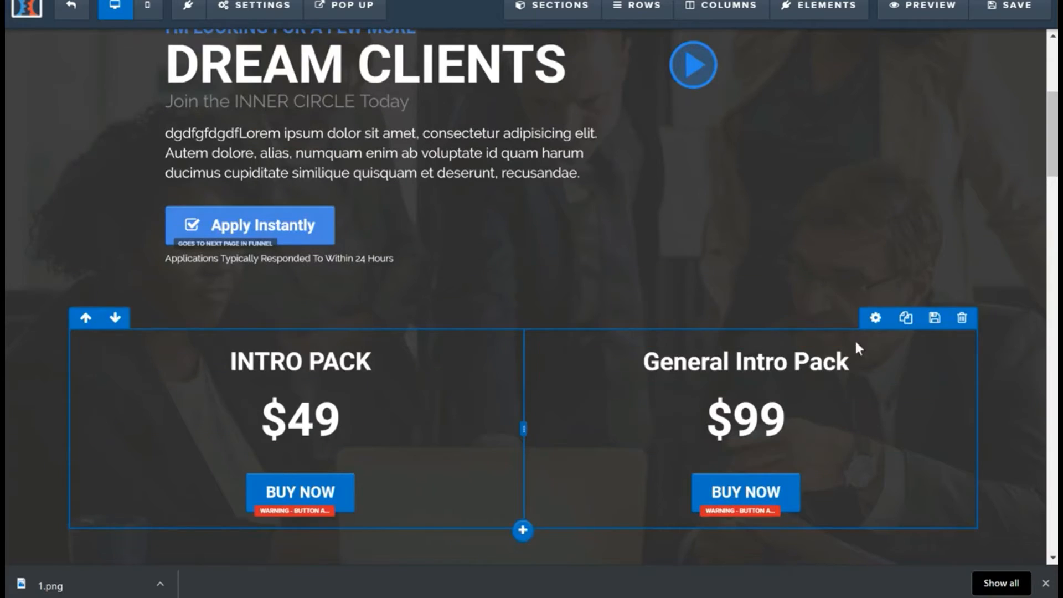
left_click(875, 318)
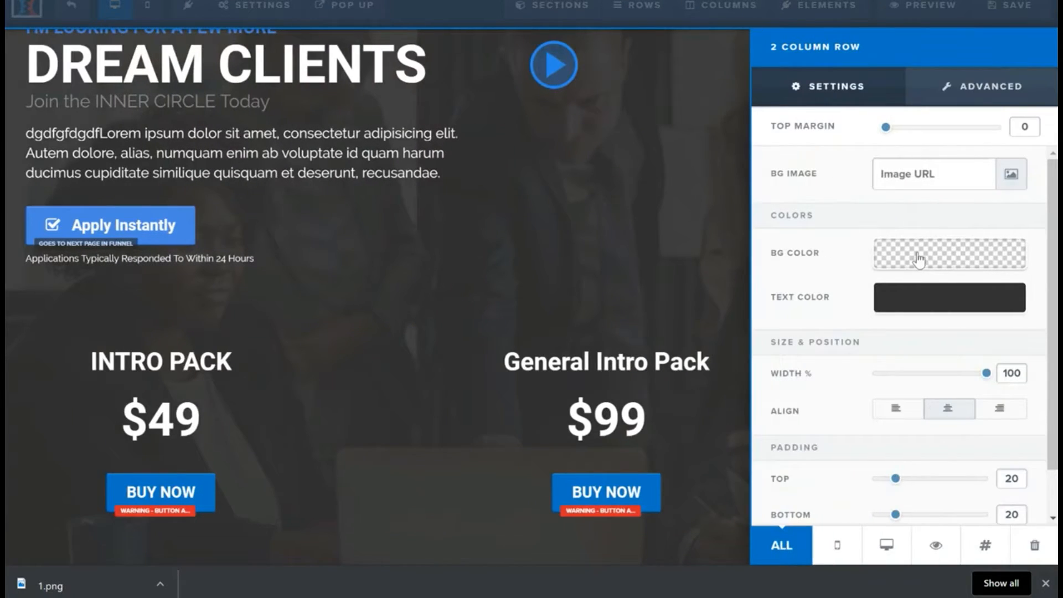
left_click(918, 258)
left_click(871, 309)
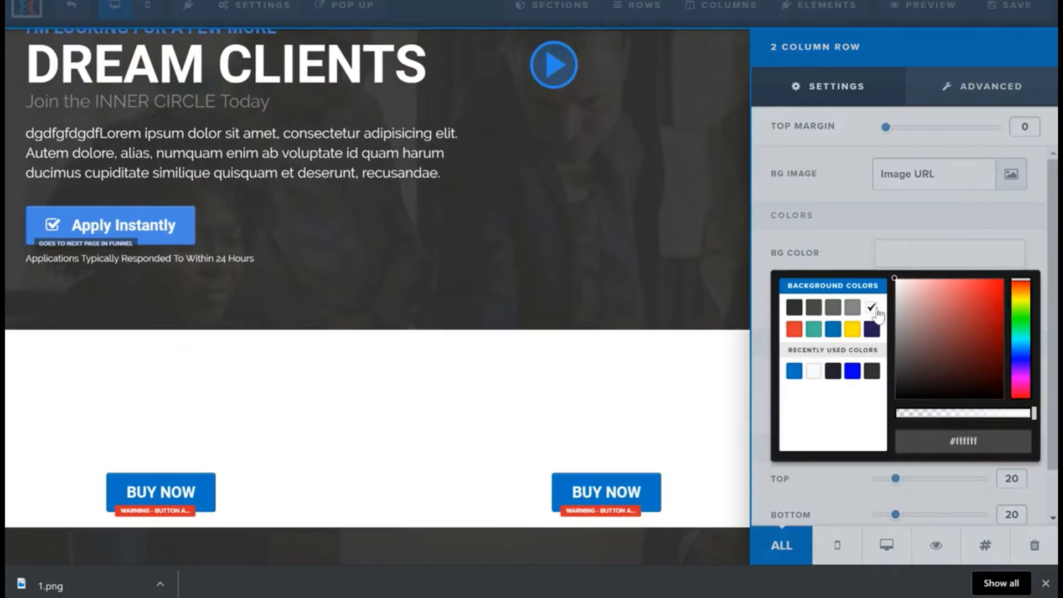
left_click(795, 308)
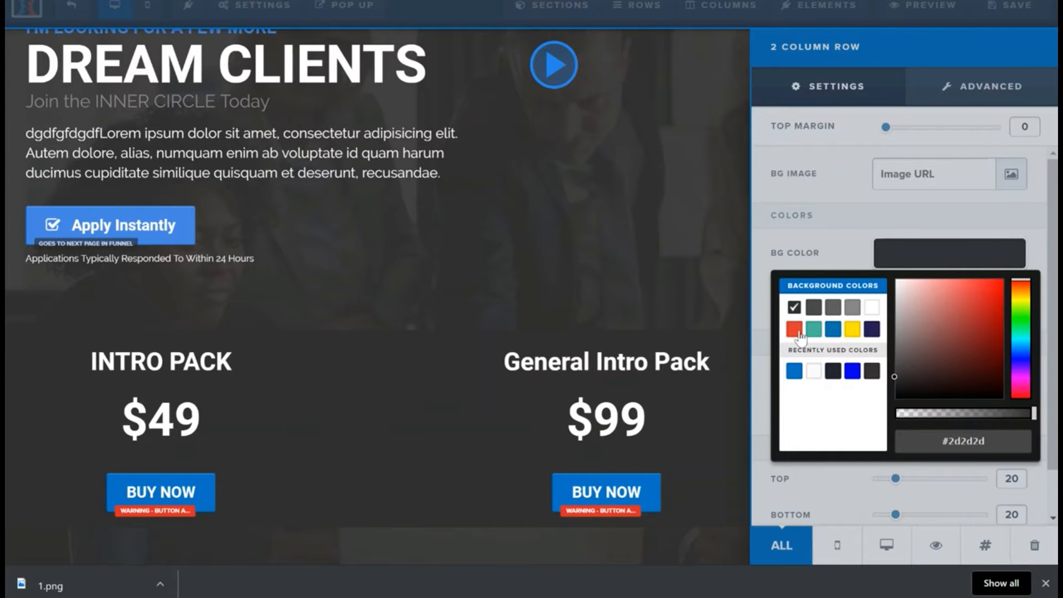
left_click(795, 330)
mouse_move(948, 331)
left_mouse_down()
mouse_move(983, 356)
mouse_move(966, 336)
left_mouse_up()
left_click_drag(1021, 321, 1022, 339)
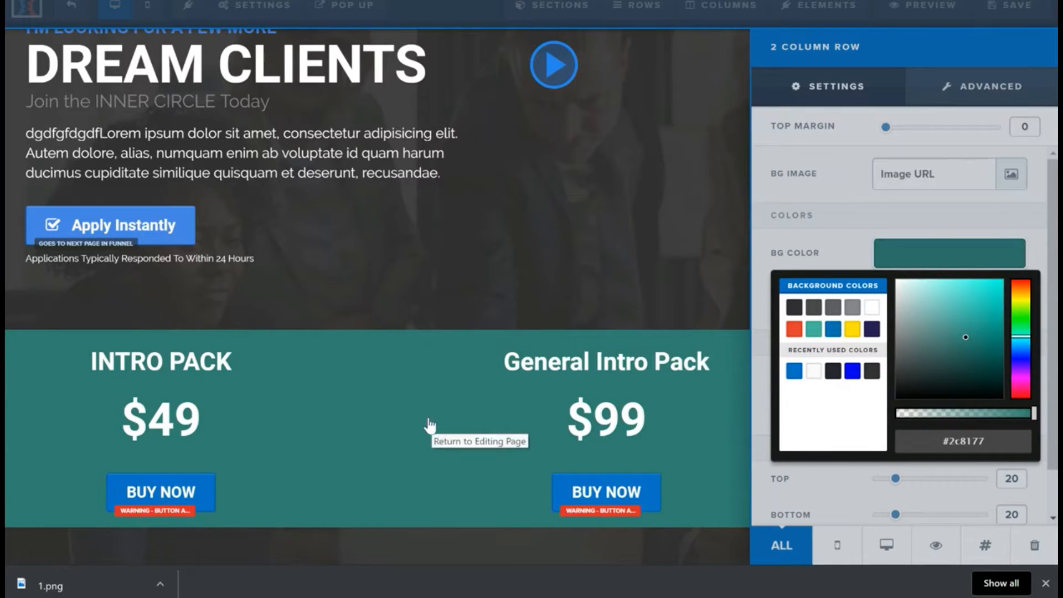
left_click(806, 215)
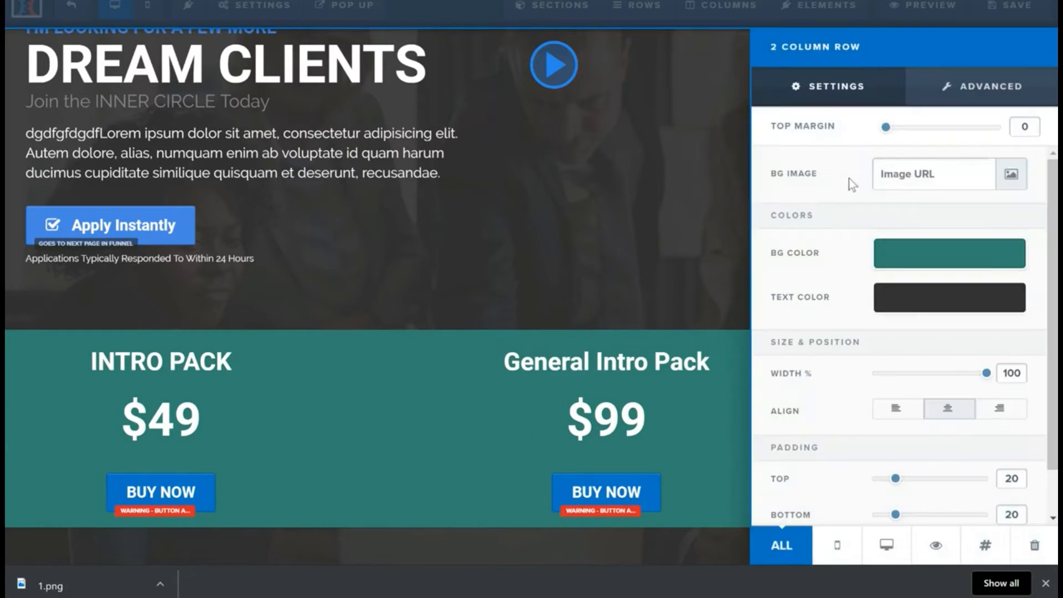
Step: Give the pricing row a full, solid 3px border and return to the page
left_click(986, 89)
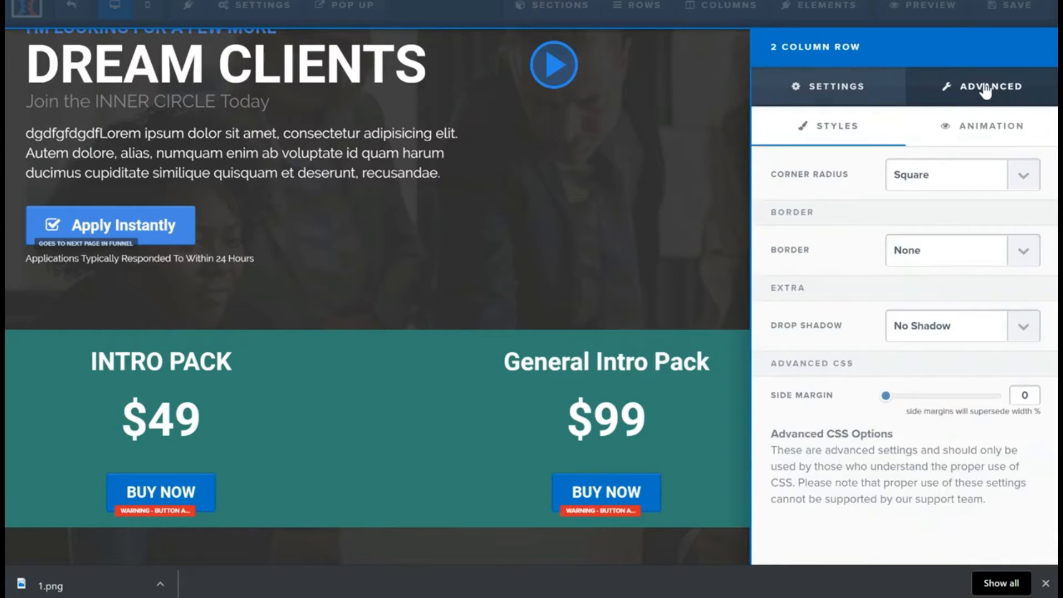
left_click(1009, 259)
left_click(975, 300)
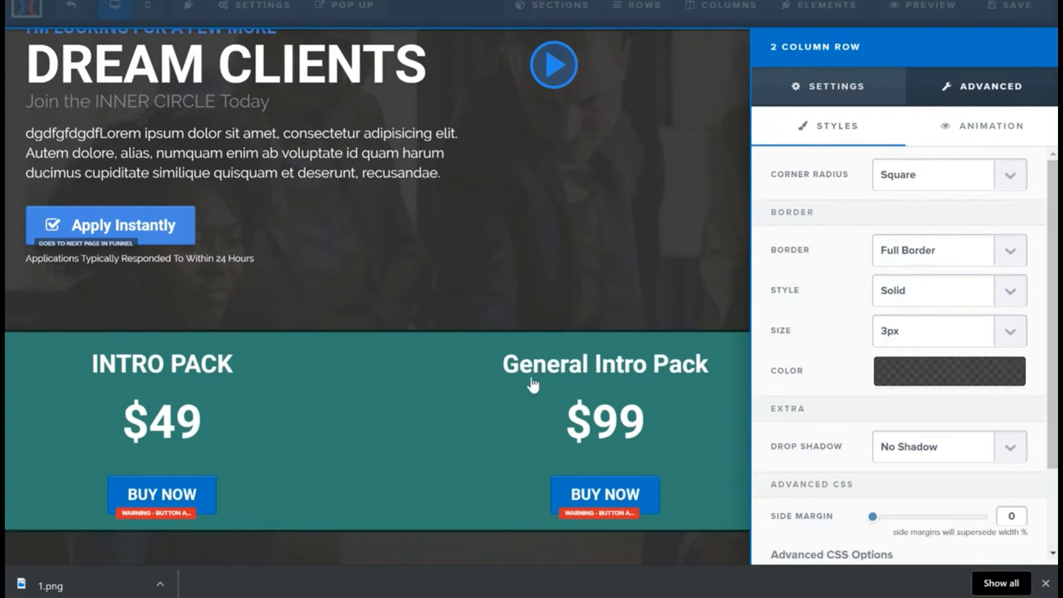
scroll(940, 330, "down", 2)
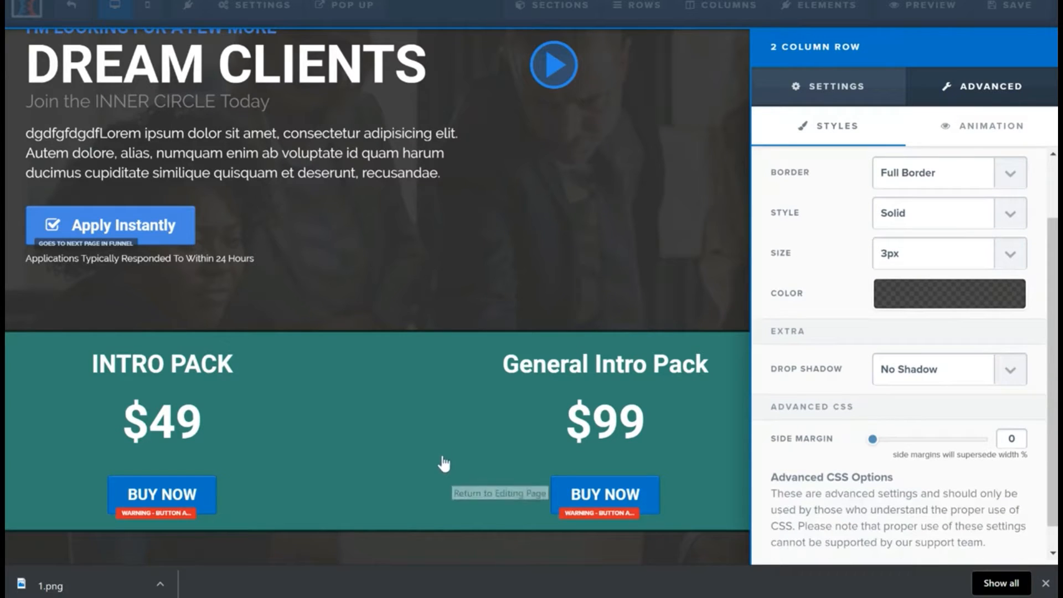
left_click(441, 237)
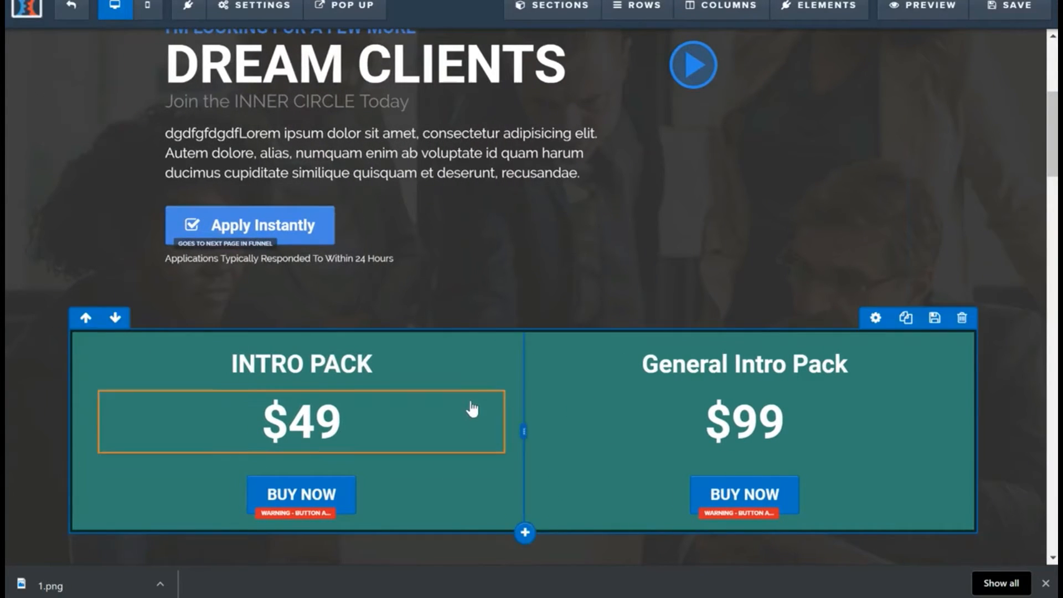
Step: Look over the sales page around the pricing row and save the page
scroll(554, 271, "down", 2)
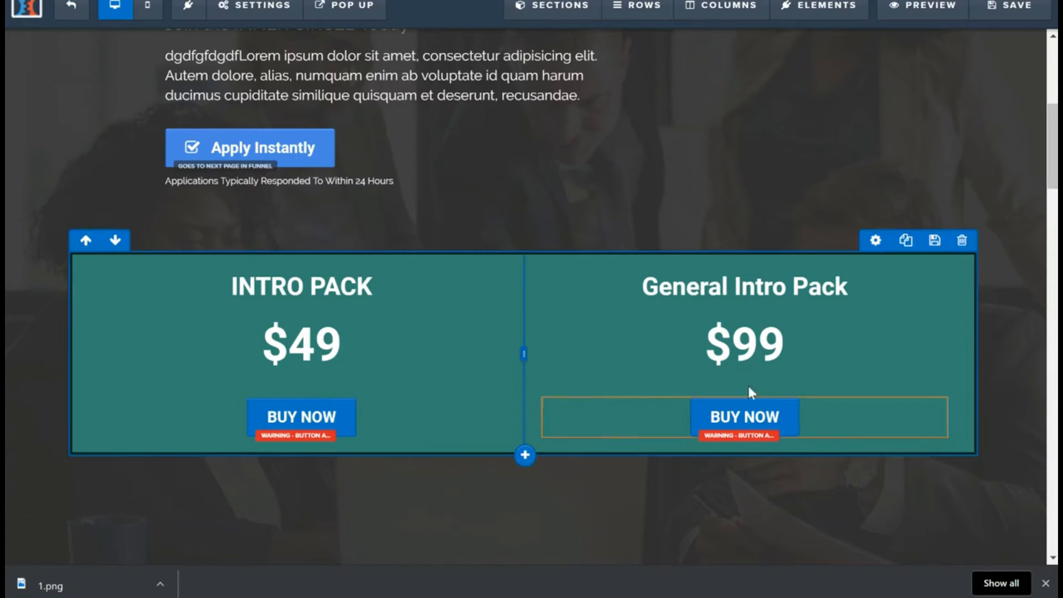
scroll(548, 291, "up", 6)
scroll(616, 211, "down", 2)
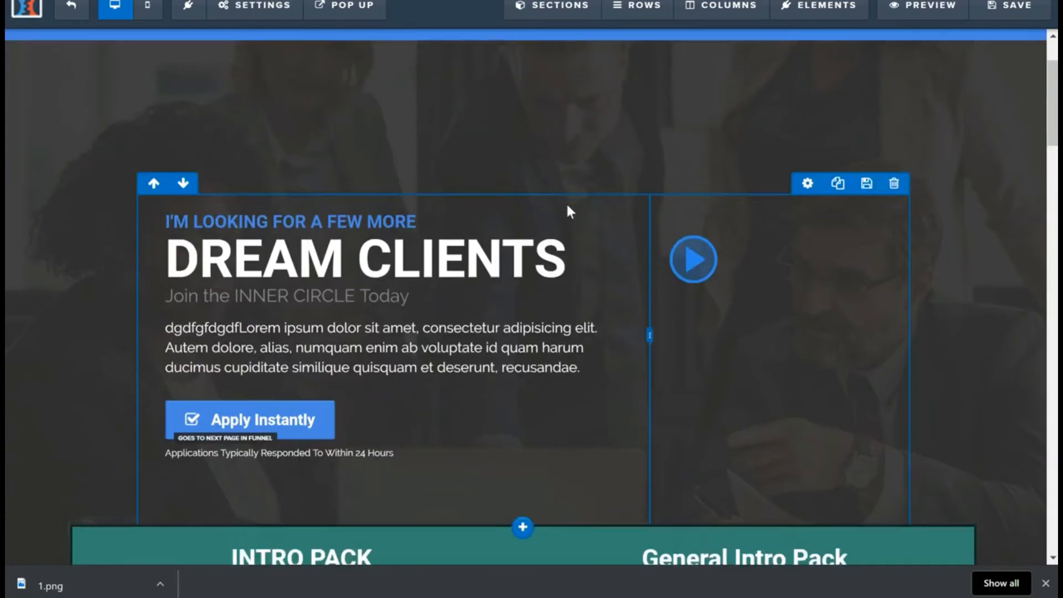
scroll(240, 65, "up", 3)
scroll(348, 315, "down", 6)
scroll(347, 314, "up", 5)
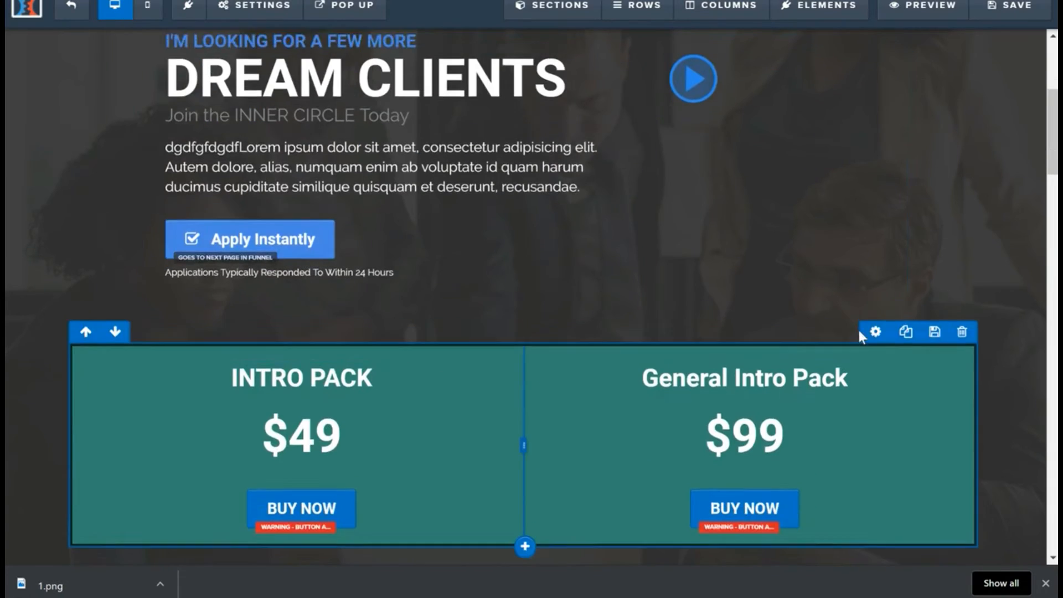
scroll(221, 249, "down", 6)
scroll(268, 272, "down", 5)
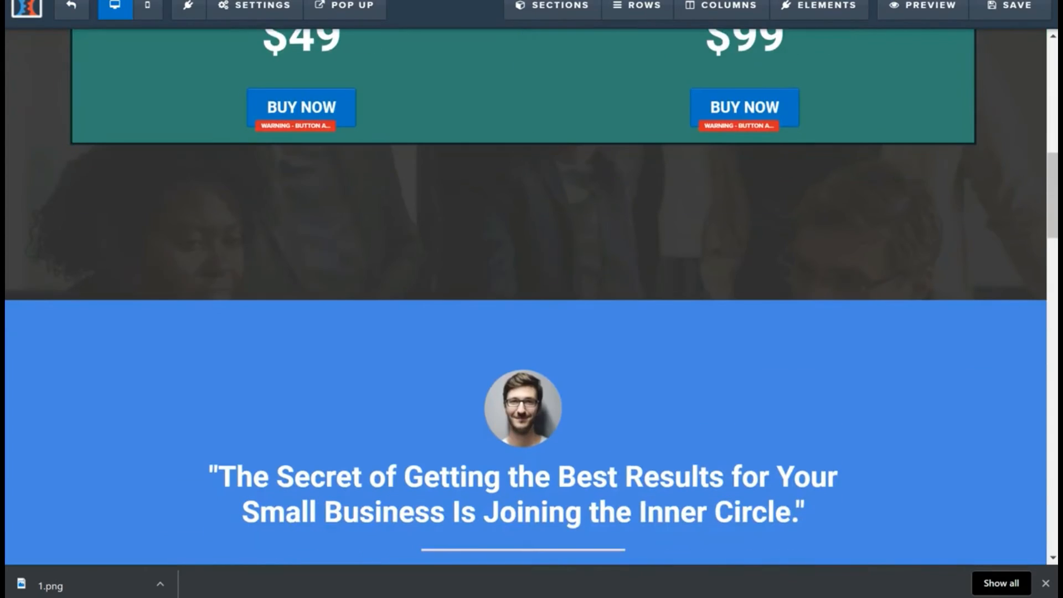
left_click(1013, 7)
scroll(775, 195, "up", 5)
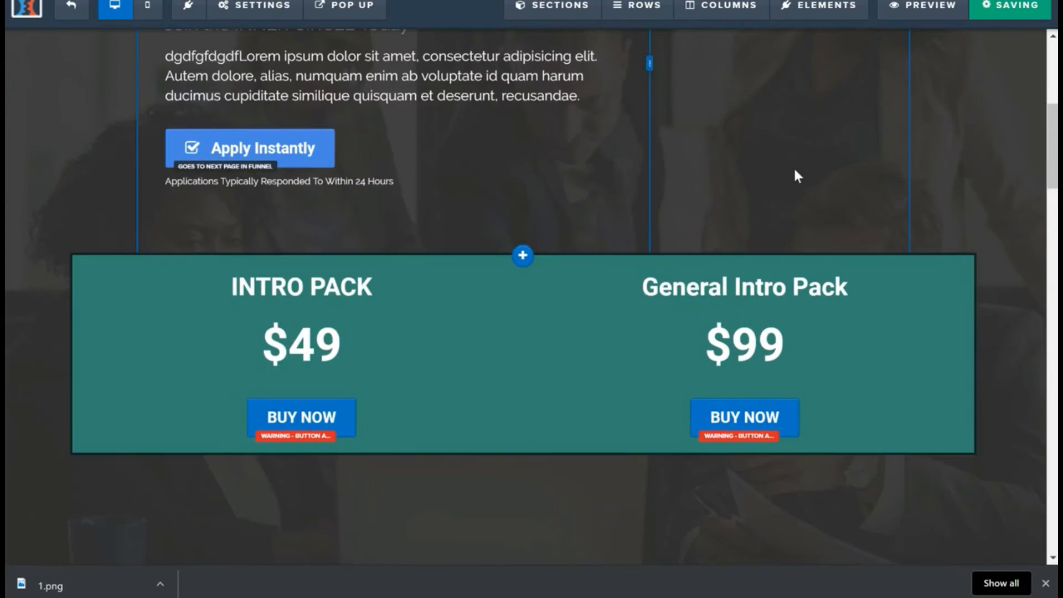
scroll(796, 157, "up", 3)
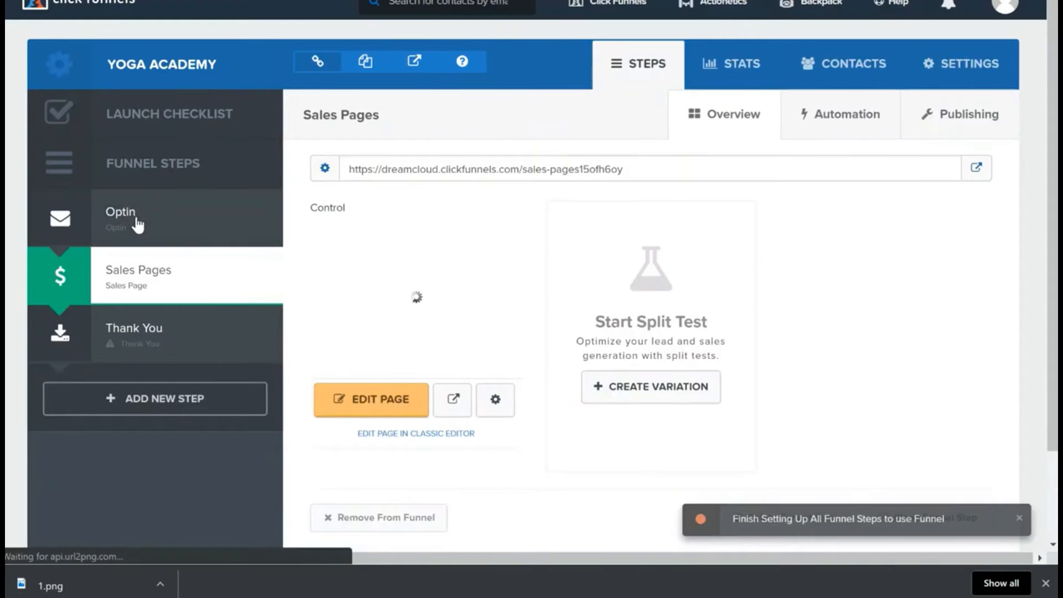
Step: Preview the funnel's Optin page and submit its sign-up form with a name and an e-mail address
left_click(136, 221)
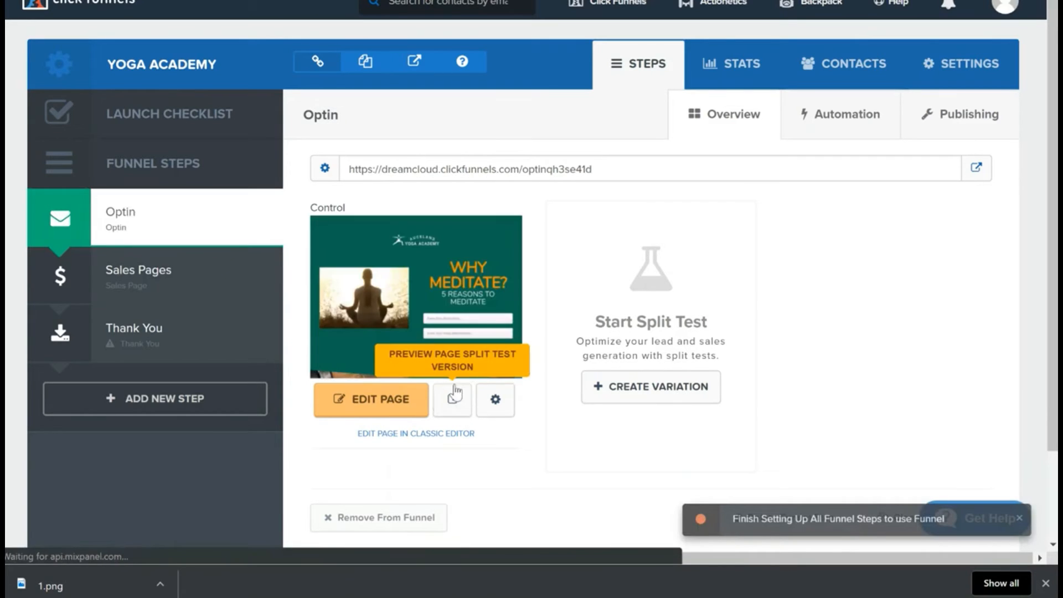
left_click(462, 411)
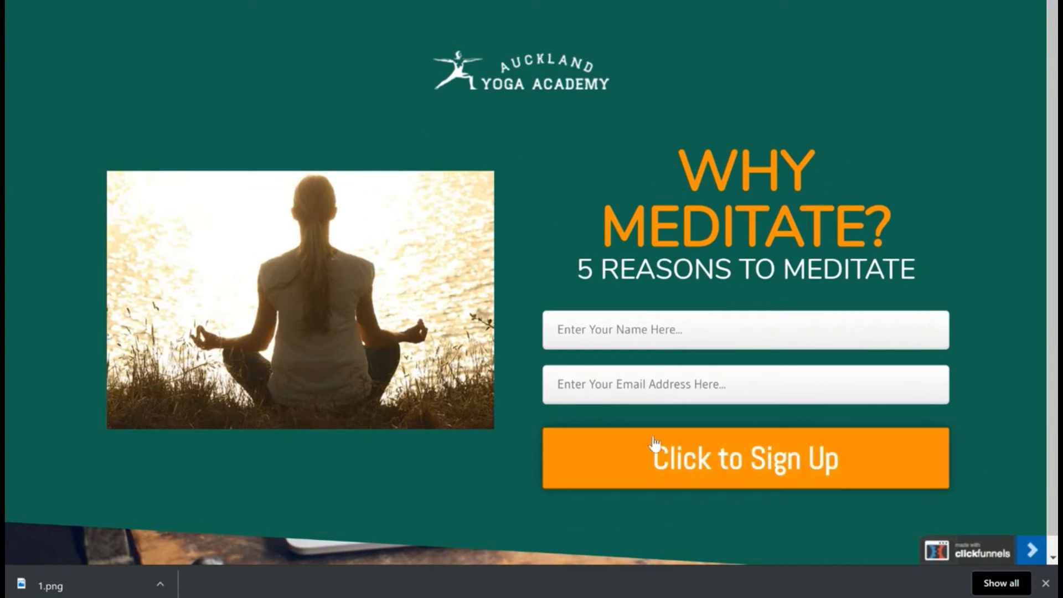
left_click(636, 331)
left_click(636, 369)
left_click(636, 385)
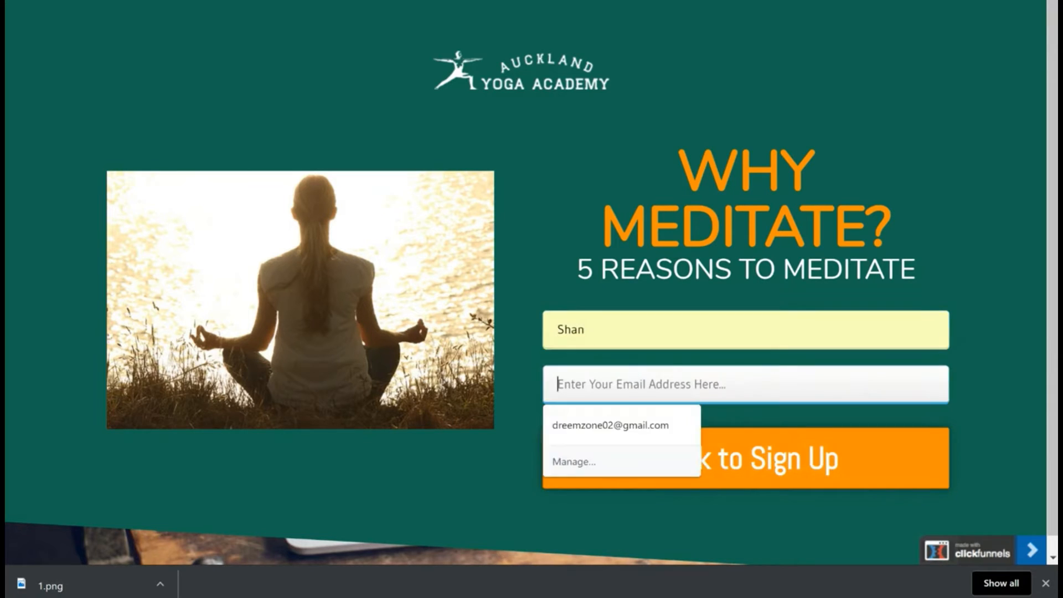
left_click(612, 425)
left_click(563, 434)
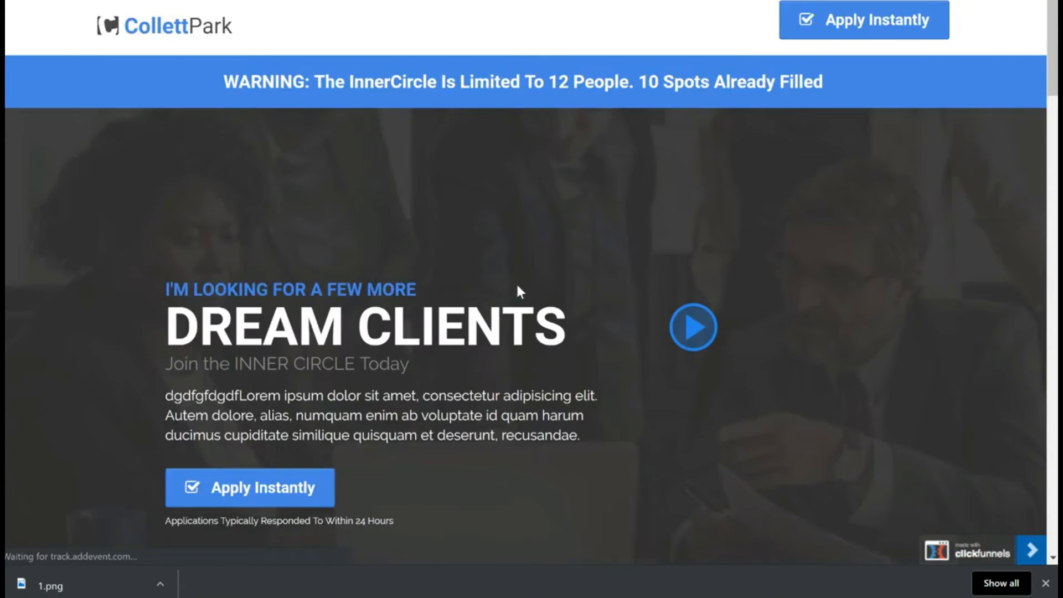
Step: Examine the Intro Pack and General Intro Pack offers on the live sales page, and return to the funnel steps
scroll(520, 292, "down", 8)
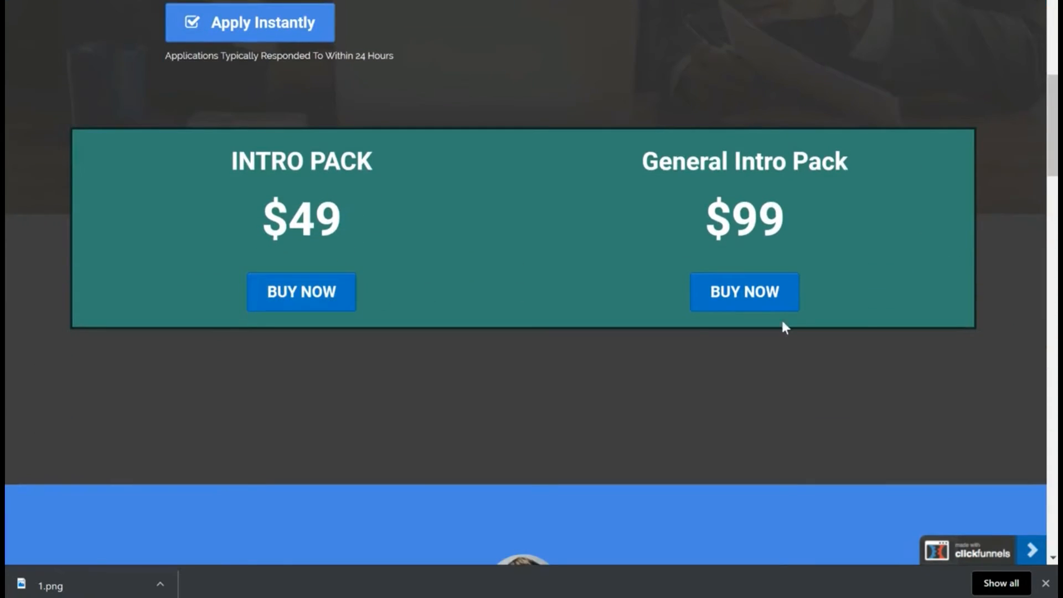
scroll(654, 228, "up", 7)
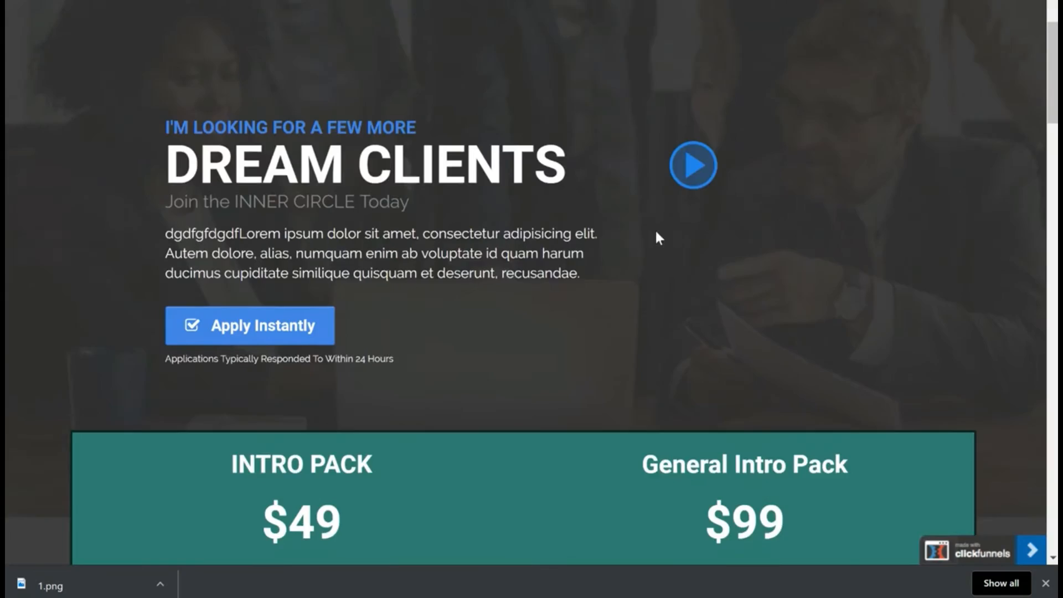
scroll(626, 230, "down", 3)
scroll(627, 230, "down", 1)
left_click(333, 1)
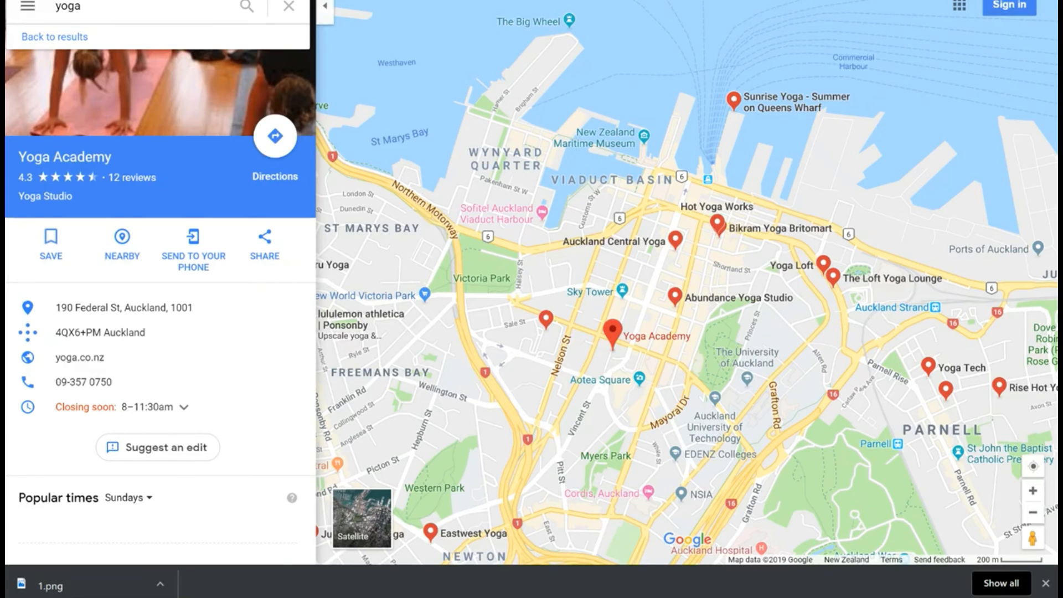
Step: Switch to Google Maps and search for Sydney NSW, Australia
left_click_drag(540, 80, 569, 107)
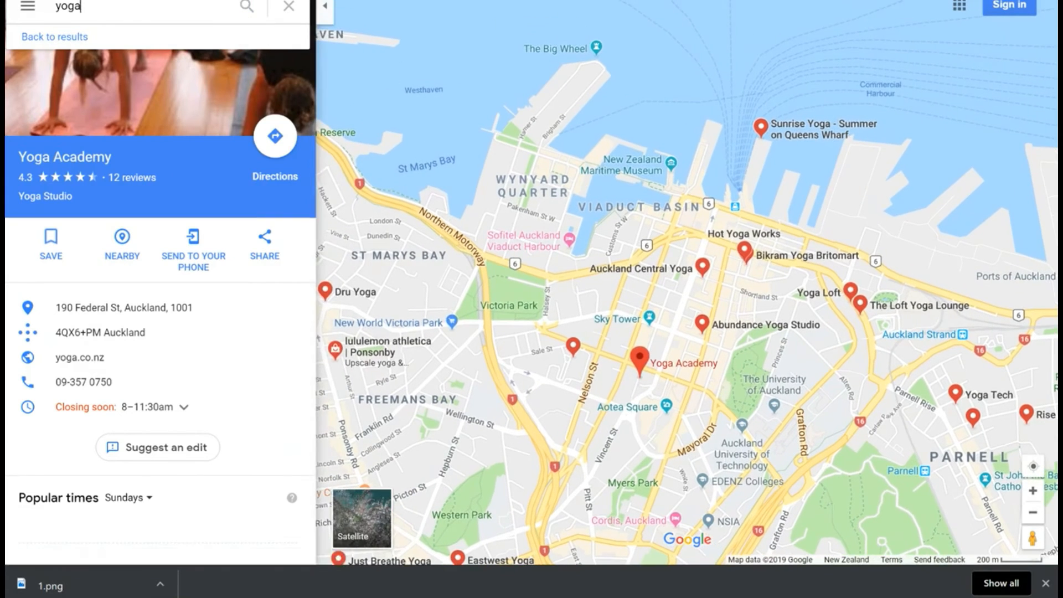
left_click(72, 7)
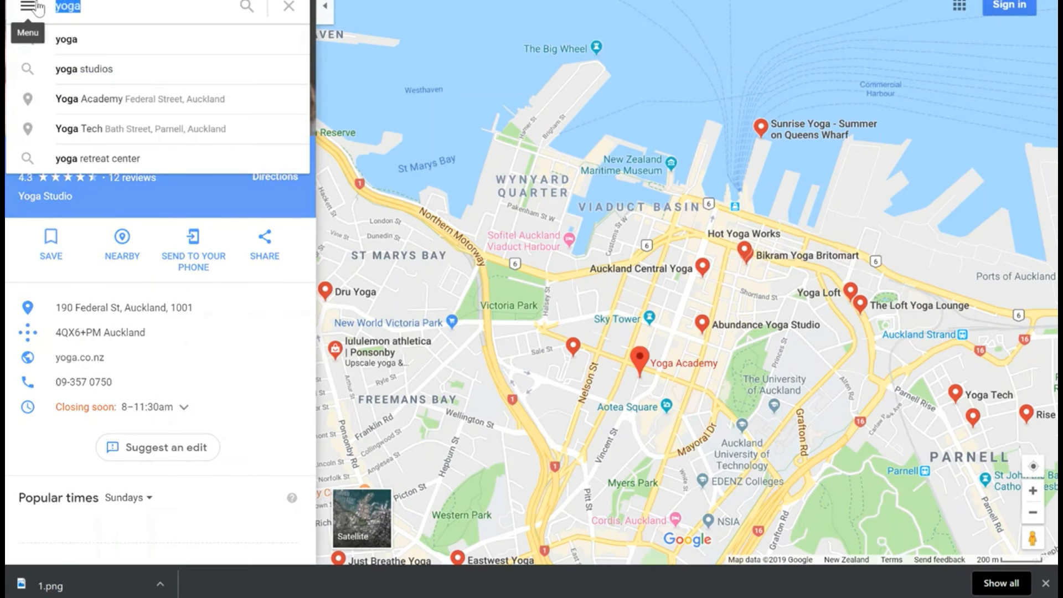
type("SYDN")
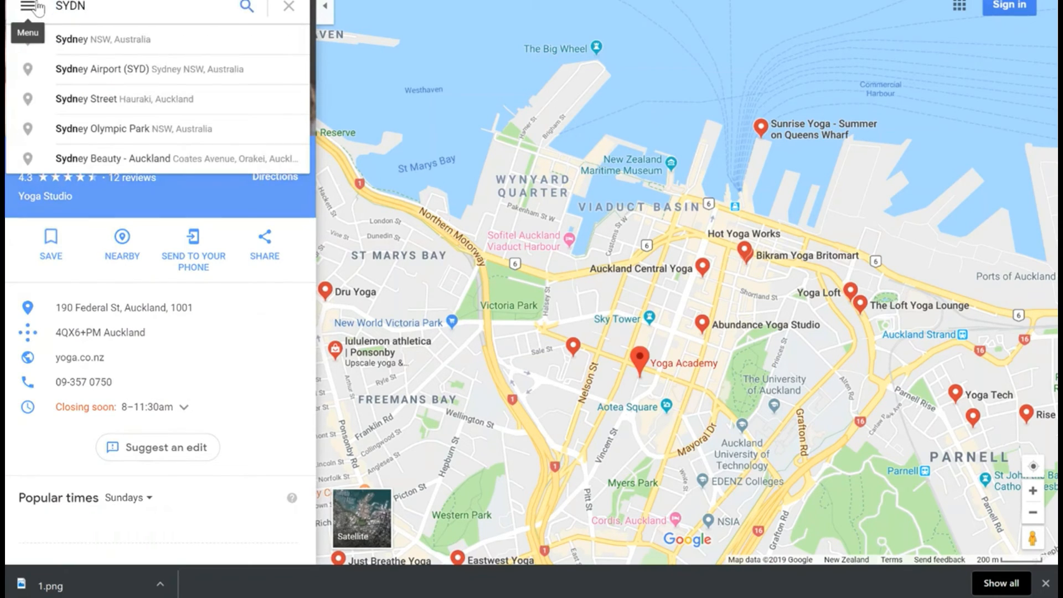
left_click(134, 51)
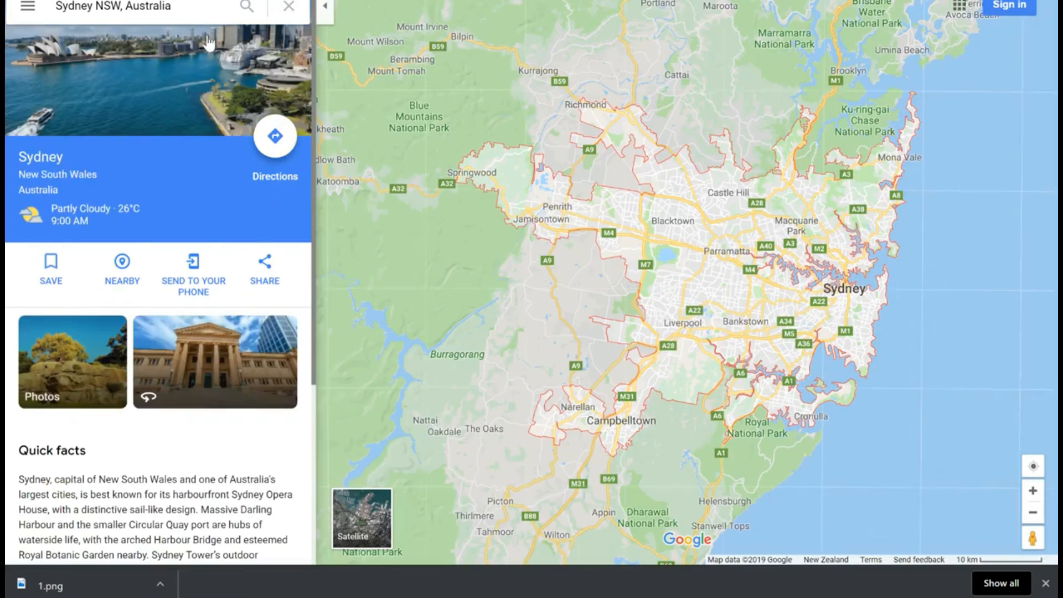
Step: Search the Sydney map for "YOGA" and open the listing of the Yoga Village studio
left_click(78, 7)
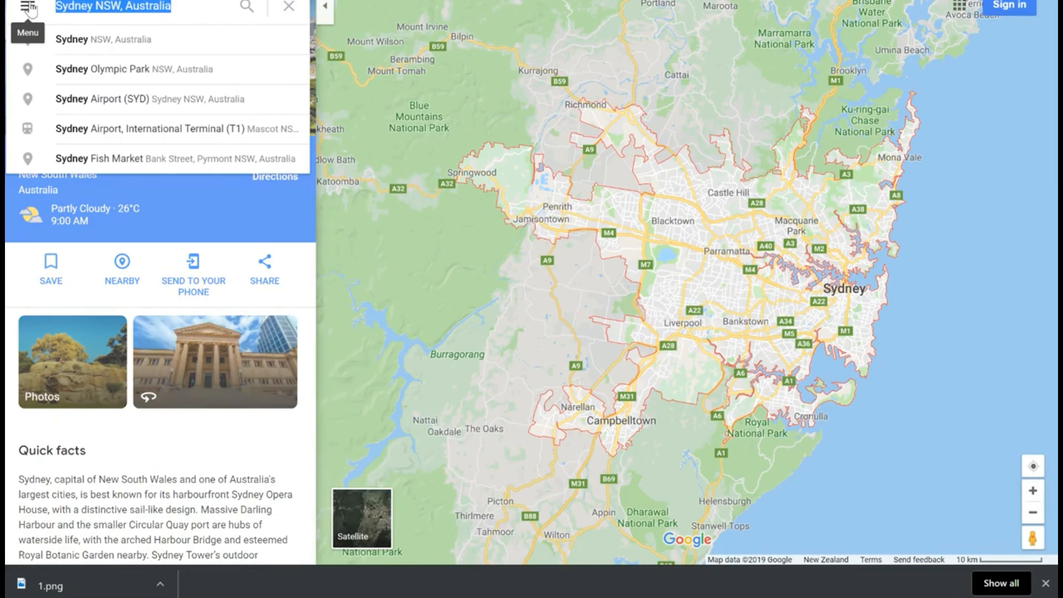
type("YOGA")
key("Return")
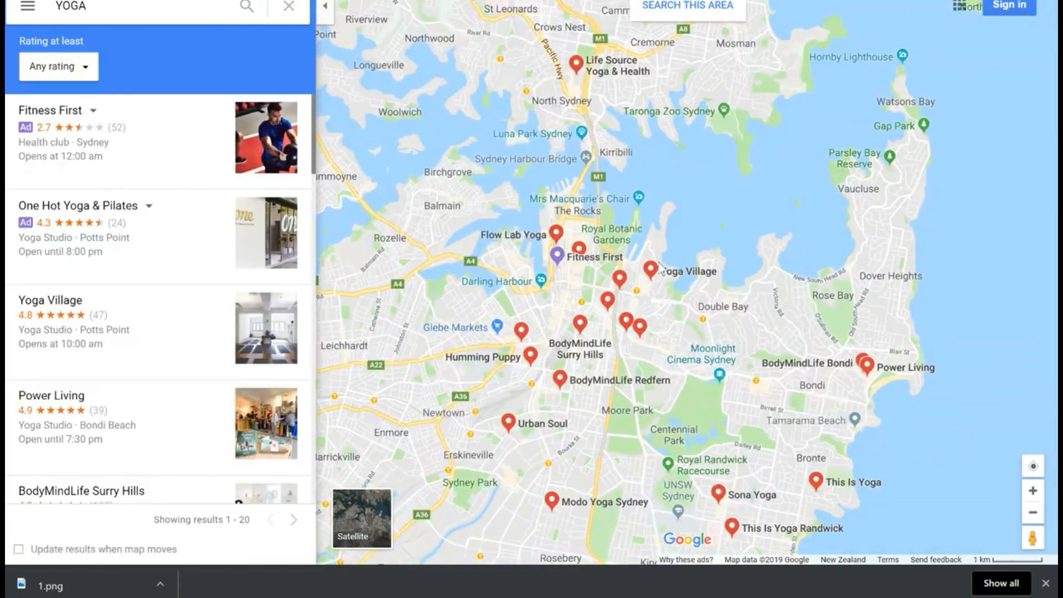
left_click(652, 274)
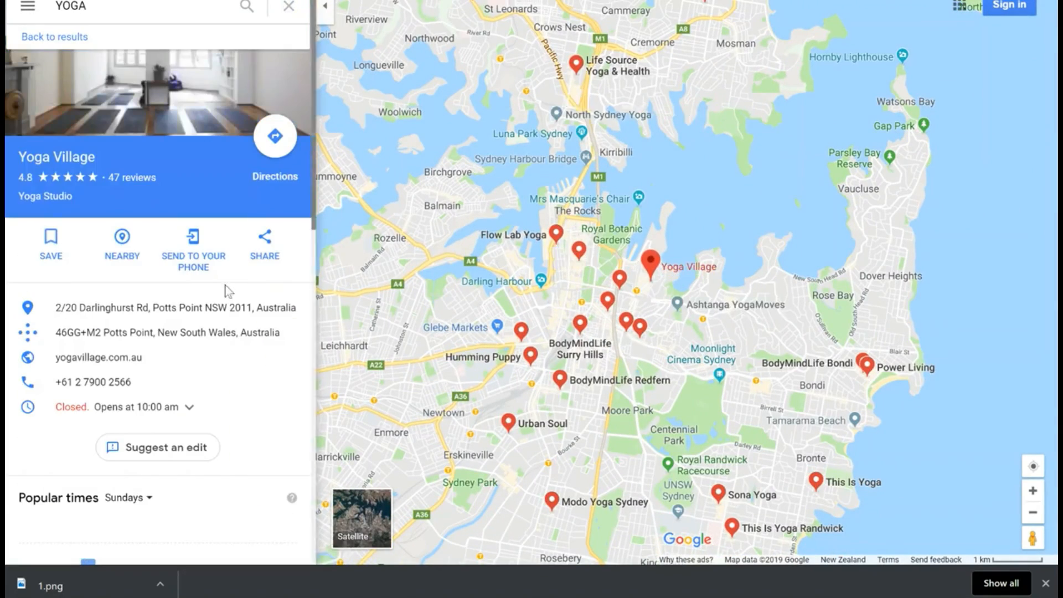